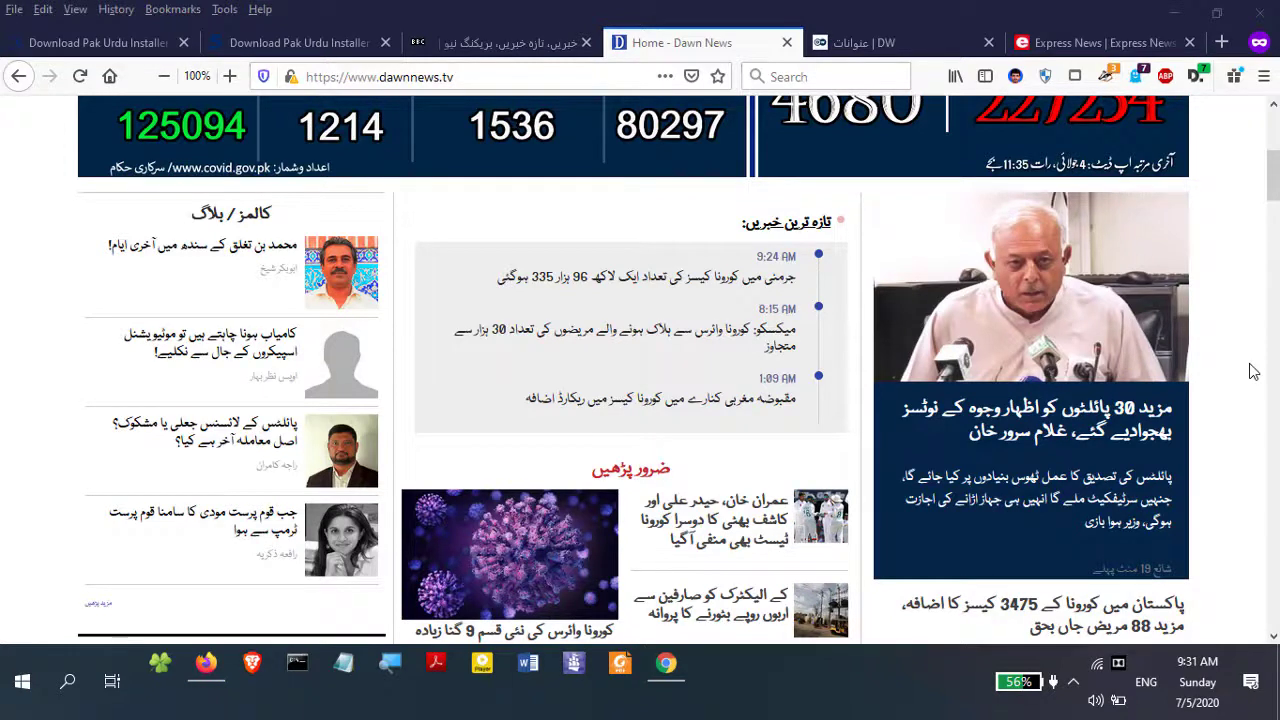
# Examine how Urdu text is rendered on the Dawn News, Express News and BBC Urdu pages
pyautogui.scroll(4, 1253, 371)
pyautogui.scroll(-4, 1249, 369)
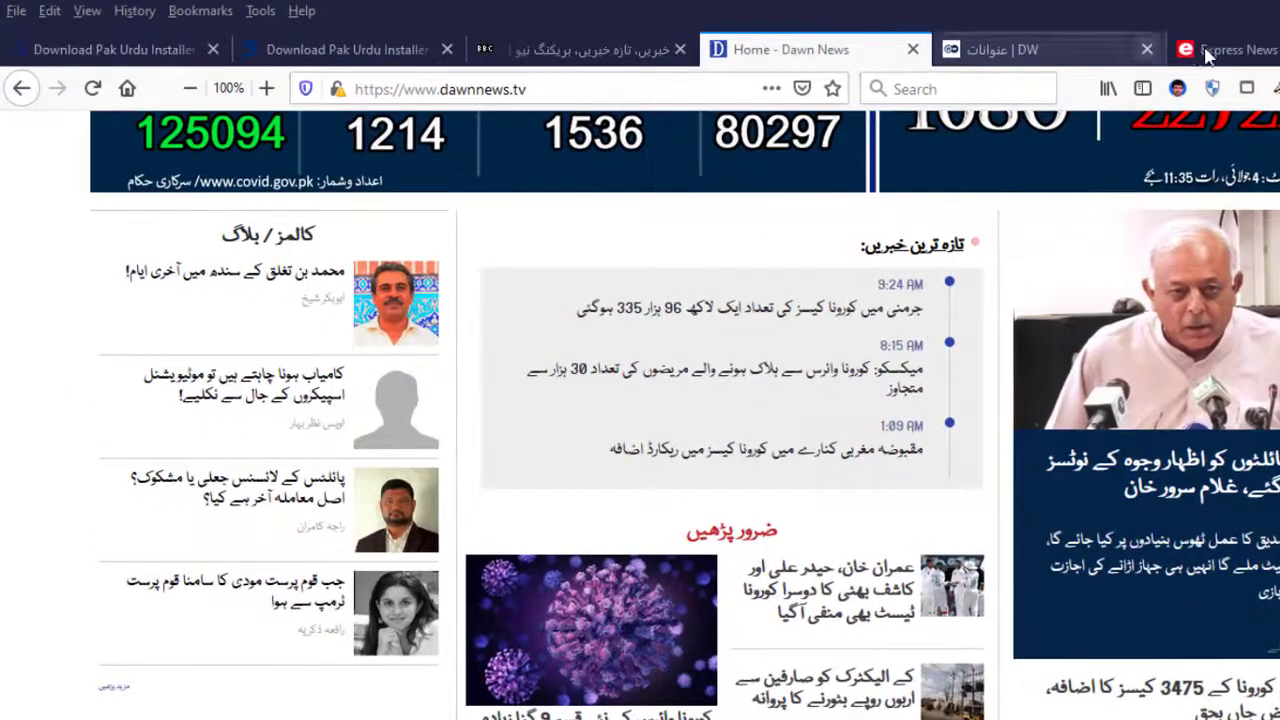
pyautogui.click(1272, 52)
pyautogui.scroll(-5, 640, 415)
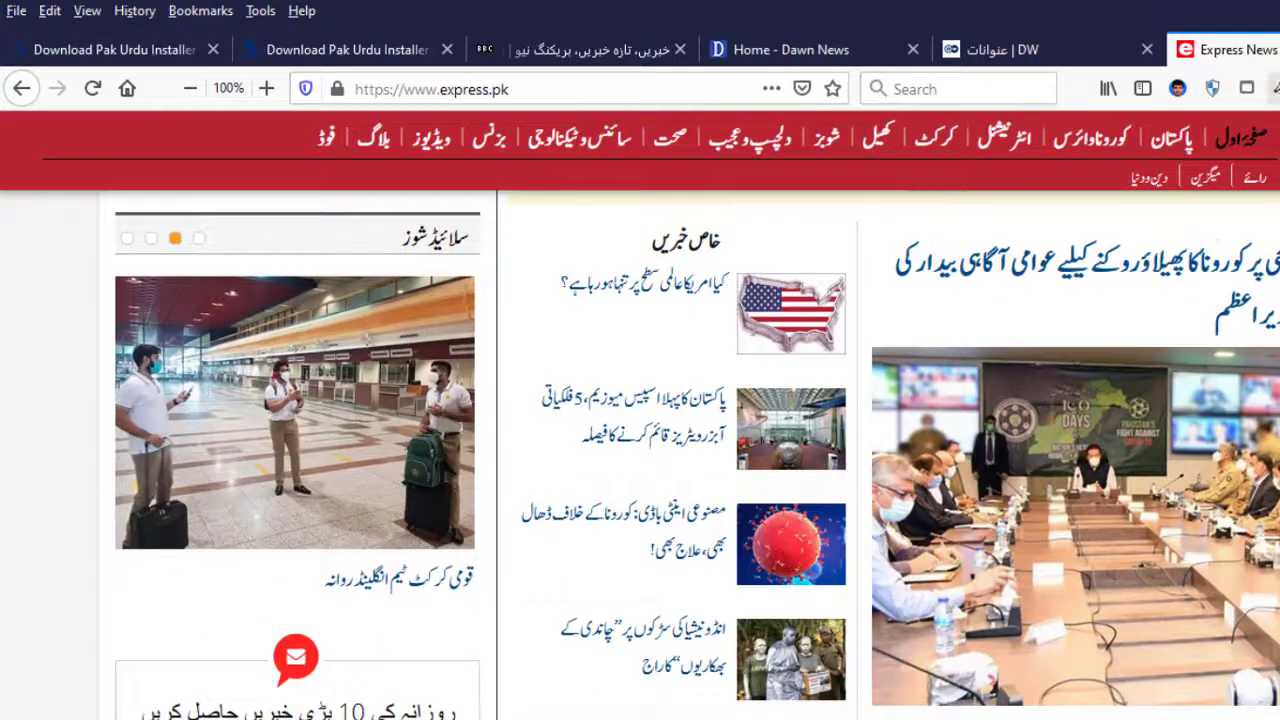
pyautogui.click(575, 56)
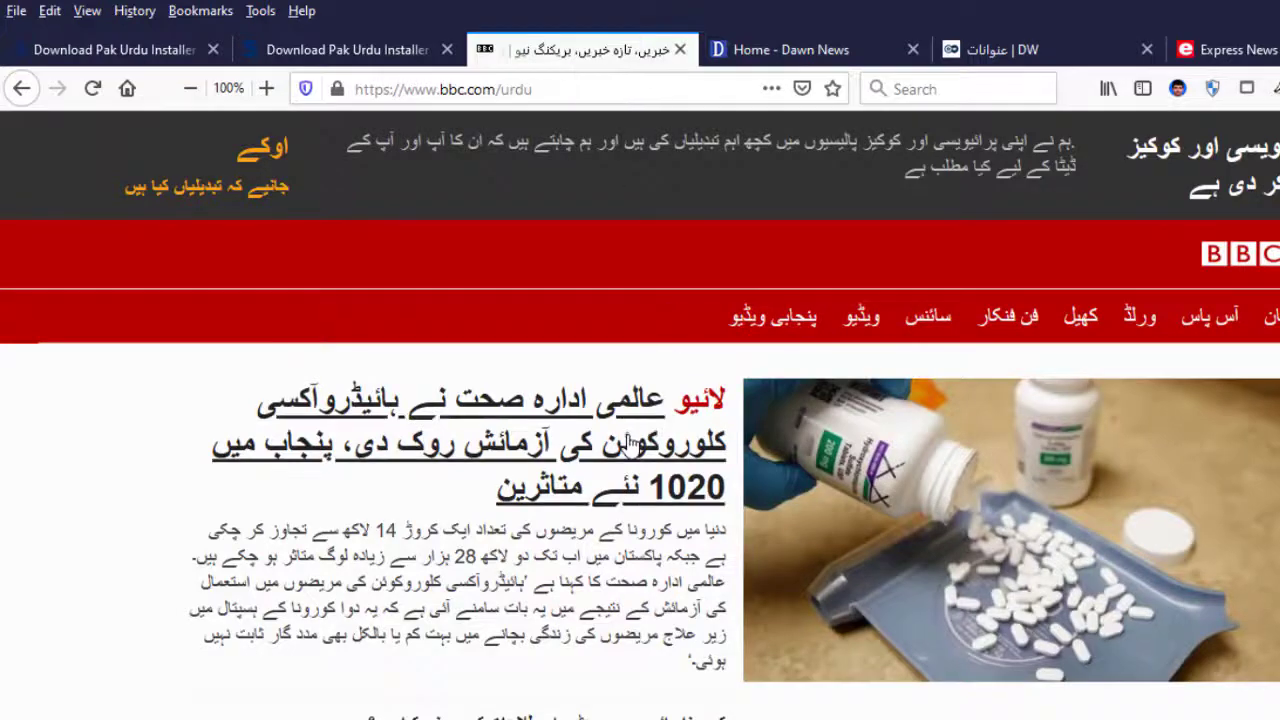
pyautogui.scroll(-5, 630, 447)
pyautogui.scroll(-3, 630, 447)
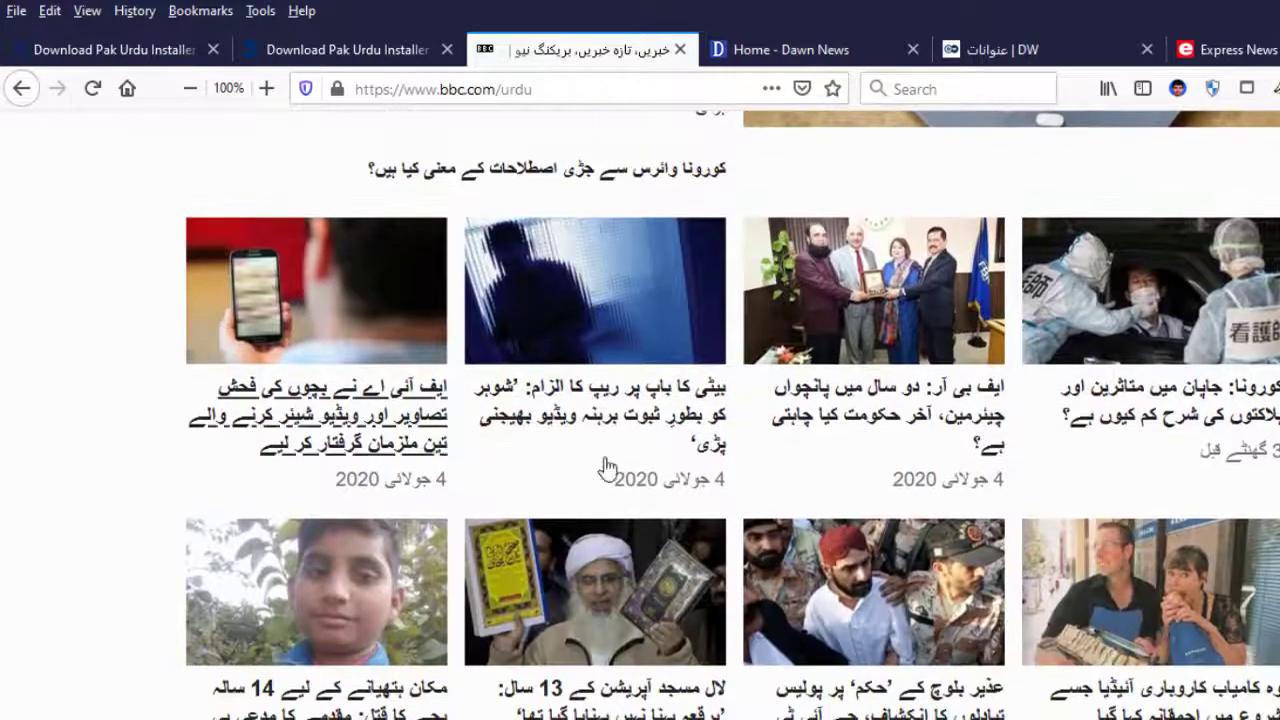
# Compare the Urdu font on the DW Urdu page with the one on the Express News page
pyautogui.click(977, 50)
pyautogui.scroll(3, 640, 415)
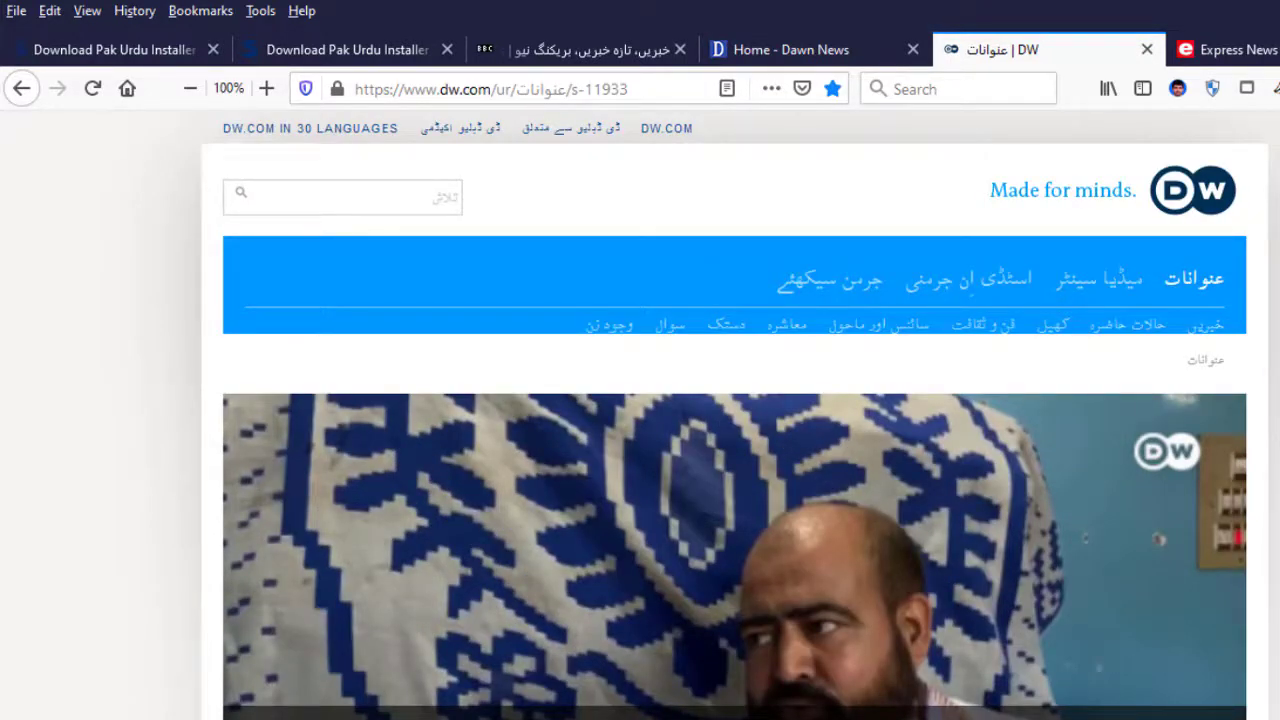
pyautogui.scroll(-15, 735, 412)
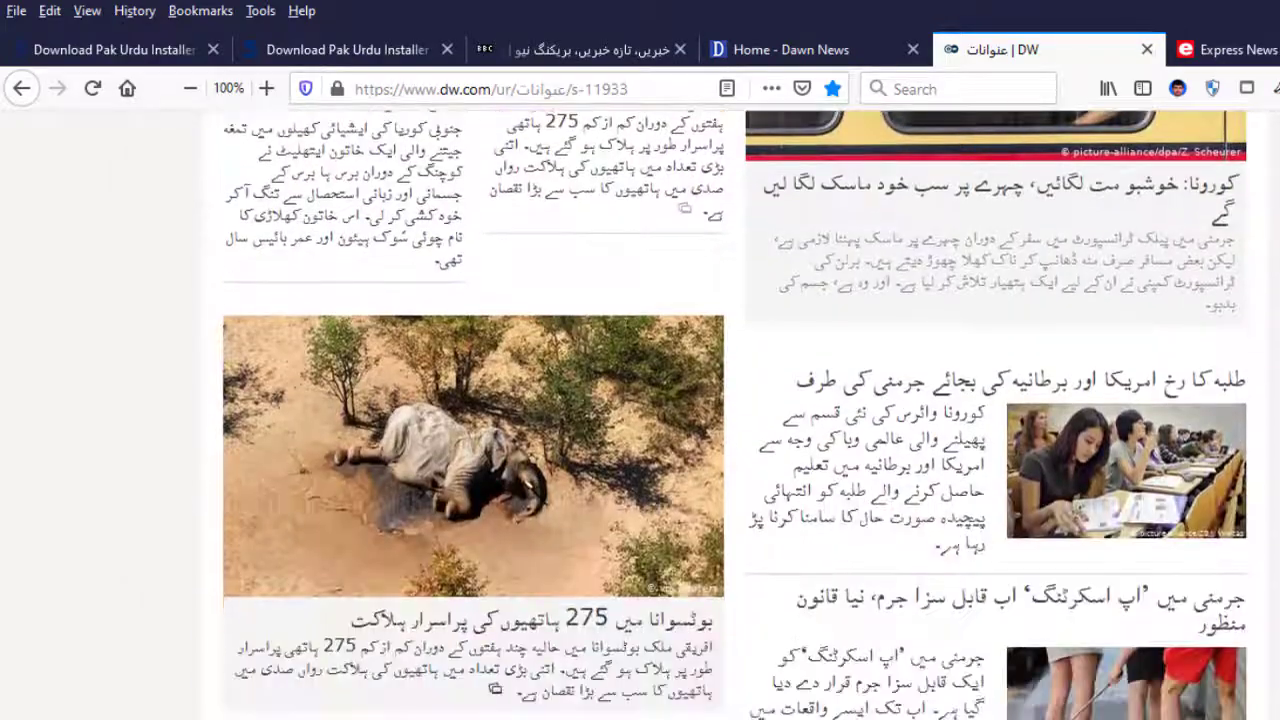
pyautogui.scroll(-12, 735, 412)
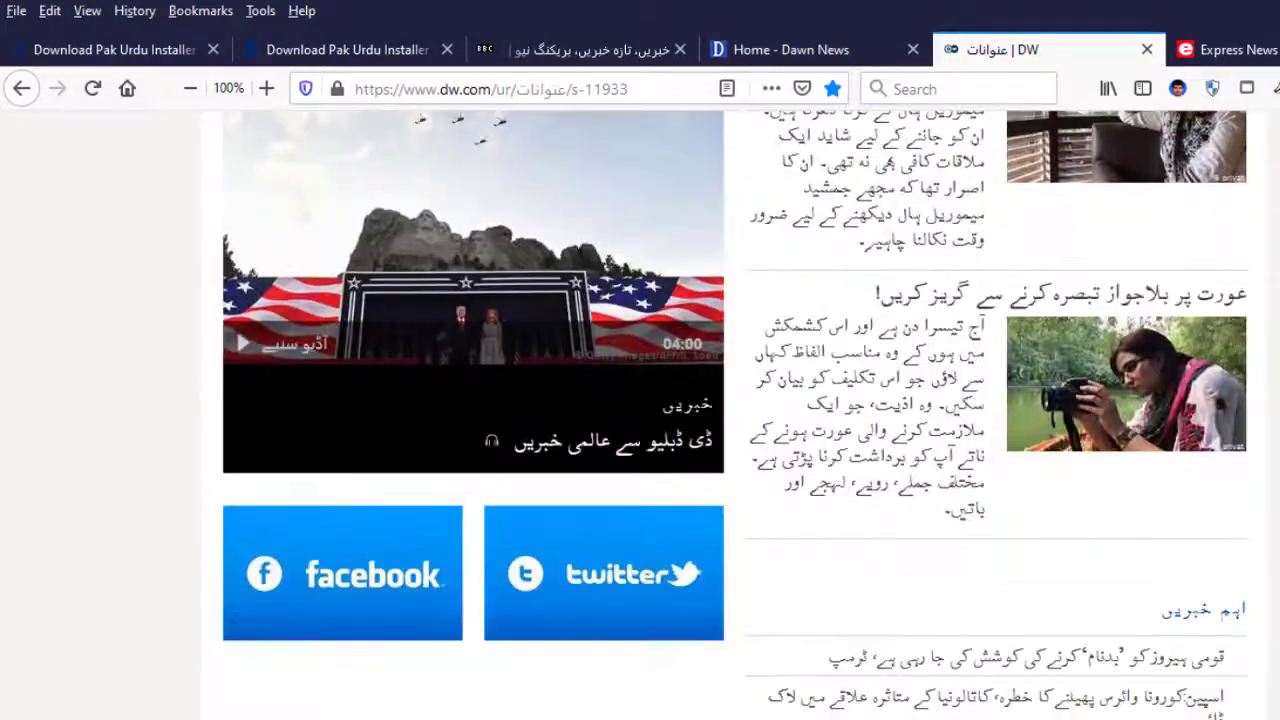
pyautogui.scroll(5, 735, 412)
pyautogui.scroll(15, 735, 412)
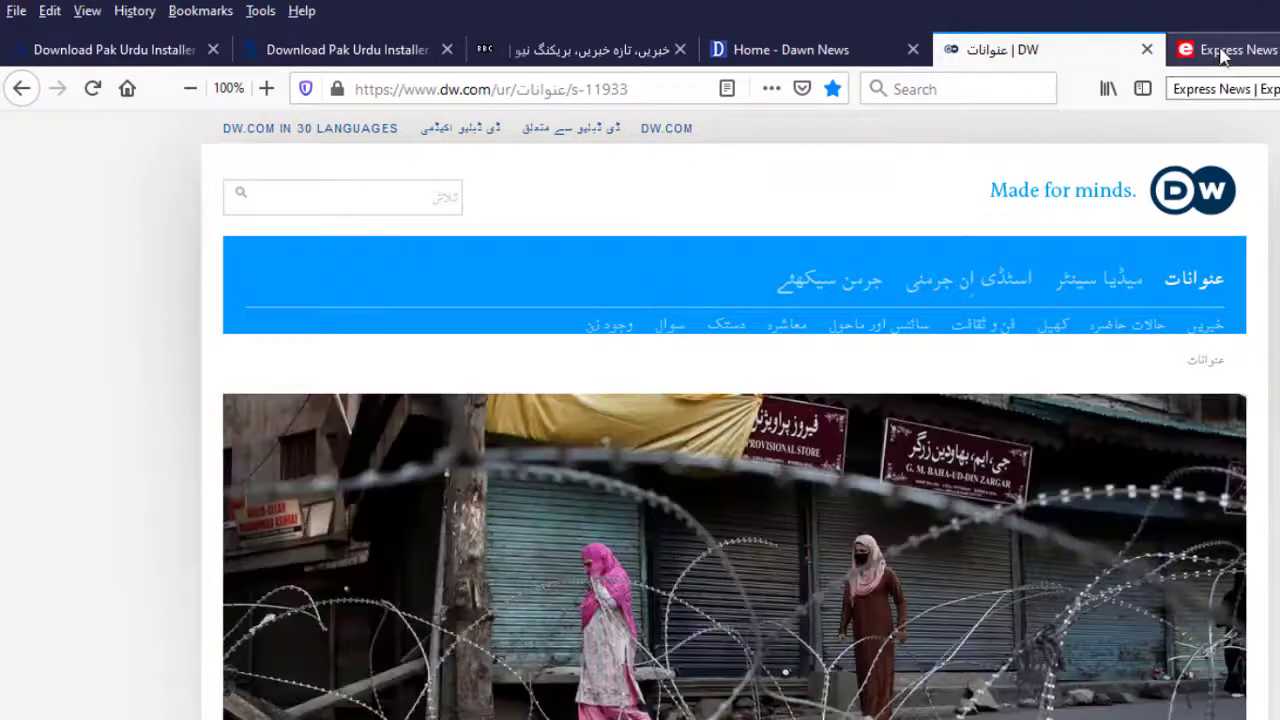
pyautogui.click(1222, 57)
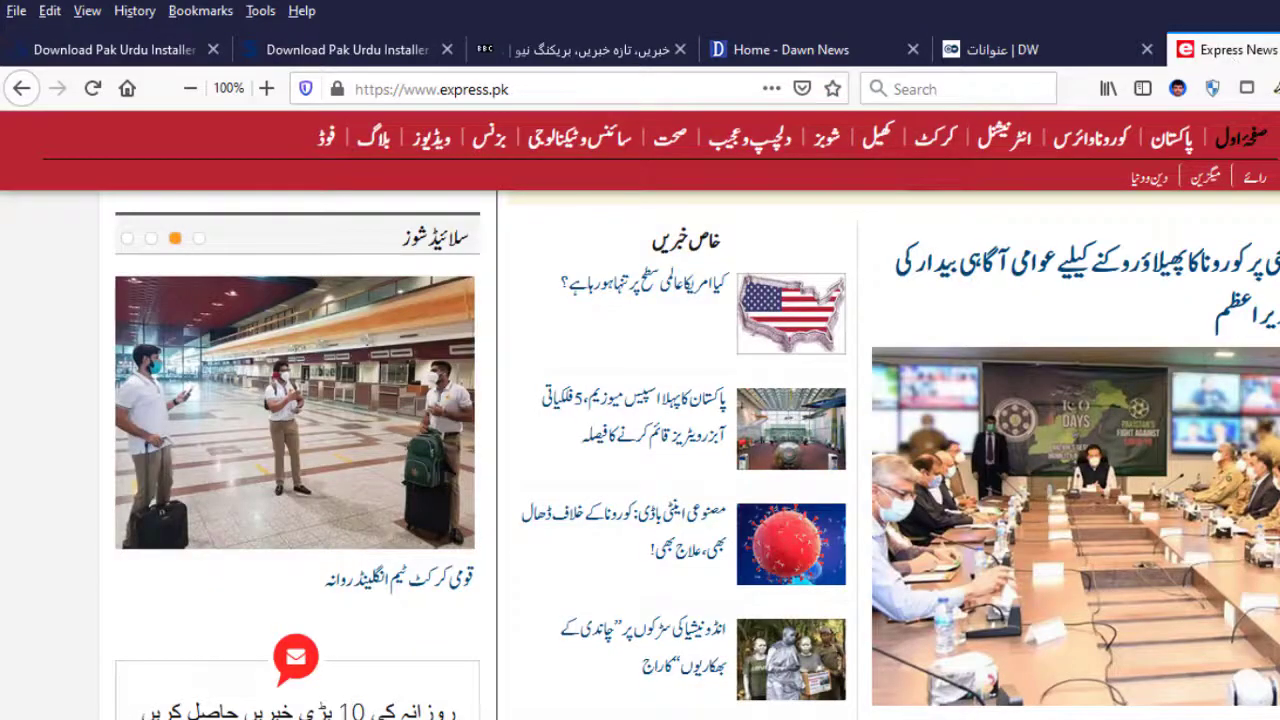
pyautogui.scroll(-3, 640, 450)
pyautogui.scroll(9, 640, 450)
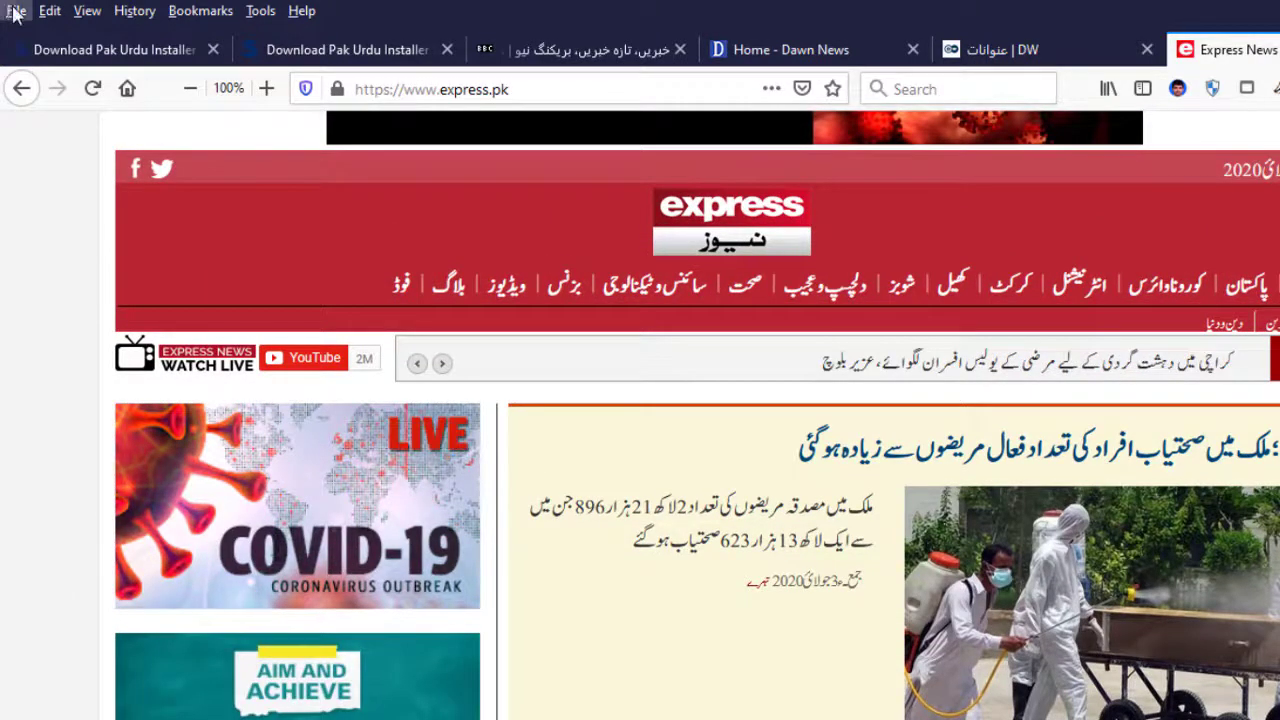
# Request the Pak Urdu Installer ZIP from its Softpedia page, using the Softpedia Secure Download (US) location
pyautogui.click(58, 49)
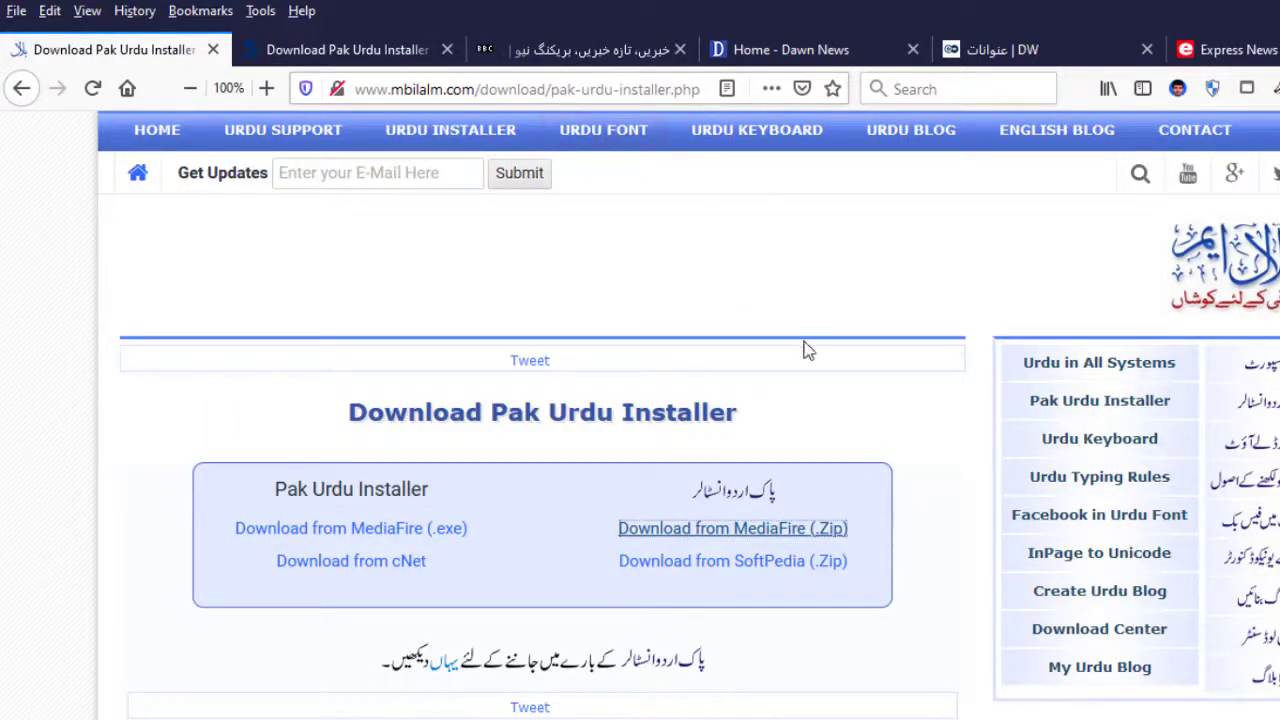
pyautogui.click(766, 530)
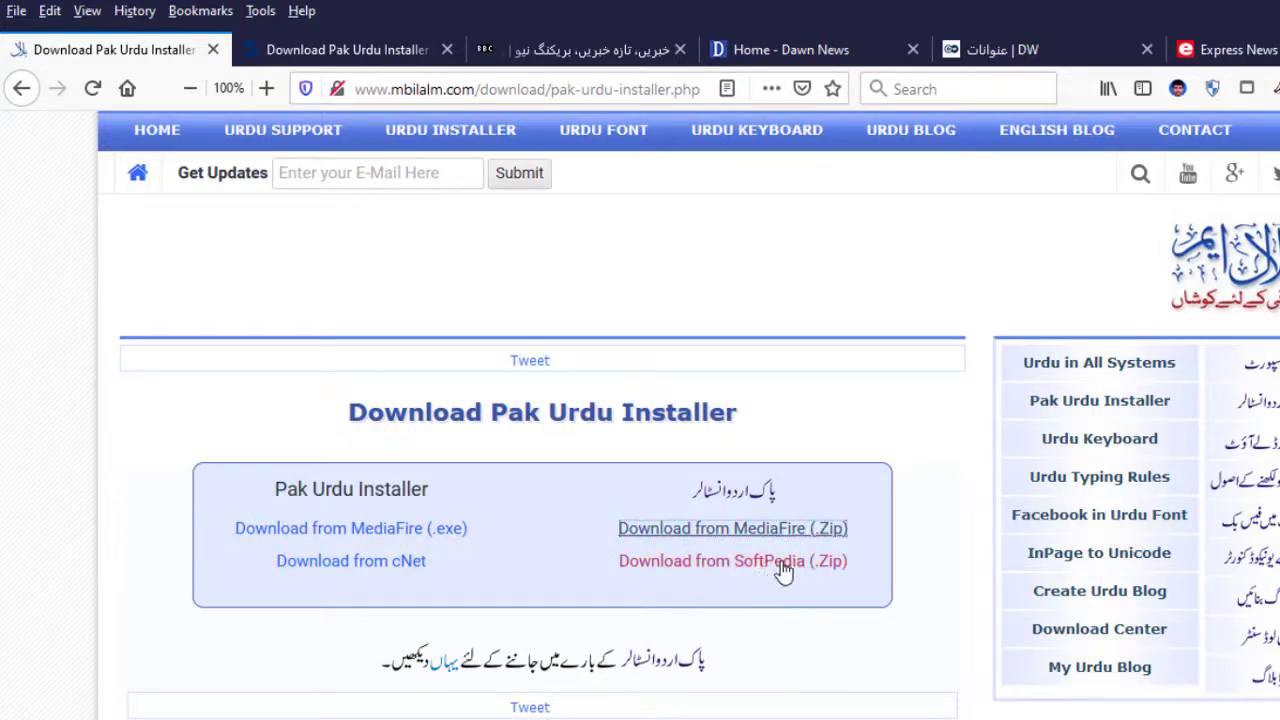
pyautogui.click(391, 62)
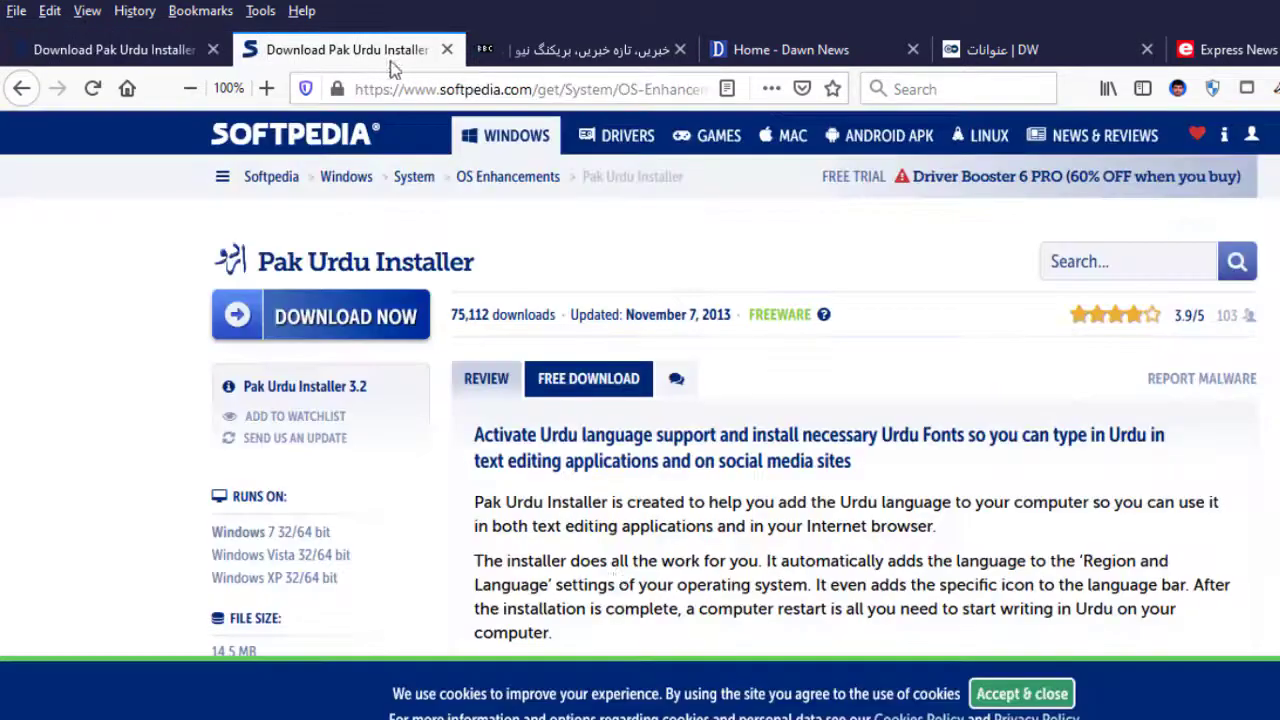
pyautogui.click(353, 331)
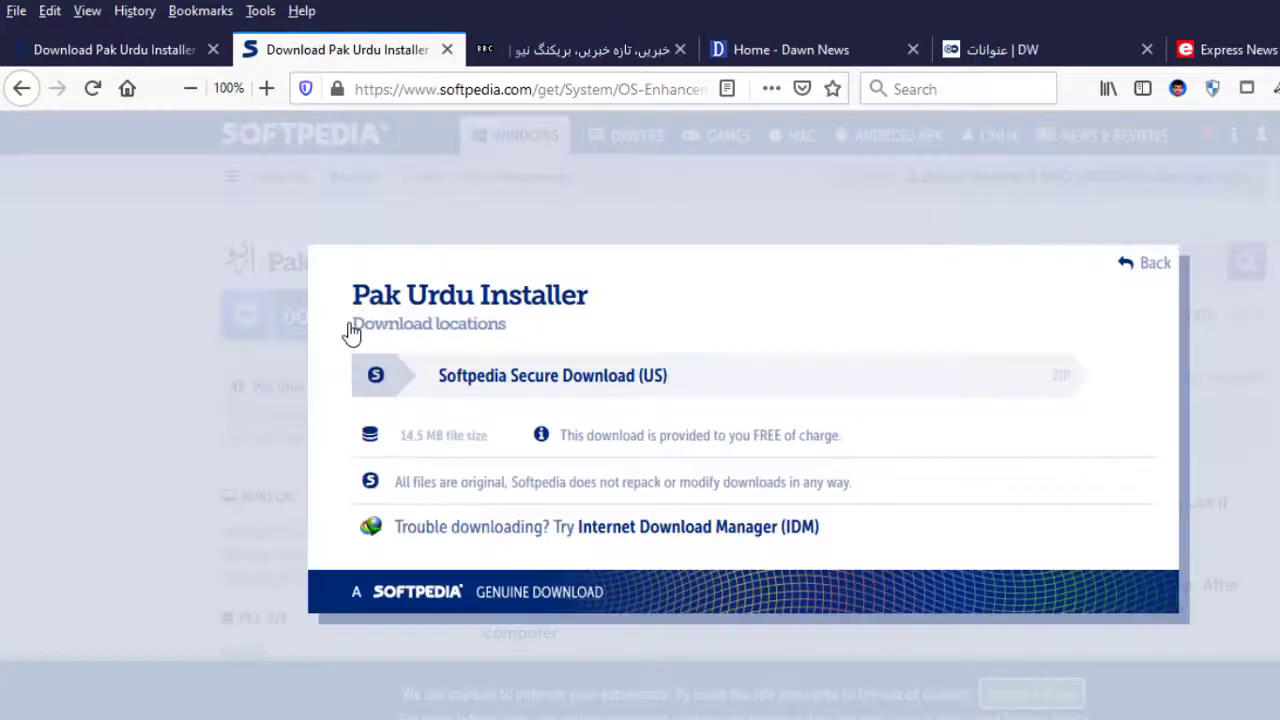
pyautogui.click(577, 387)
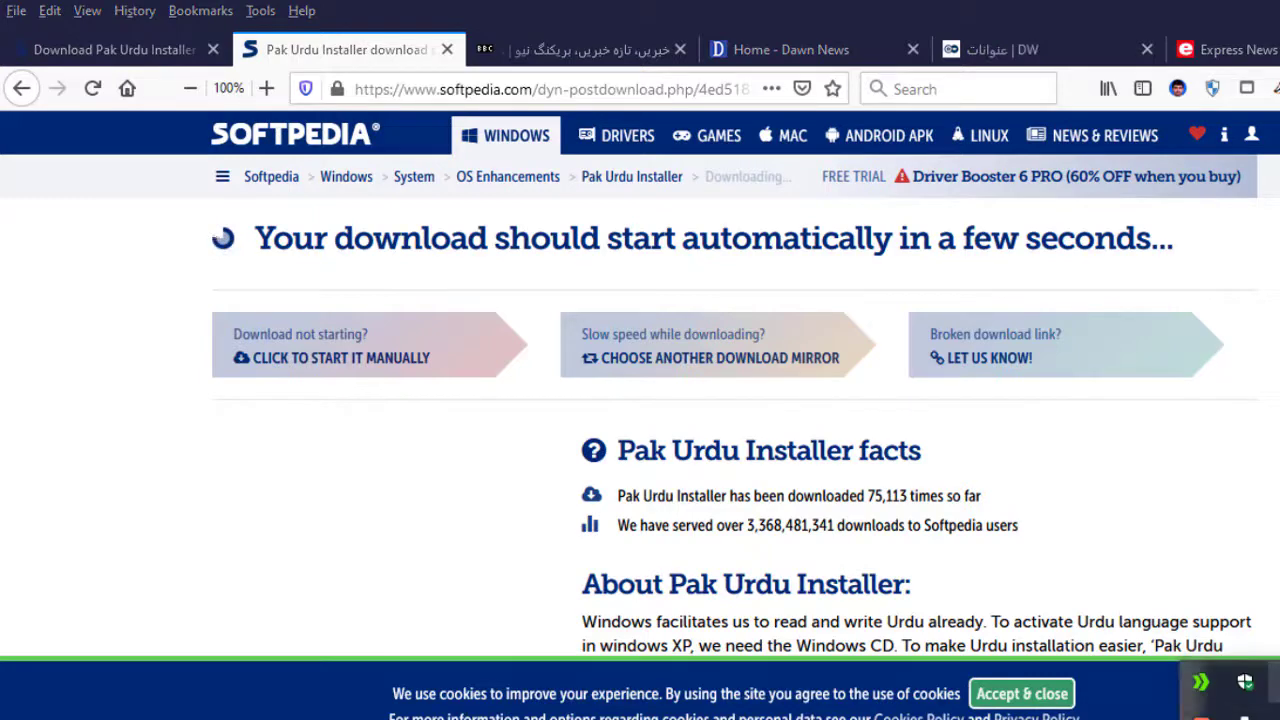
# Cancel the pending installer download and search the computer for "pak urdu" in Everything to locate pak-urdu-installer.exe
pyautogui.hotkey('ctrl', 'alt', 'e')
pyautogui.write('pak')
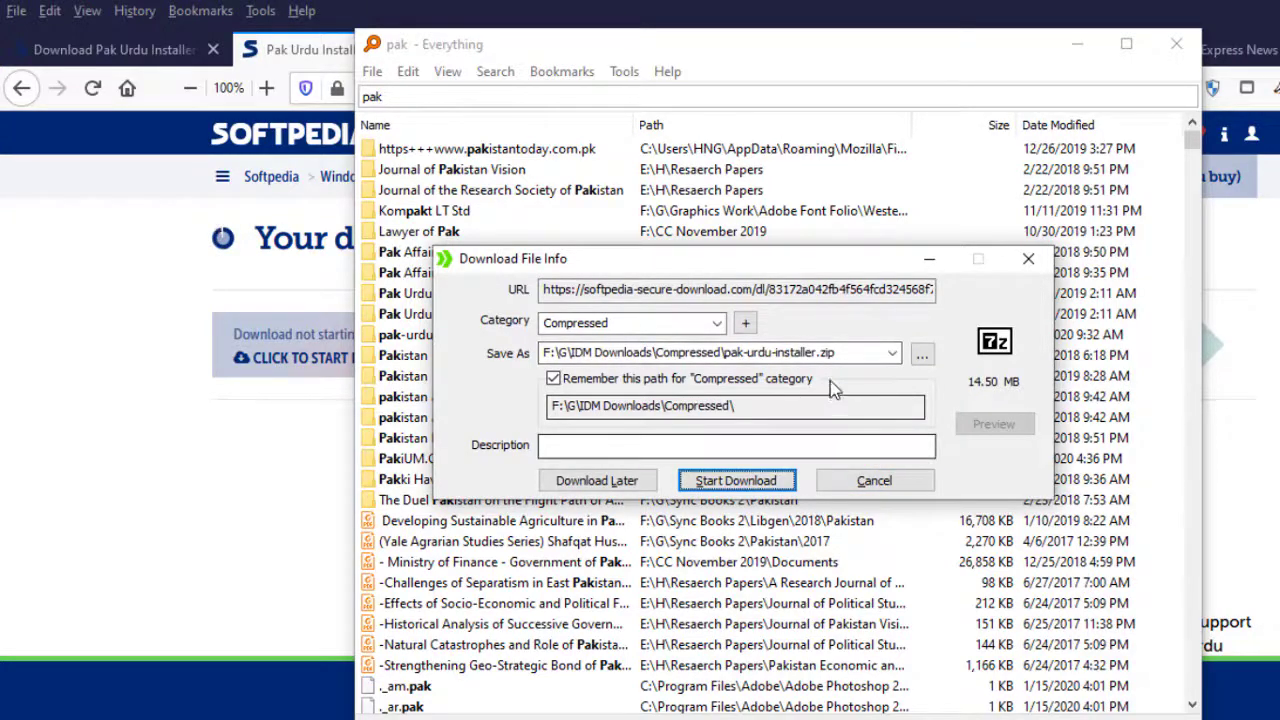
pyautogui.click(888, 484)
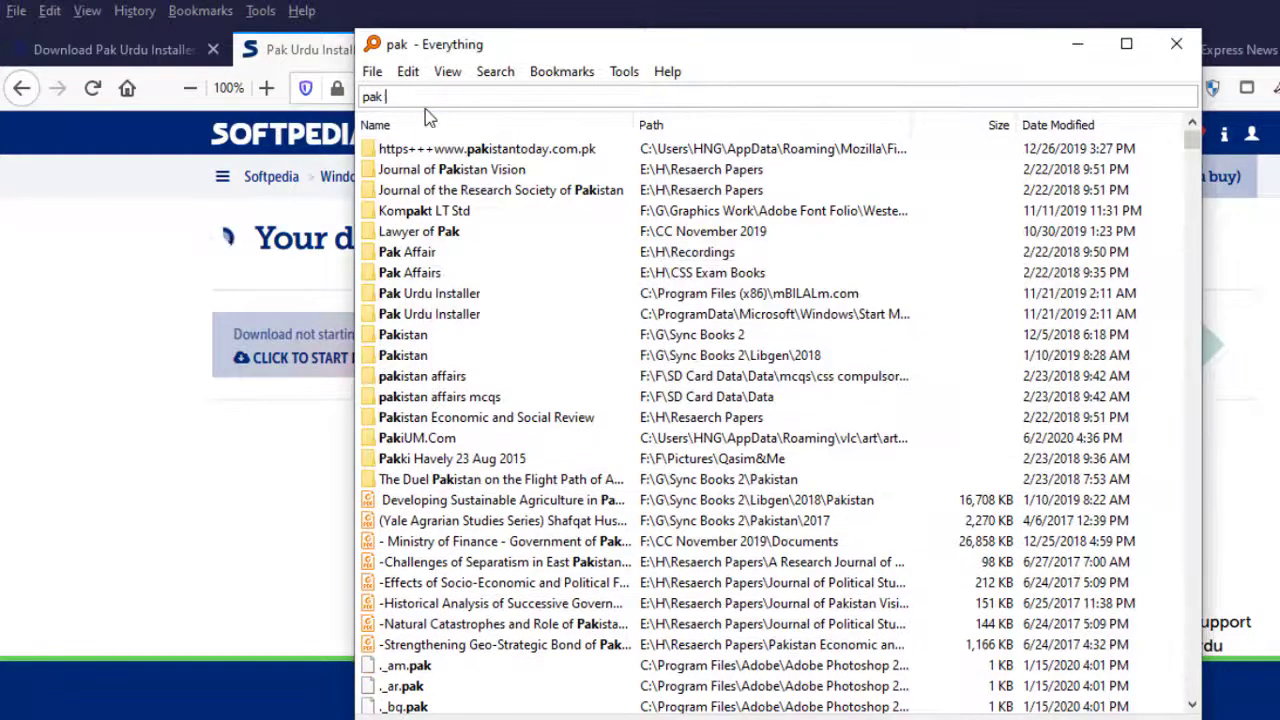
pyautogui.write('urdu')
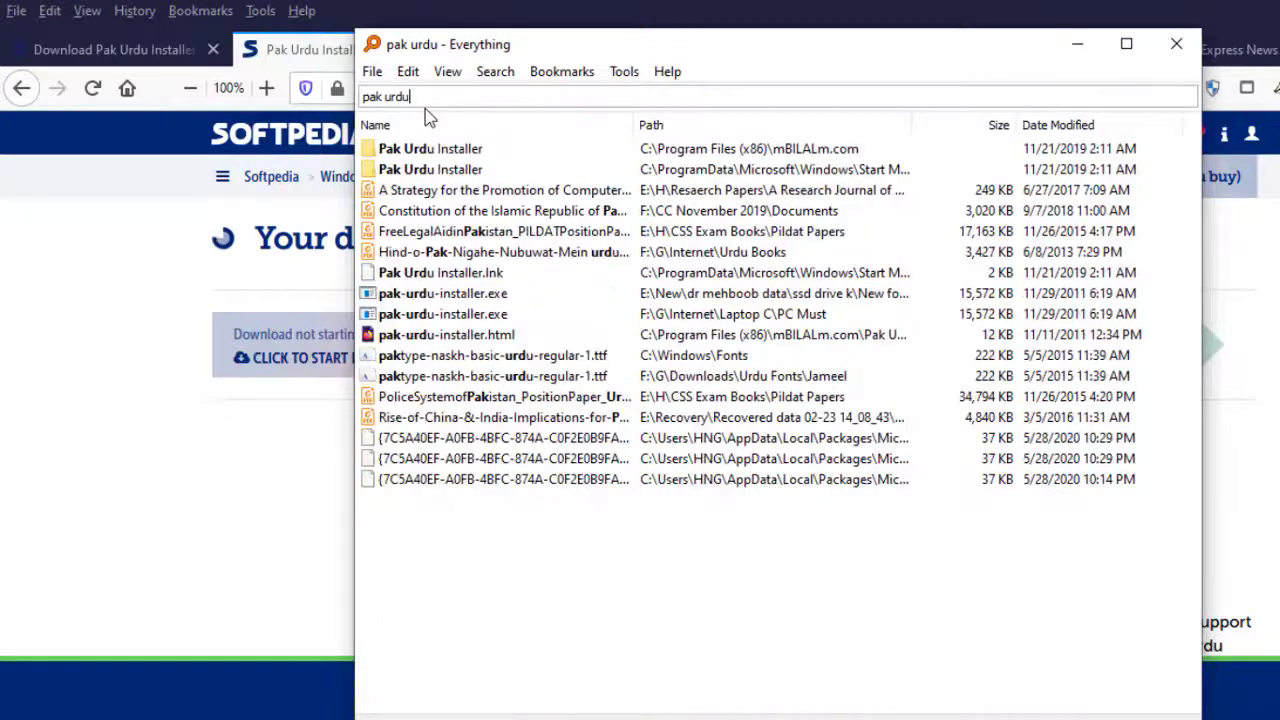
pyautogui.click(480, 295)
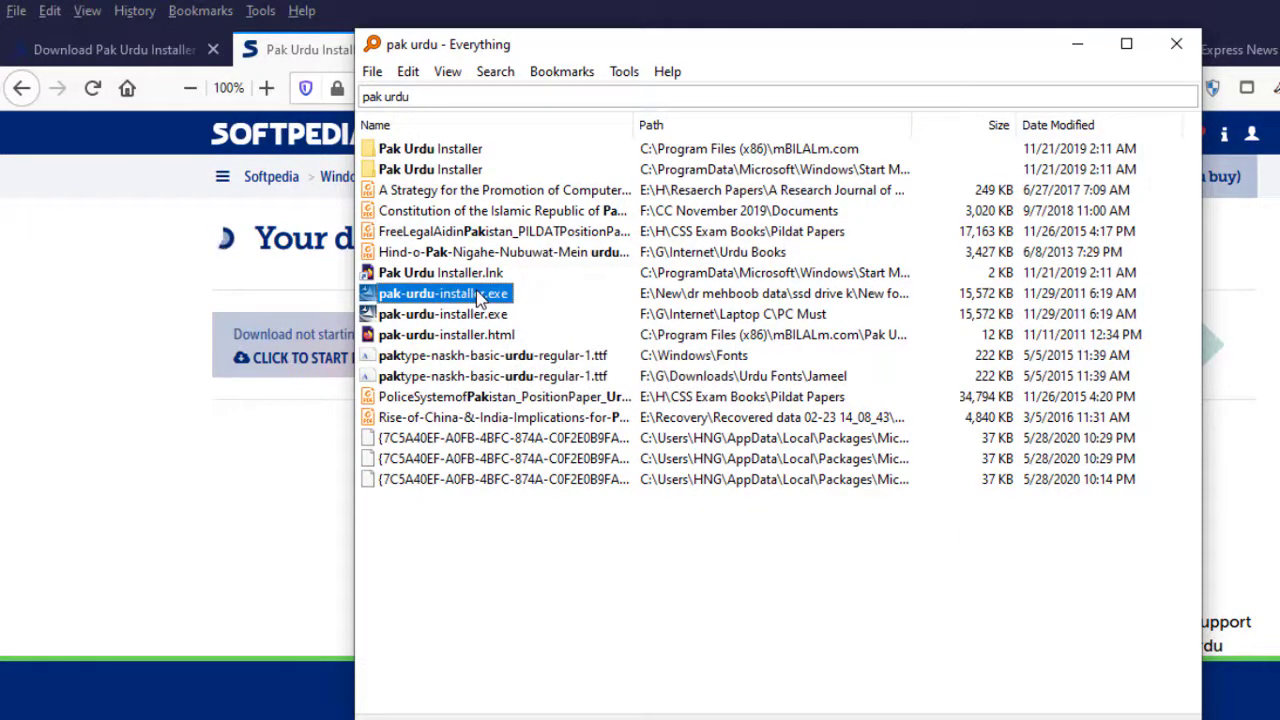
pyautogui.click(1177, 45)
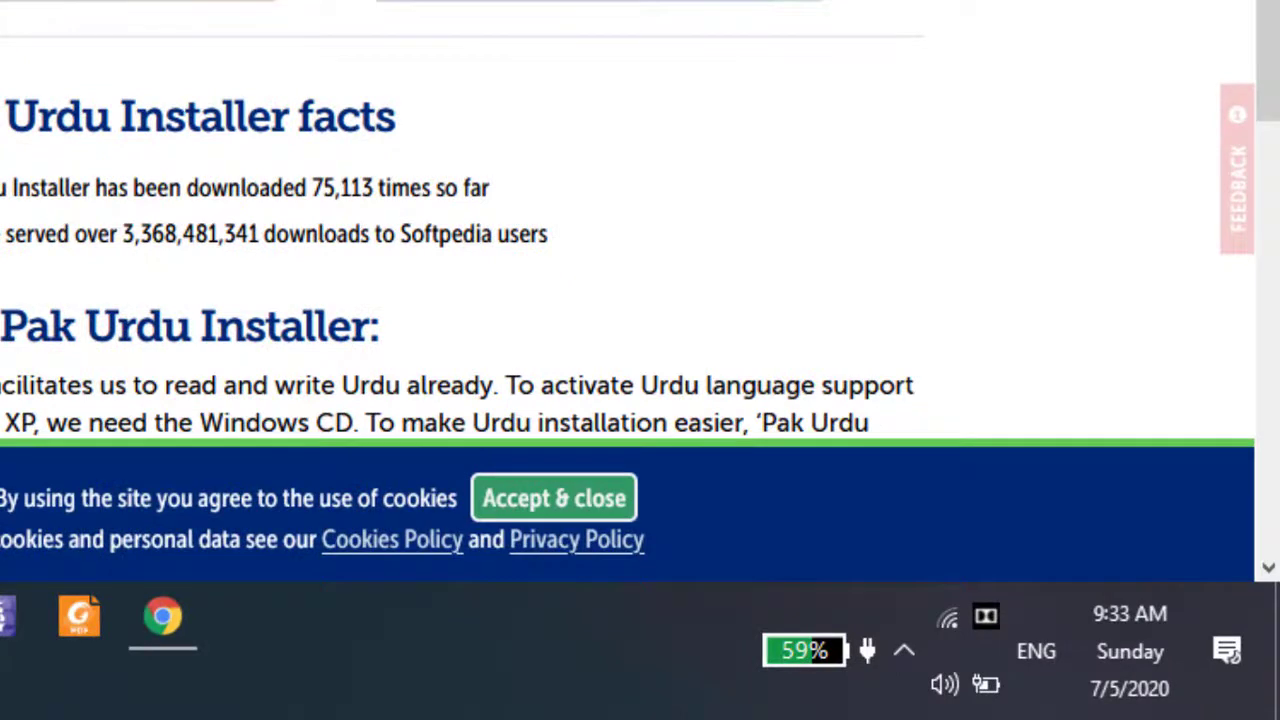
# Check which keyboard languages are available in the Windows input language list
pyautogui.click(1037, 660)
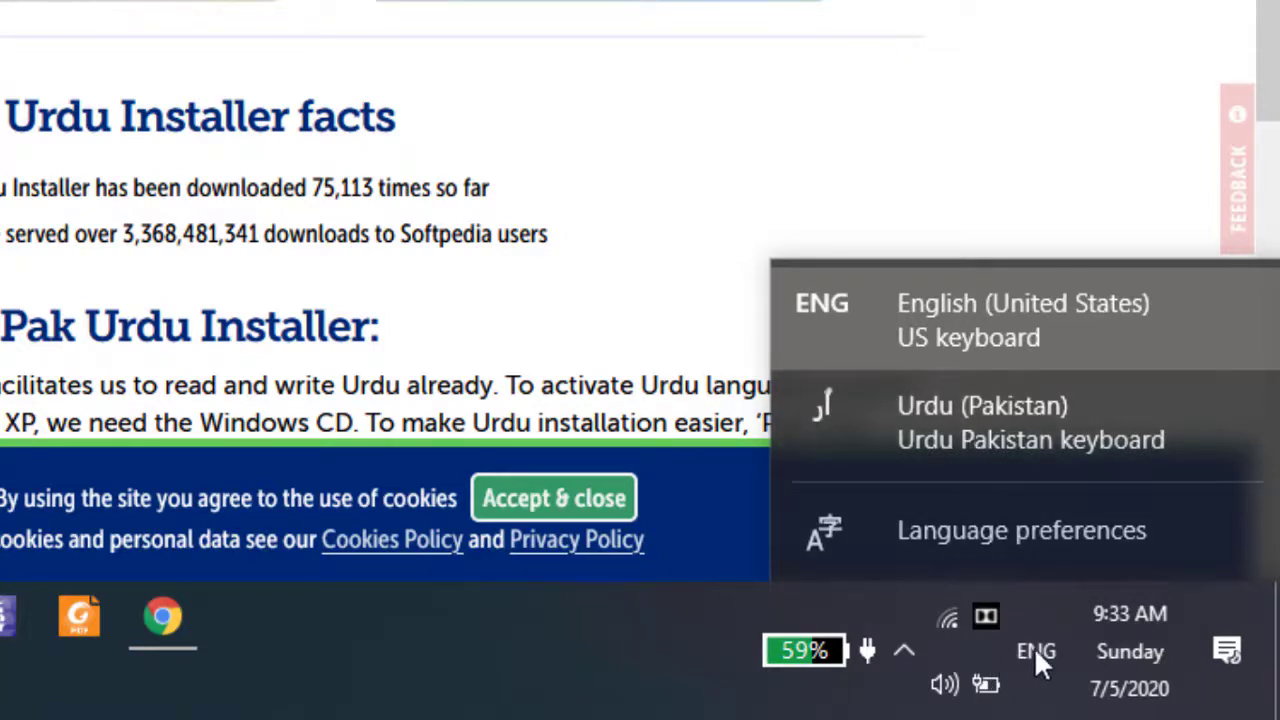
pyautogui.click(713, 658)
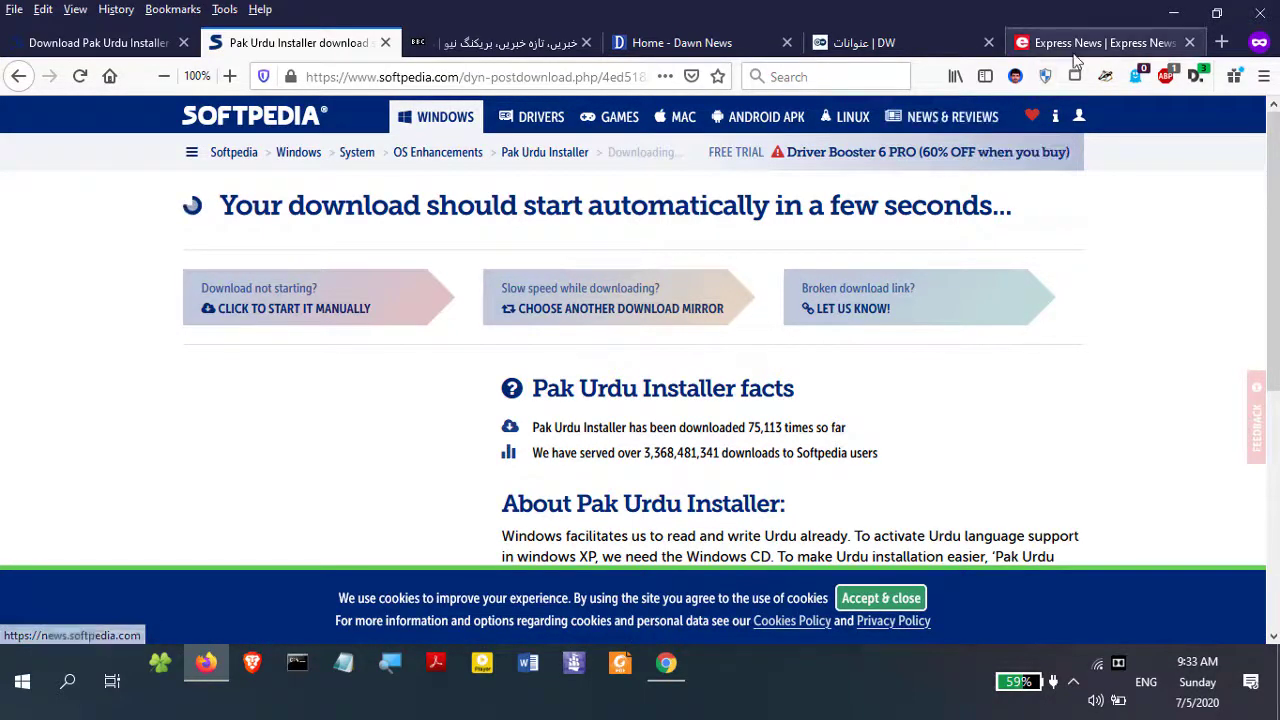
# Open Firefox's add-ons manager and search the add-ons site for "stylus"
pyautogui.click(1264, 80)
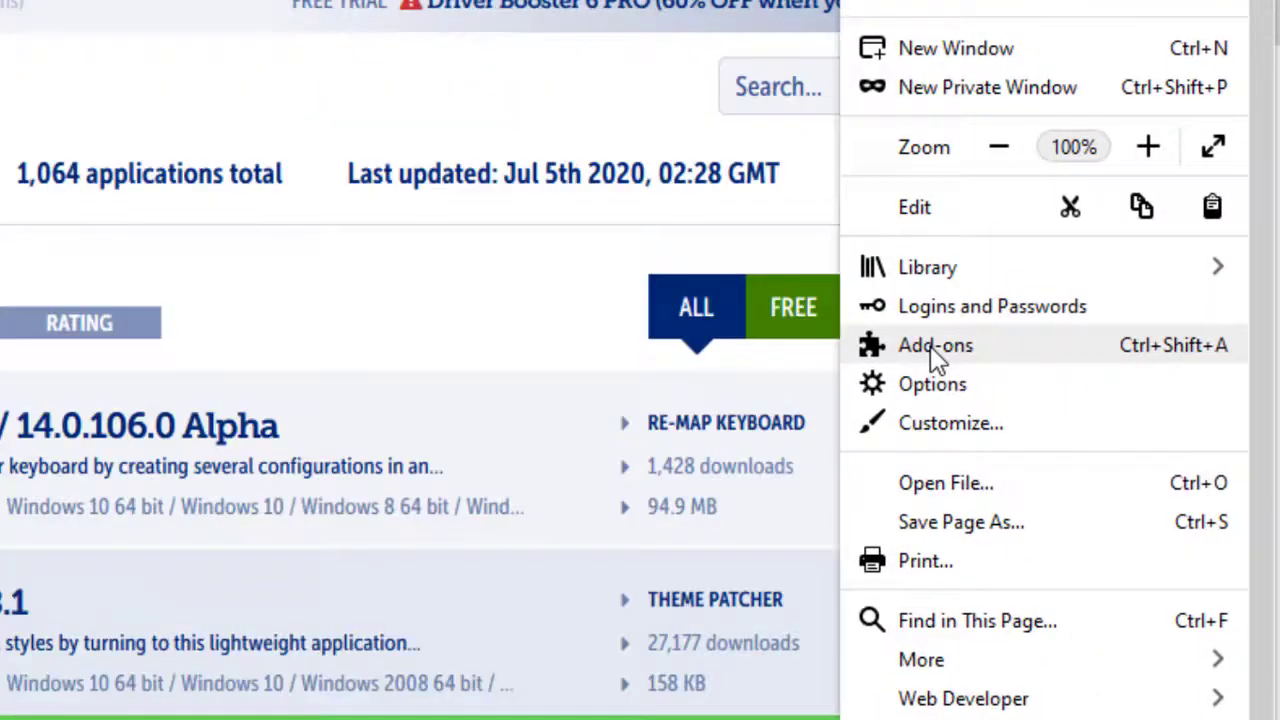
pyautogui.click(930, 345)
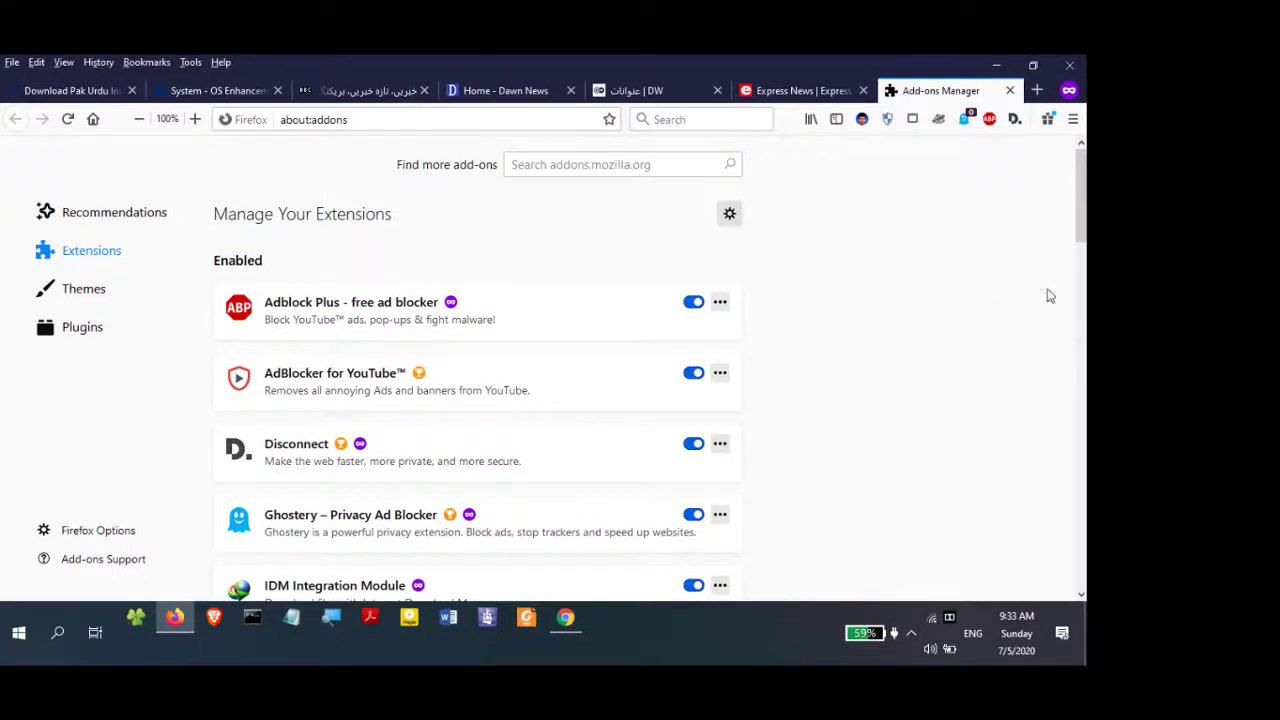
pyautogui.click(666, 166)
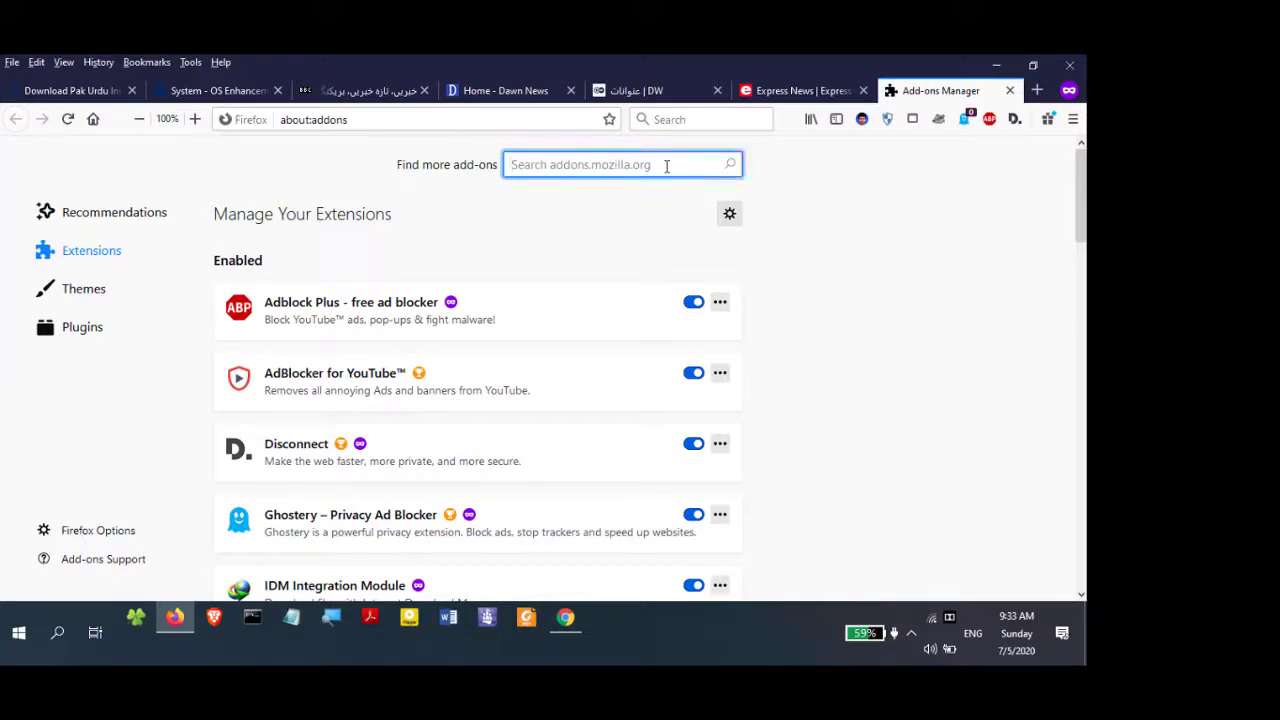
pyautogui.write('stylus')
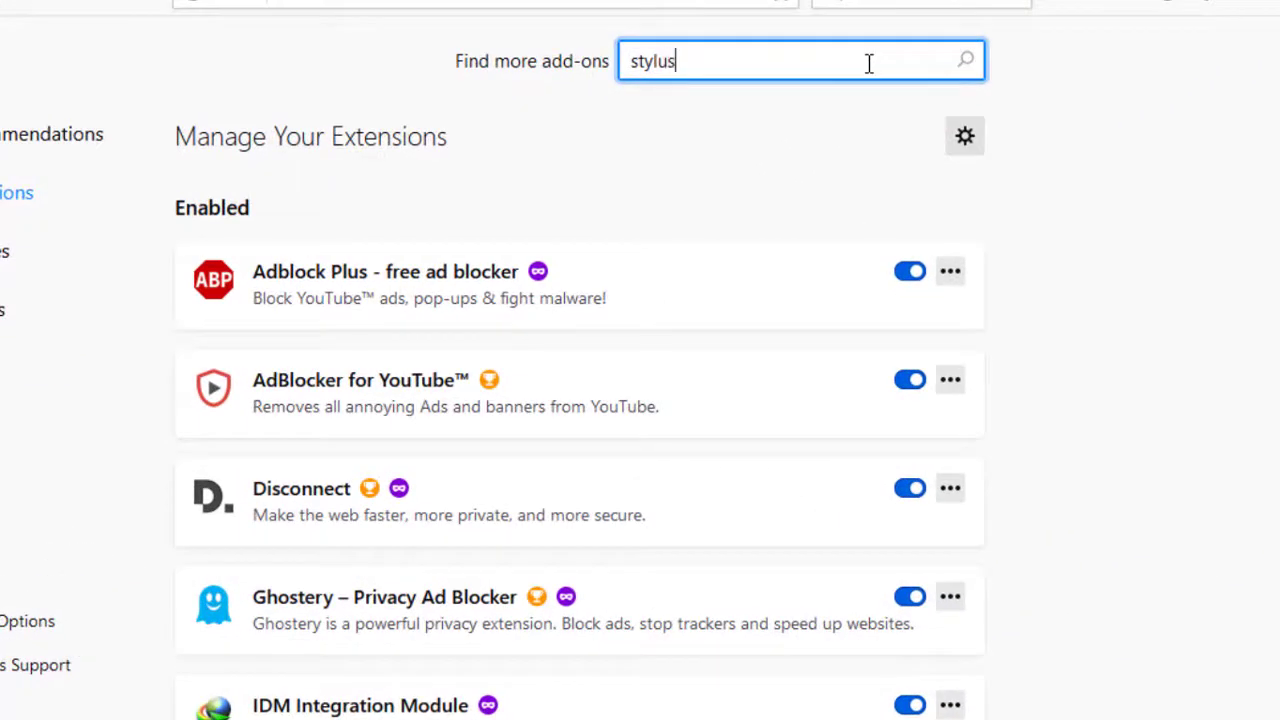
pyautogui.press('Return')
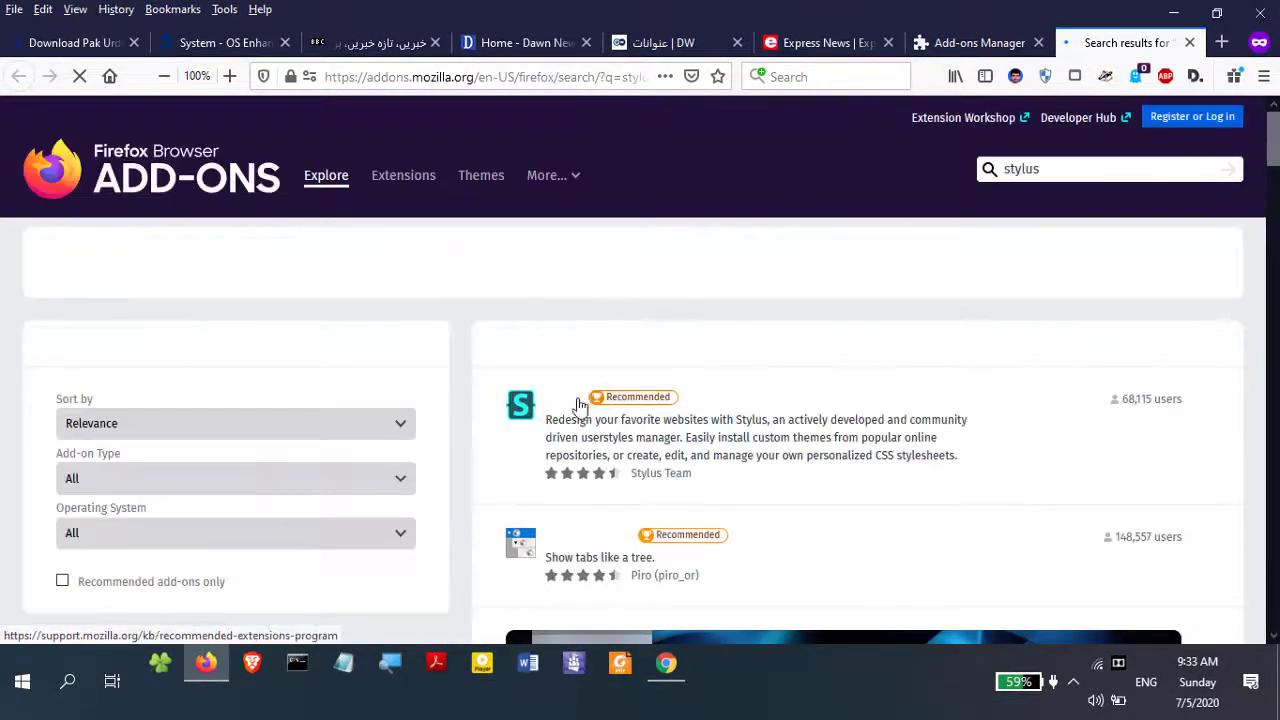
# Install the Stylus extension from its add-on page and allow it to run in Private Windows
pyautogui.click(563, 399)
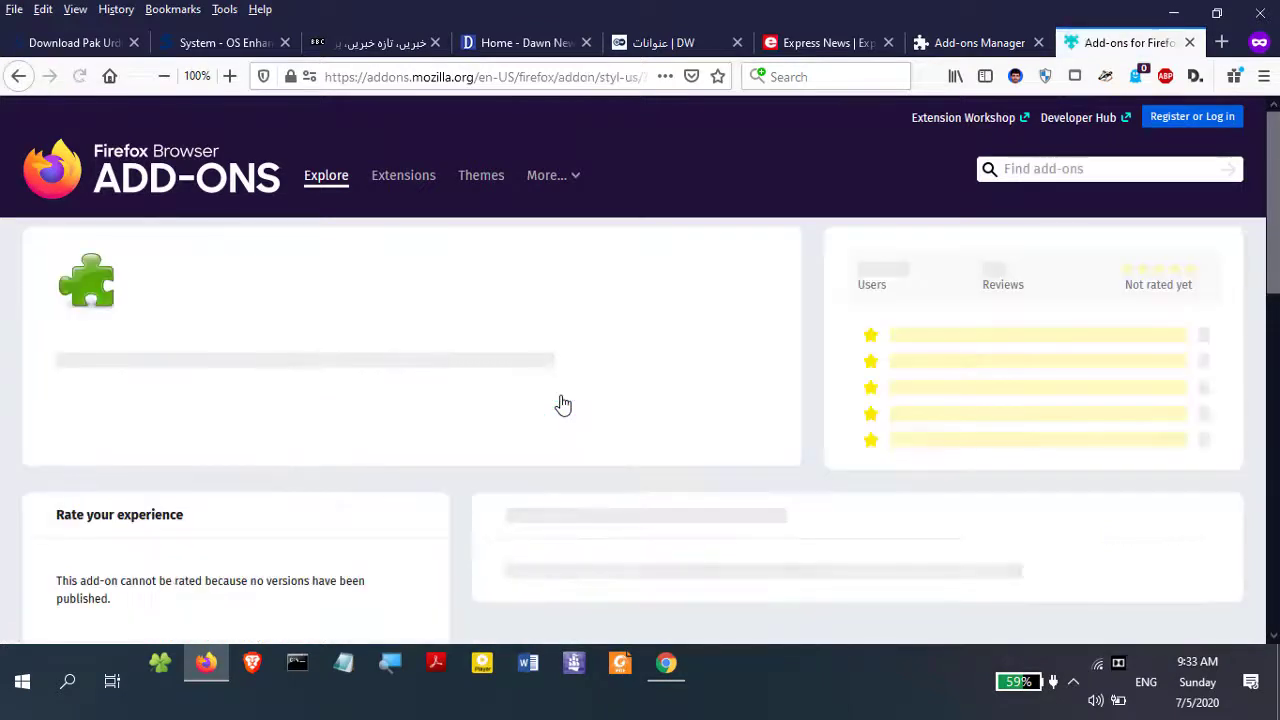
pyautogui.click(676, 468)
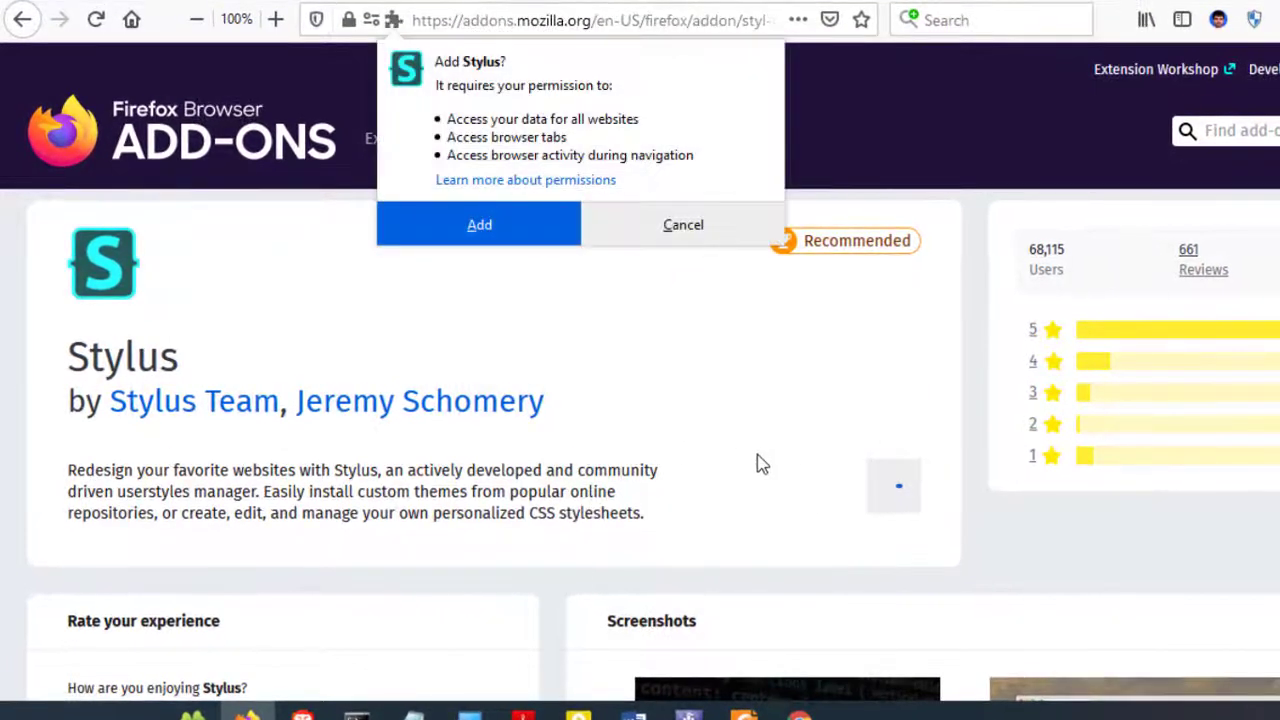
pyautogui.click(507, 240)
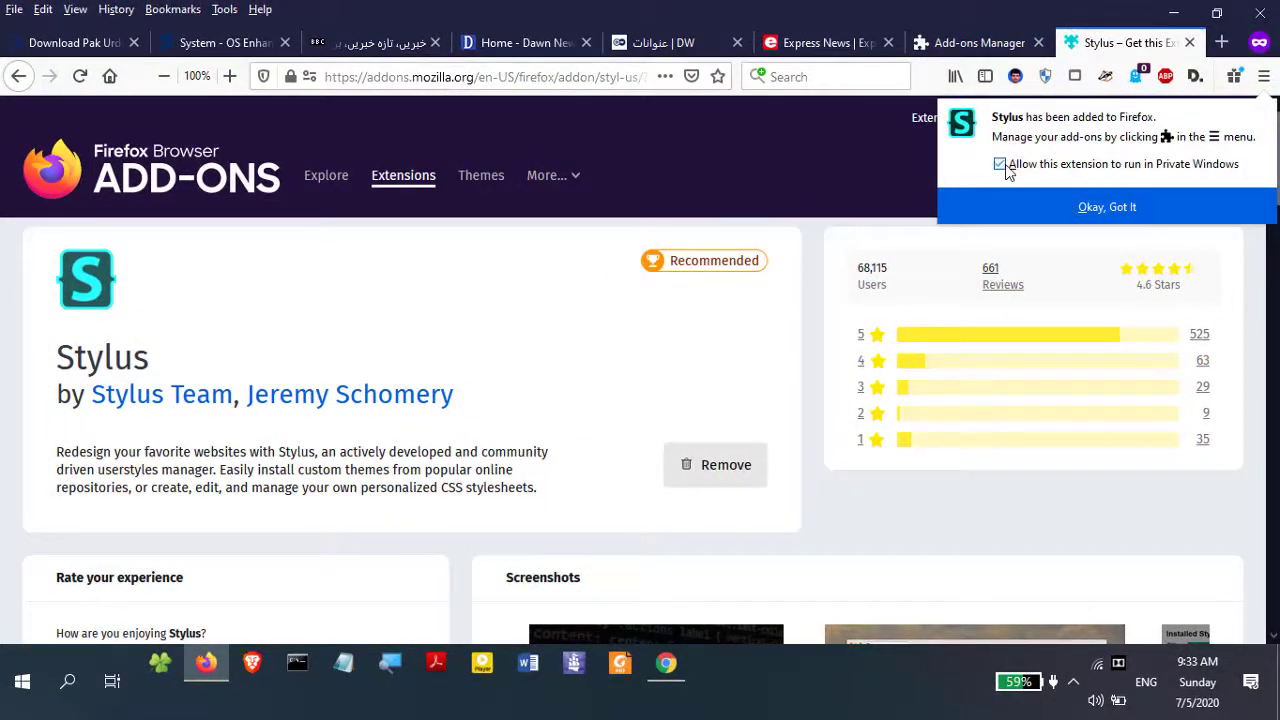
pyautogui.click(1020, 194)
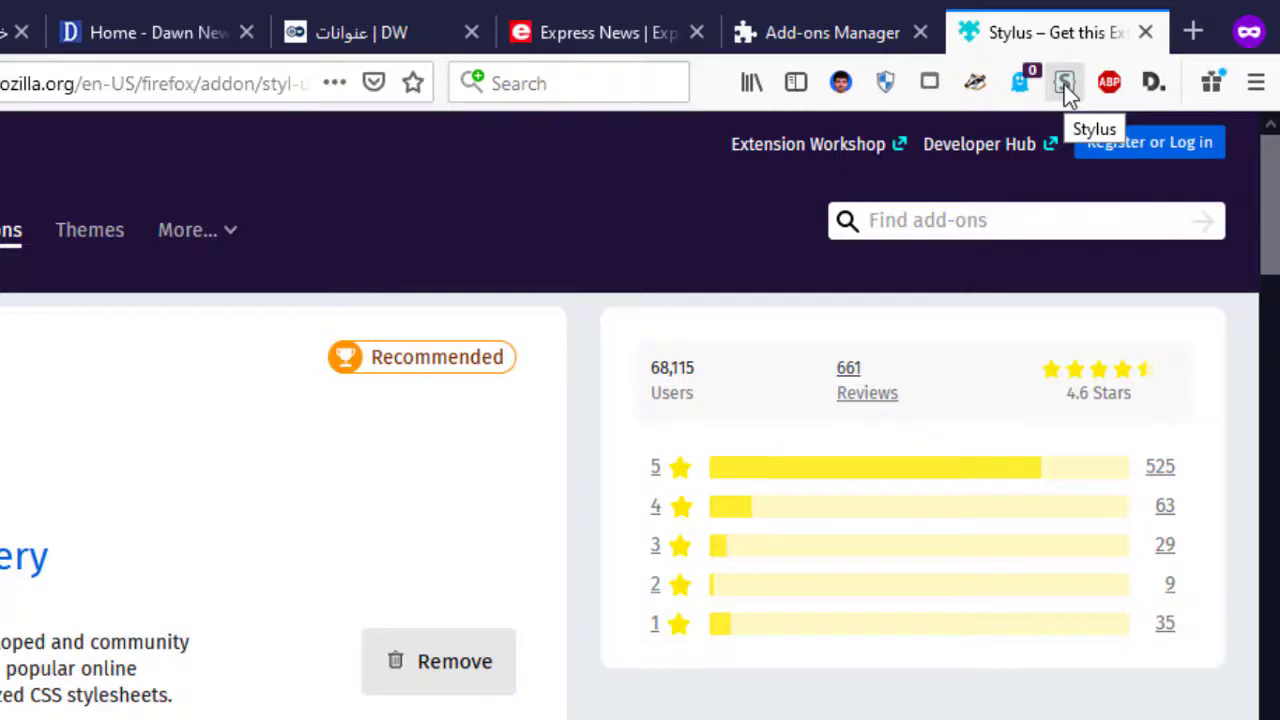
# Open userstyles.org in a new browser tab
pyautogui.click(1189, 40)
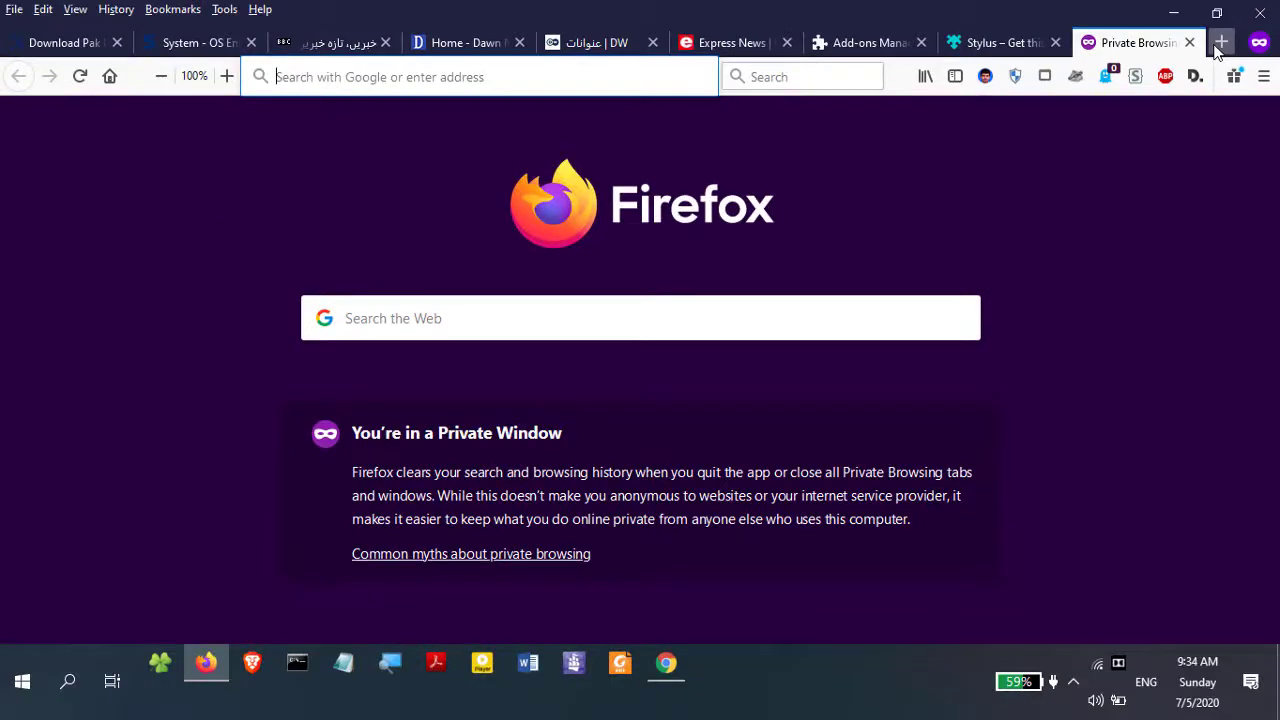
pyautogui.write('userst')
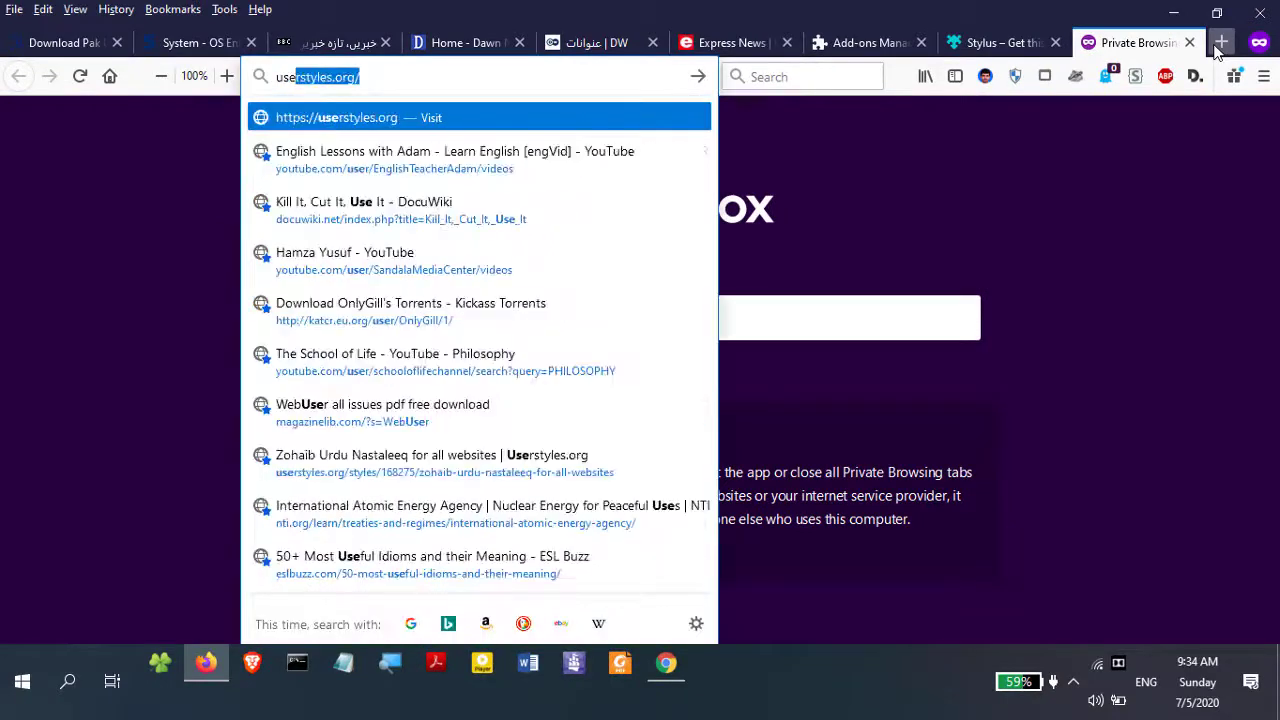
pyautogui.write('yles.org')
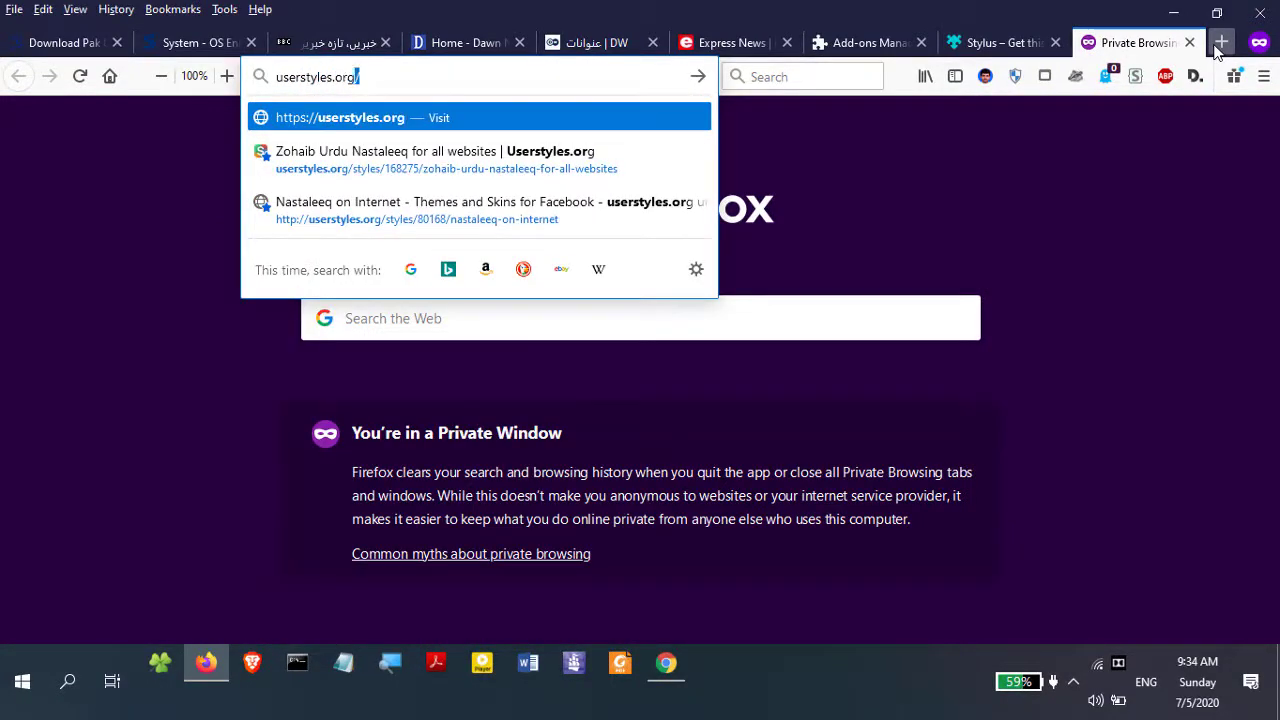
pyautogui.press('Return')
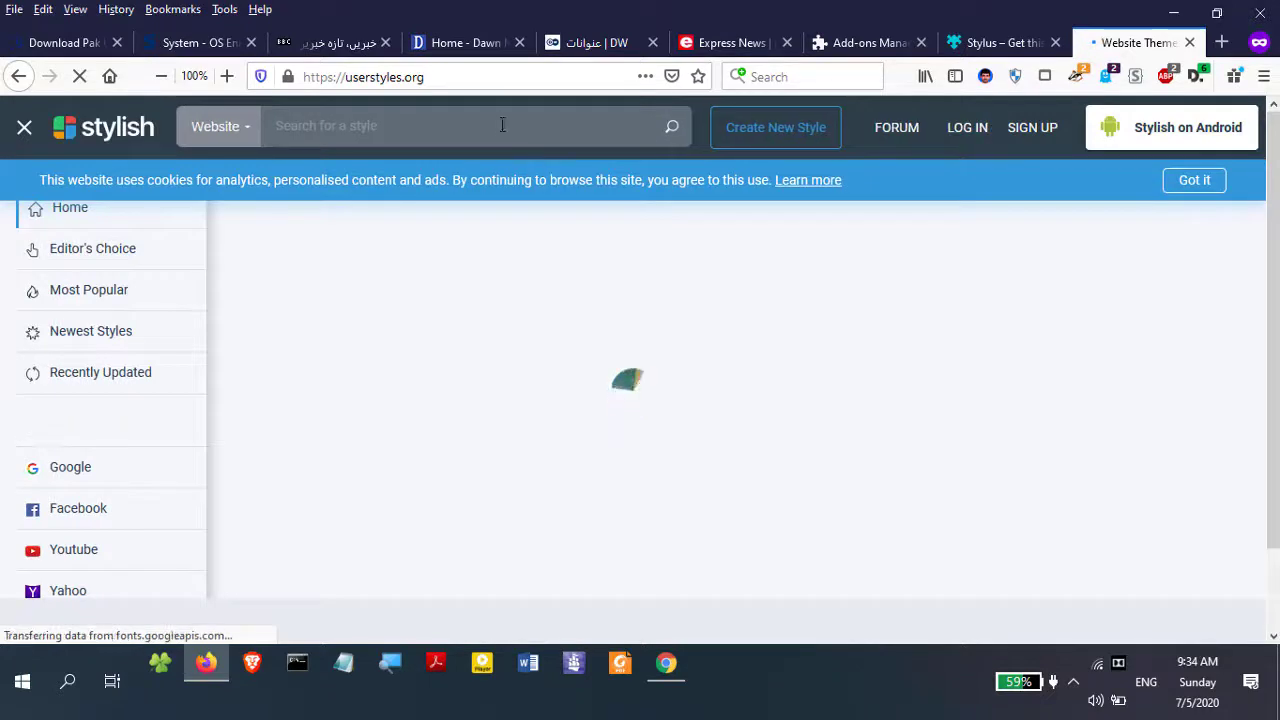
# Search userstyles.org for "zohaib" and dismiss the cookie notice
pyautogui.click(497, 130)
pyautogui.write('zo')
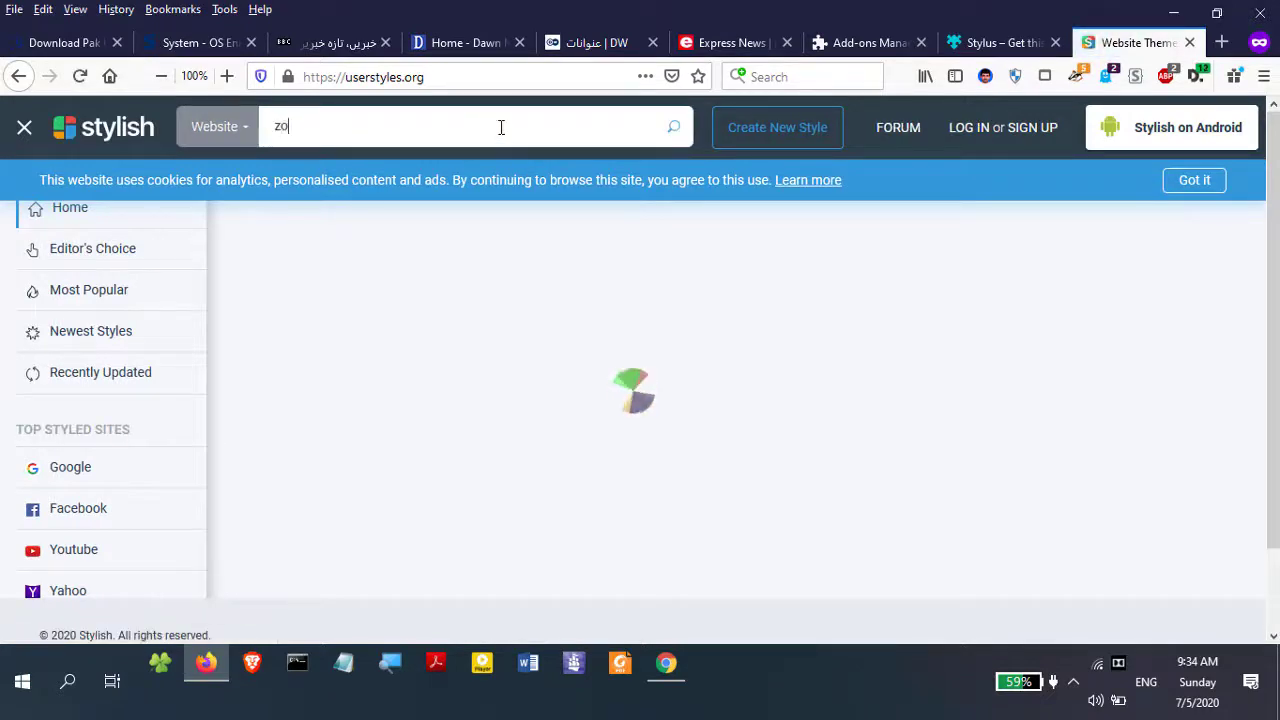
pyautogui.write('haib')
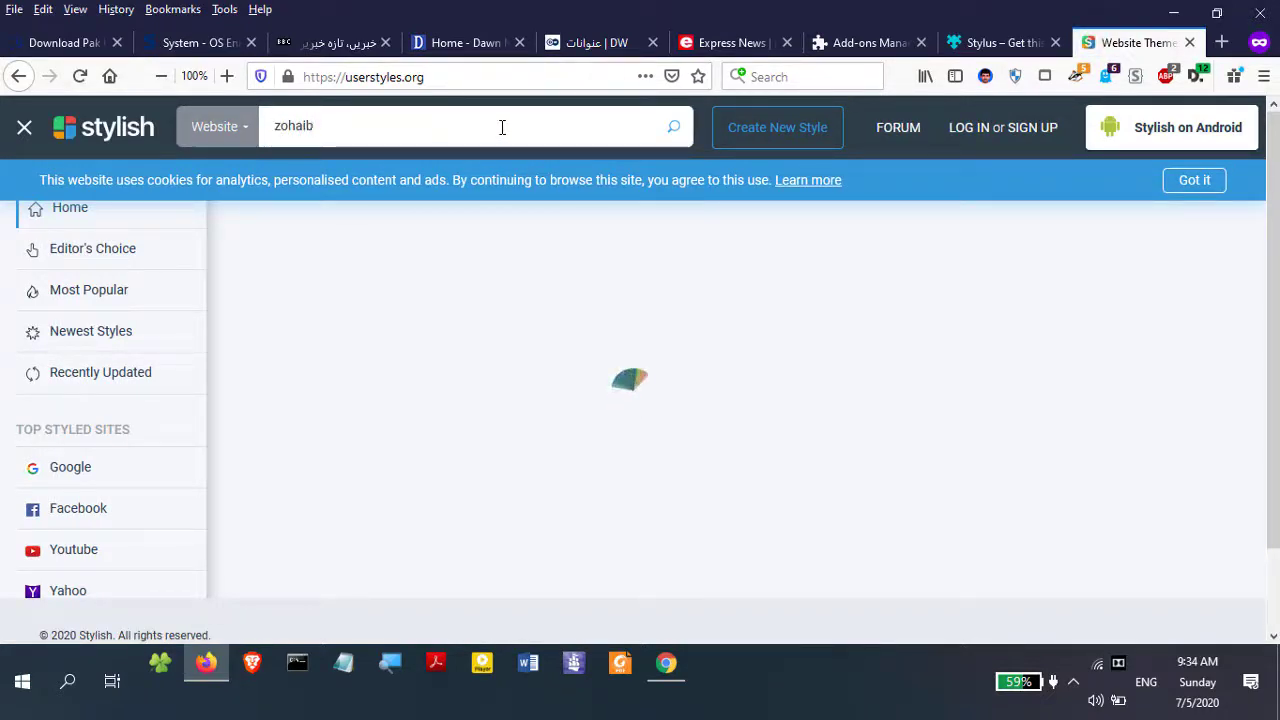
pyautogui.press('Return')
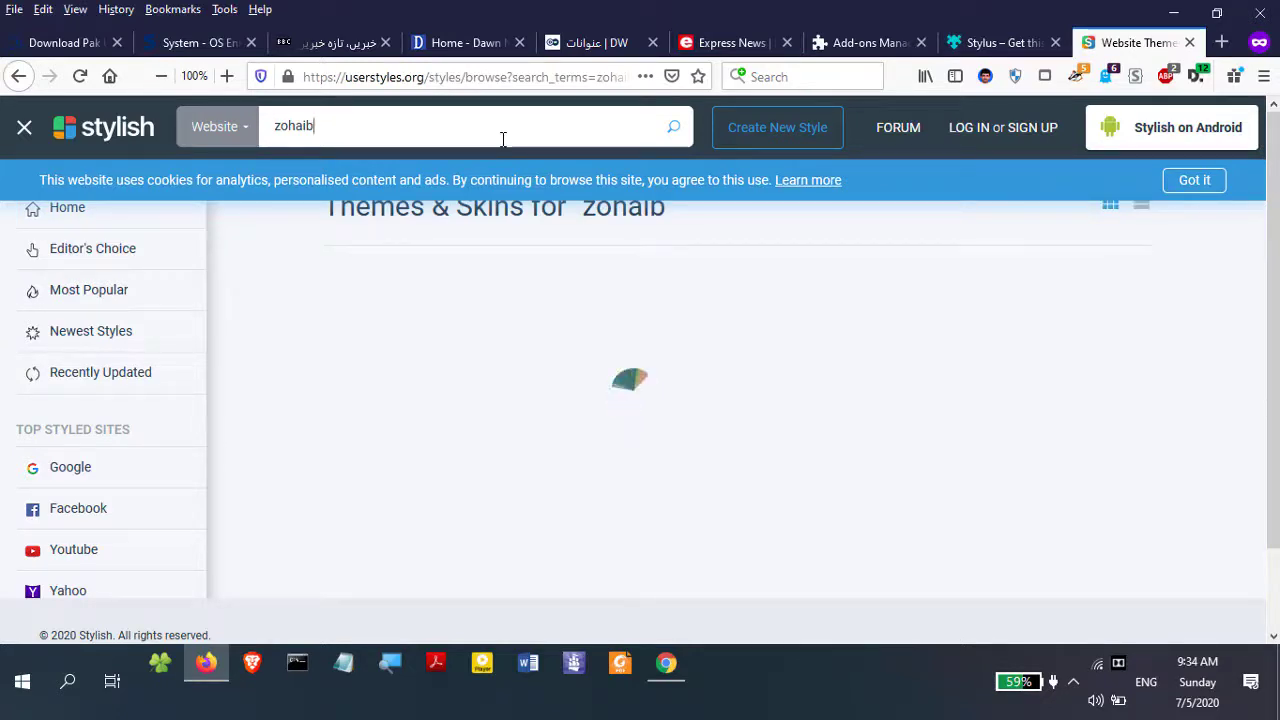
pyautogui.click(1190, 186)
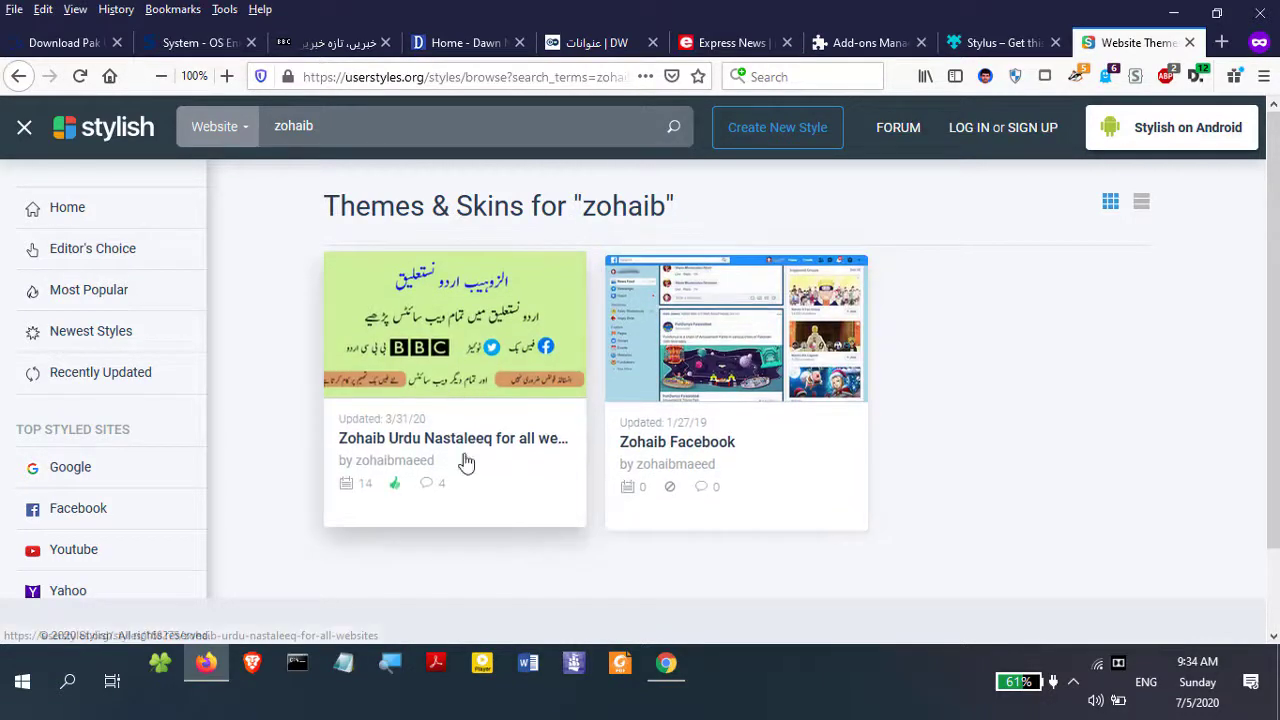
# Open the "Zohaib Urdu Nastaleeq for all websites" style page and install the style into Stylus
pyautogui.click(470, 345)
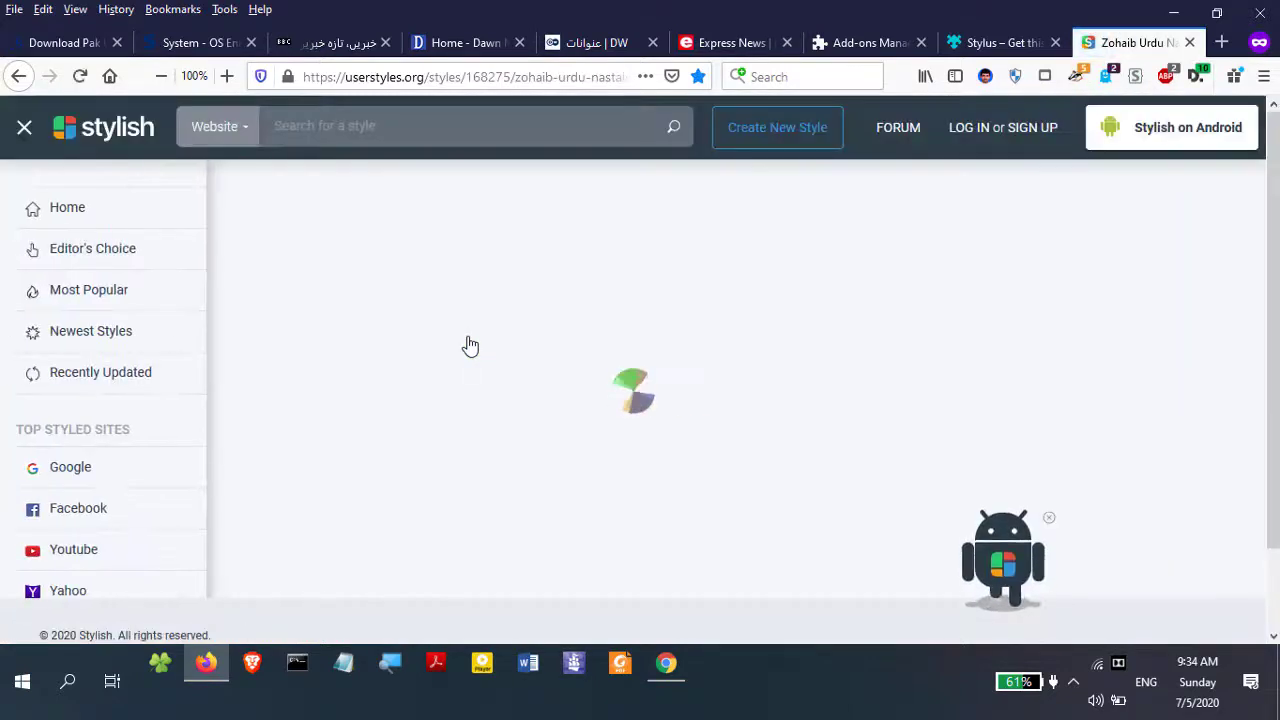
pyautogui.click(1049, 520)
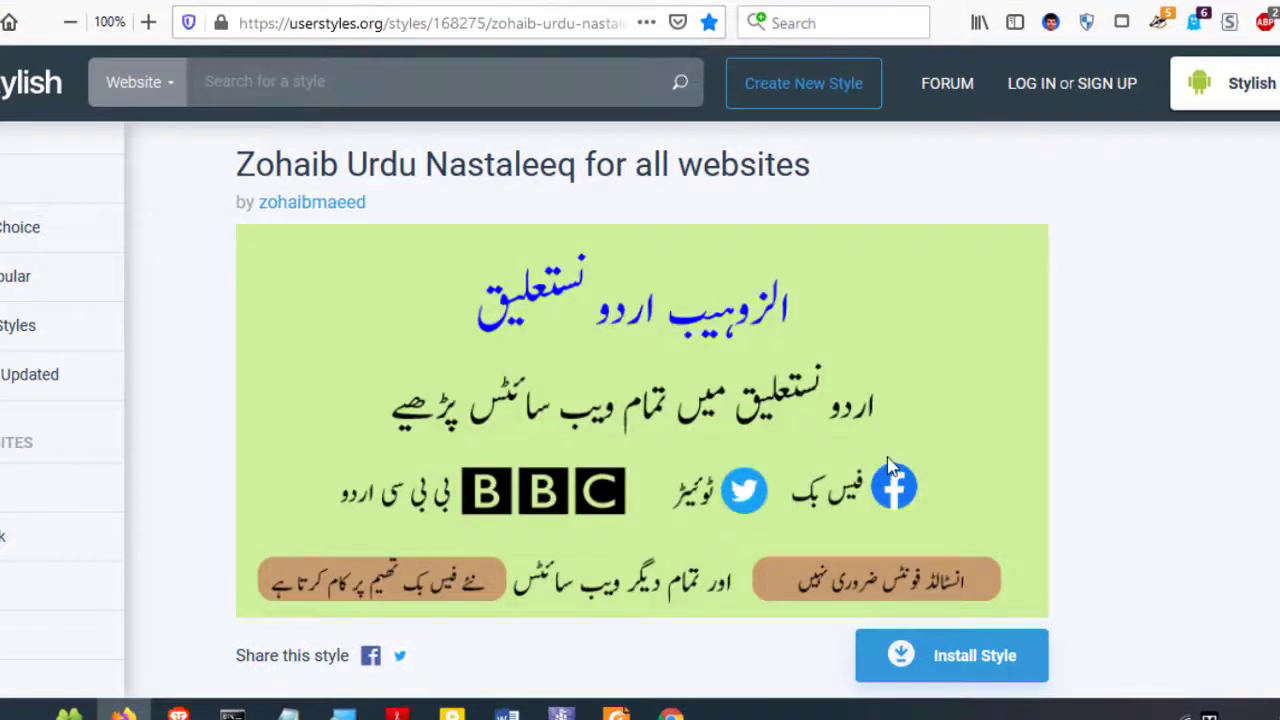
pyautogui.scroll(-2, 893, 465)
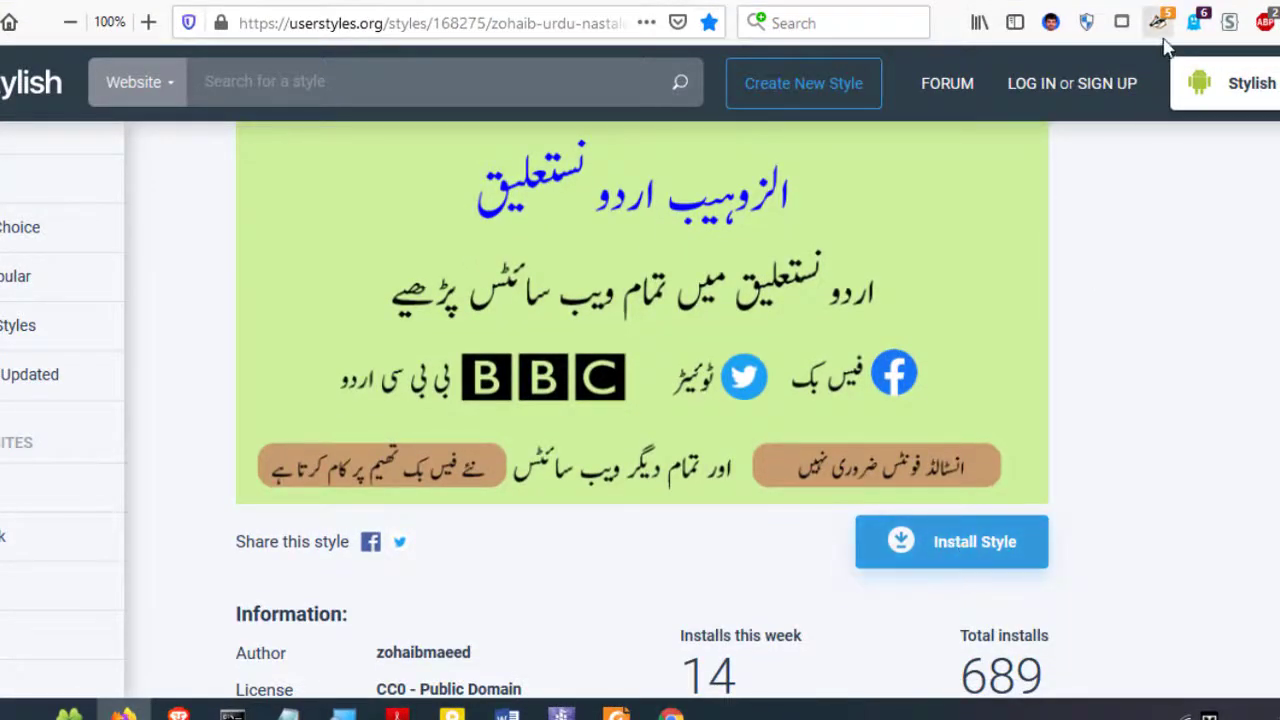
pyautogui.click(972, 556)
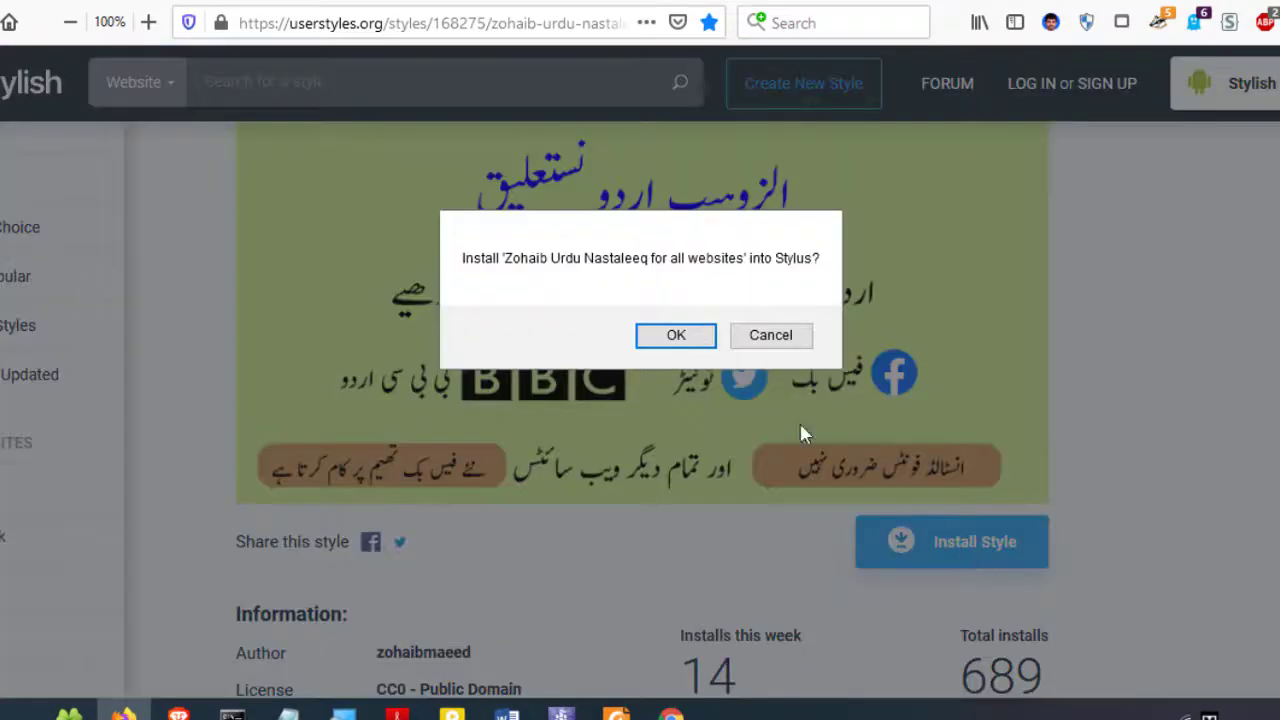
pyautogui.click(660, 334)
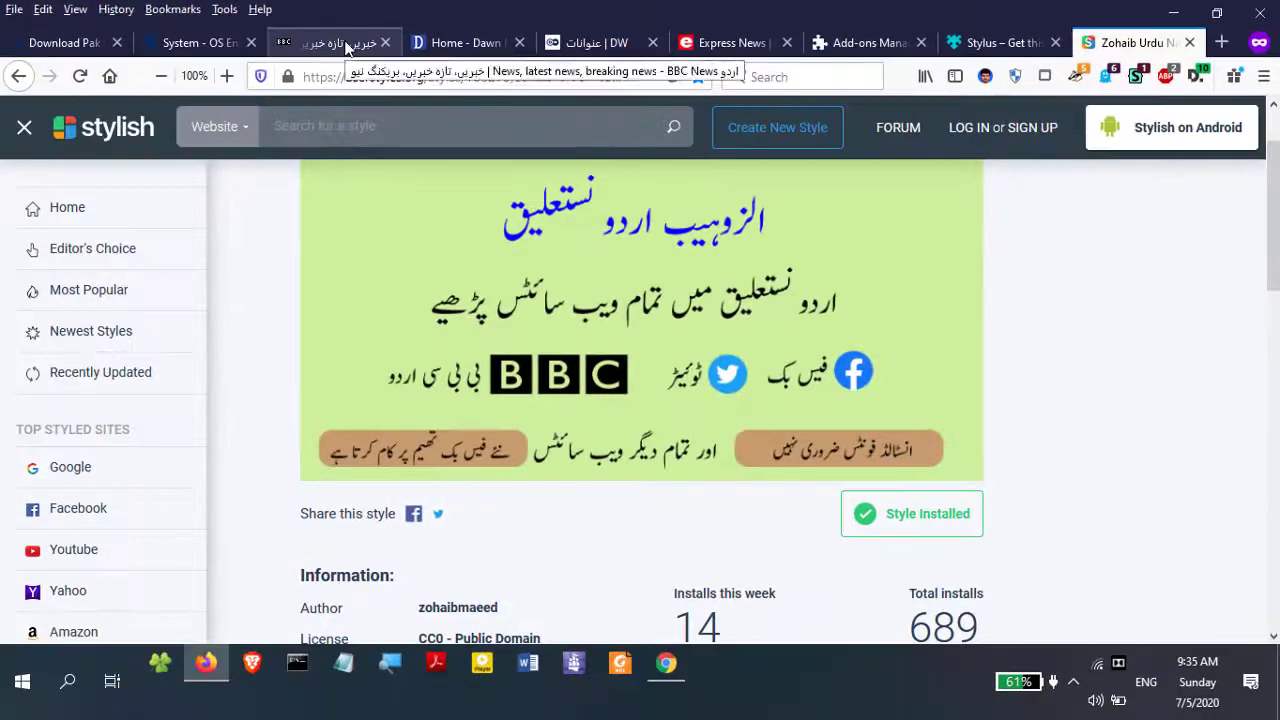
# Return to the BBC Urdu page, accept its privacy notice and examine how the headlines and text are rendered
pyautogui.click(345, 45)
pyautogui.scroll(10, 552, 297)
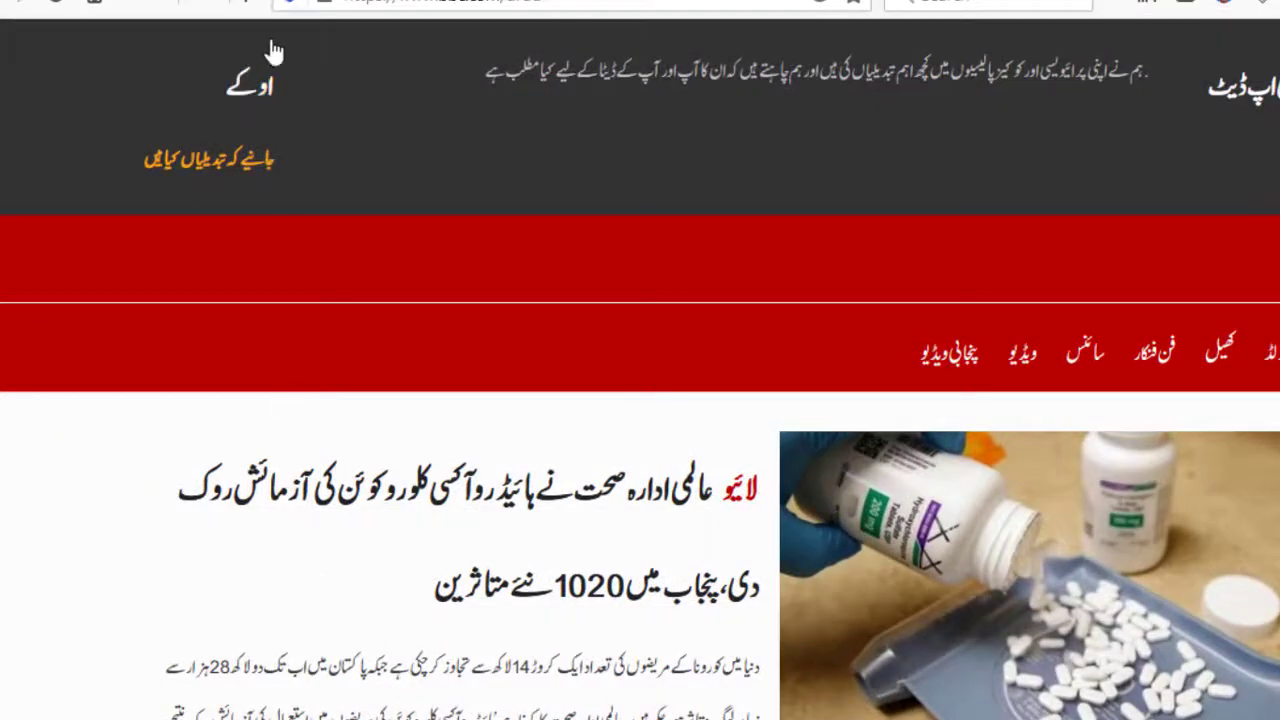
pyautogui.click(265, 82)
pyautogui.click(245, 88)
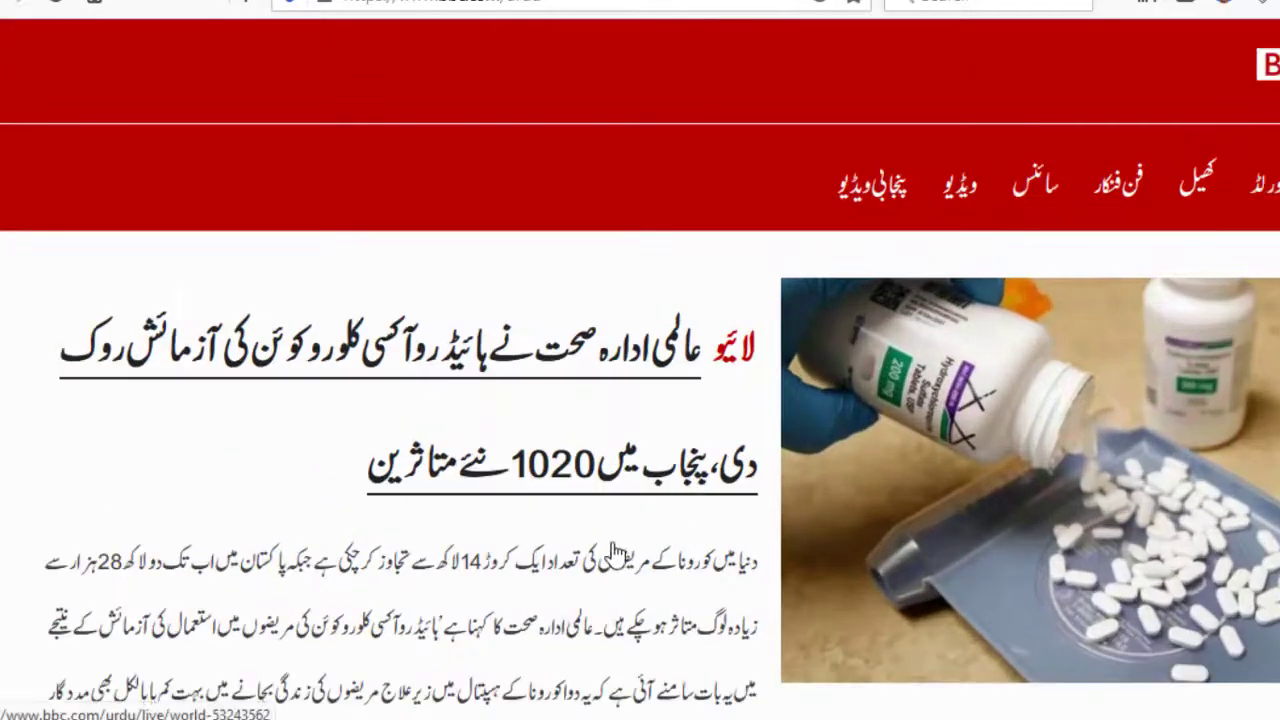
pyautogui.scroll(-5, 570, 485)
pyautogui.scroll(-5, 570, 485)
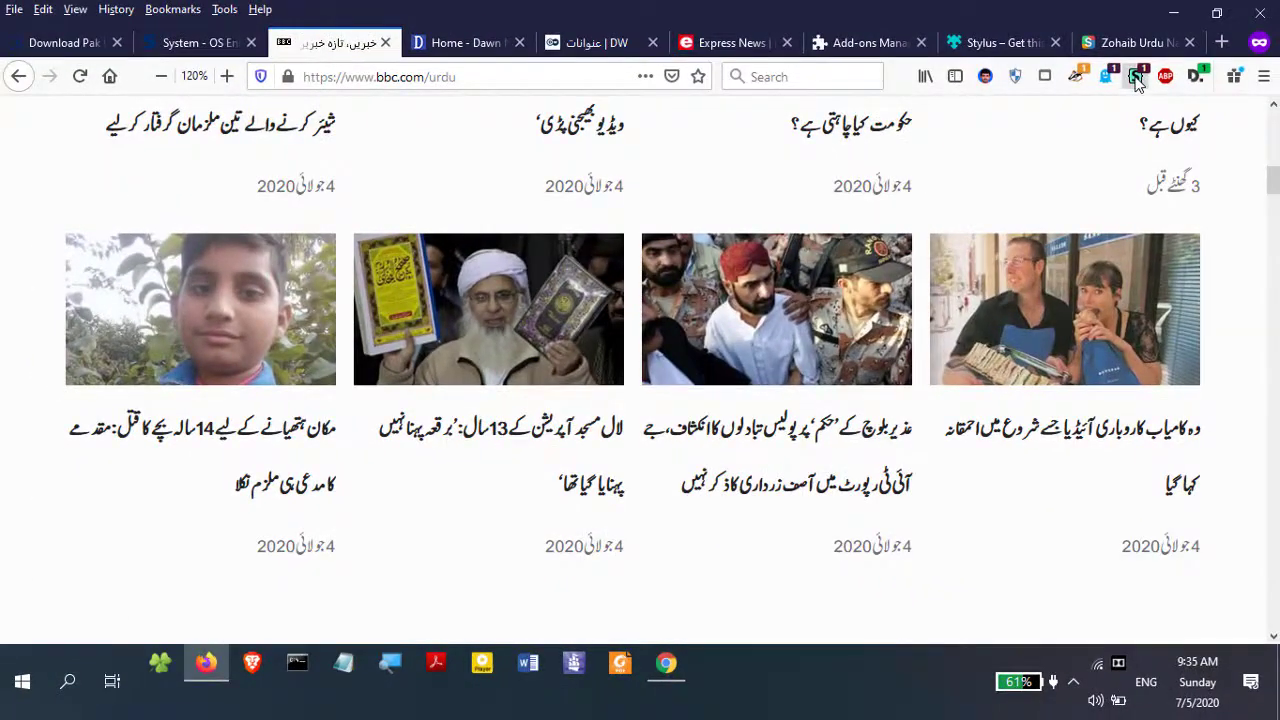
# Turn the Zohaib Urdu Nastaleeq style off in Stylus to compare the BBC Urdu page's fonts, and turn it back on
pyautogui.click(1135, 78)
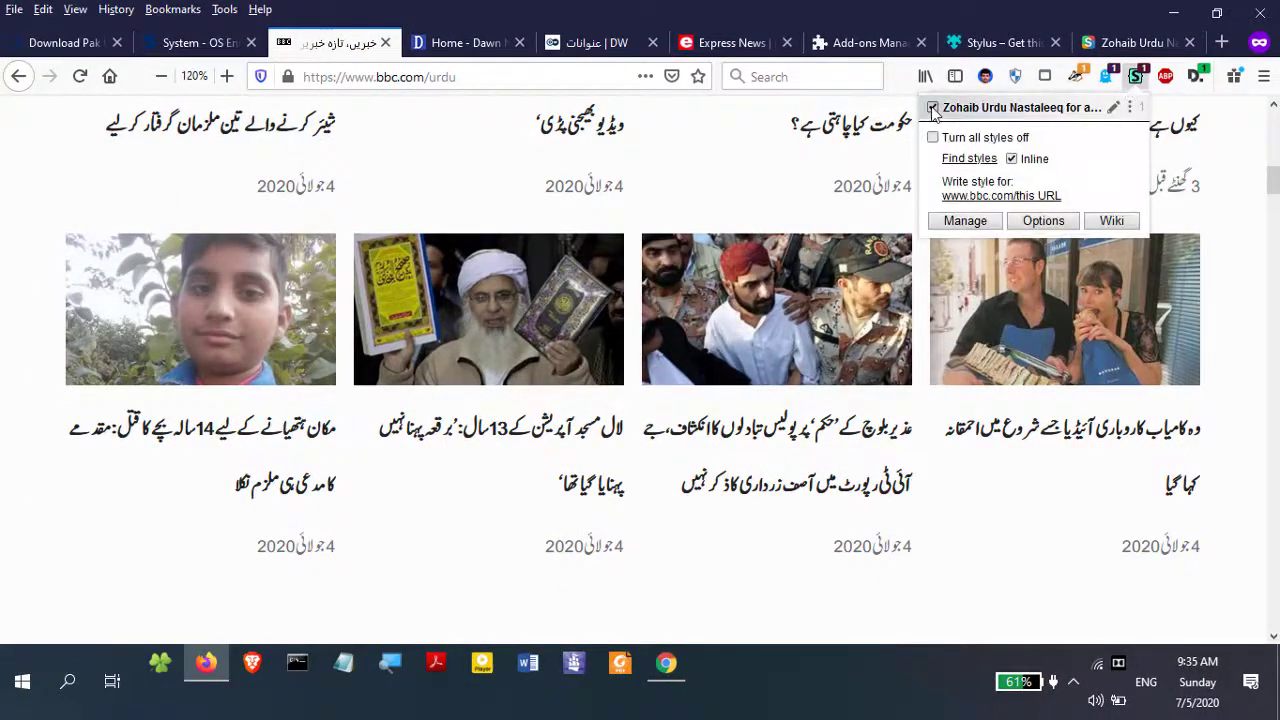
pyautogui.click(932, 108)
pyautogui.scroll(5, 393, 135)
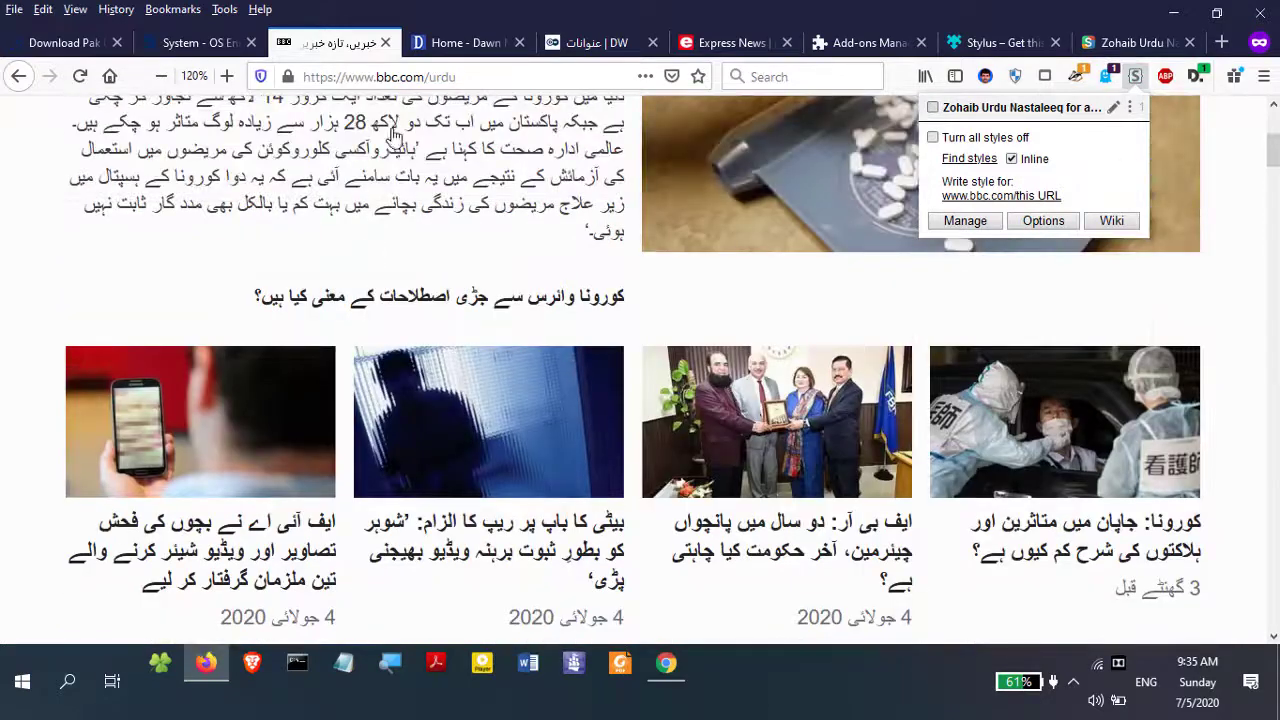
pyautogui.scroll(3, 458, 215)
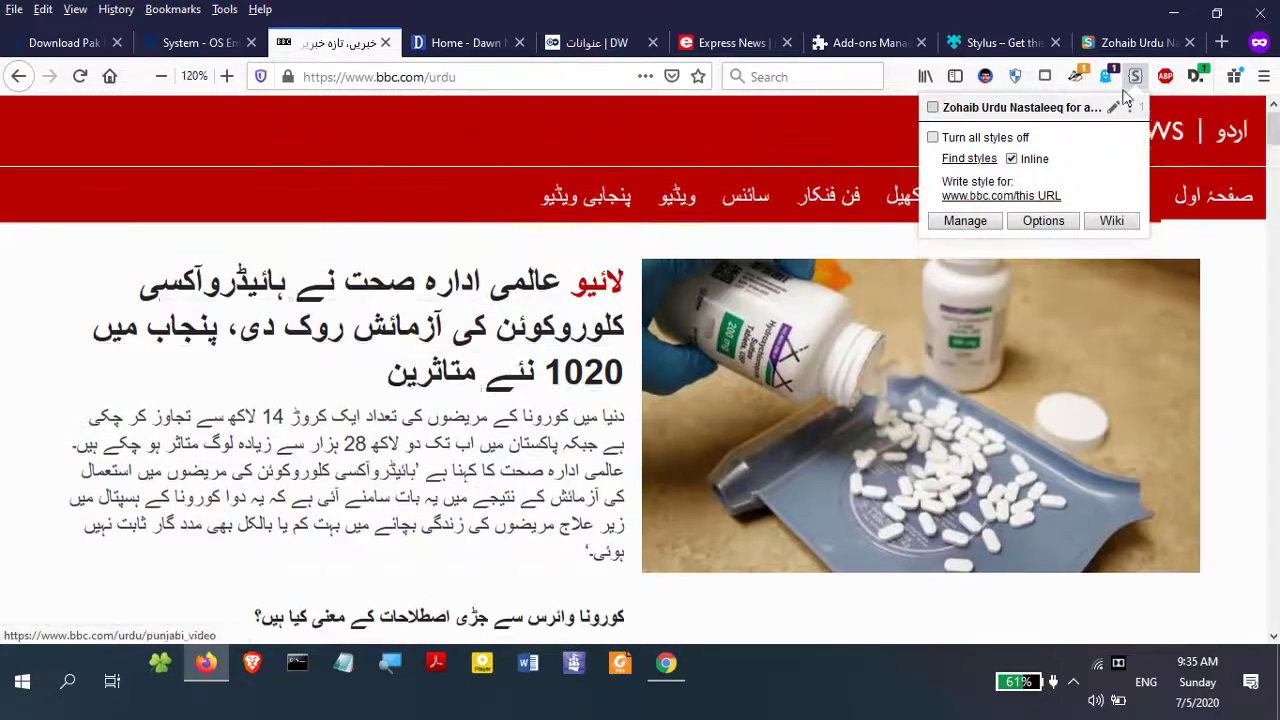
pyautogui.click(932, 108)
# Check the Urdu font in the lead BBC Urdu article and on the Dawn News and DW Urdu pages
pyautogui.click(503, 375)
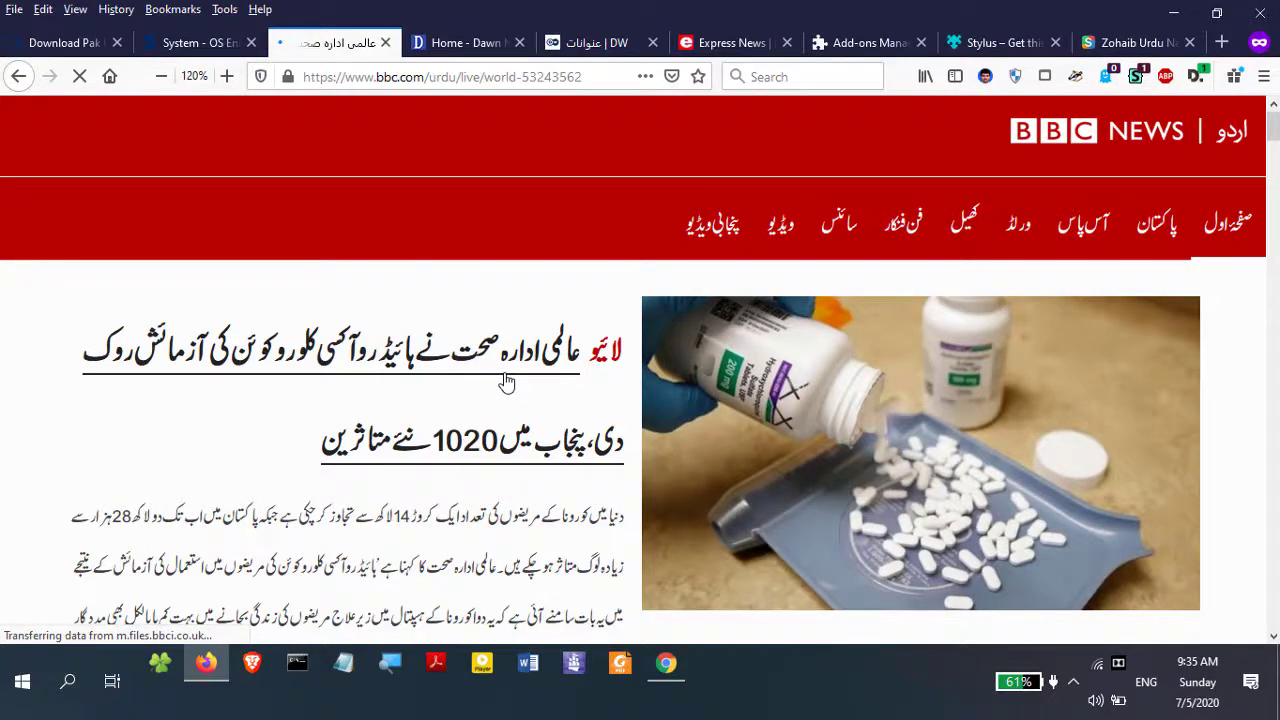
pyautogui.scroll(-10, 645, 384)
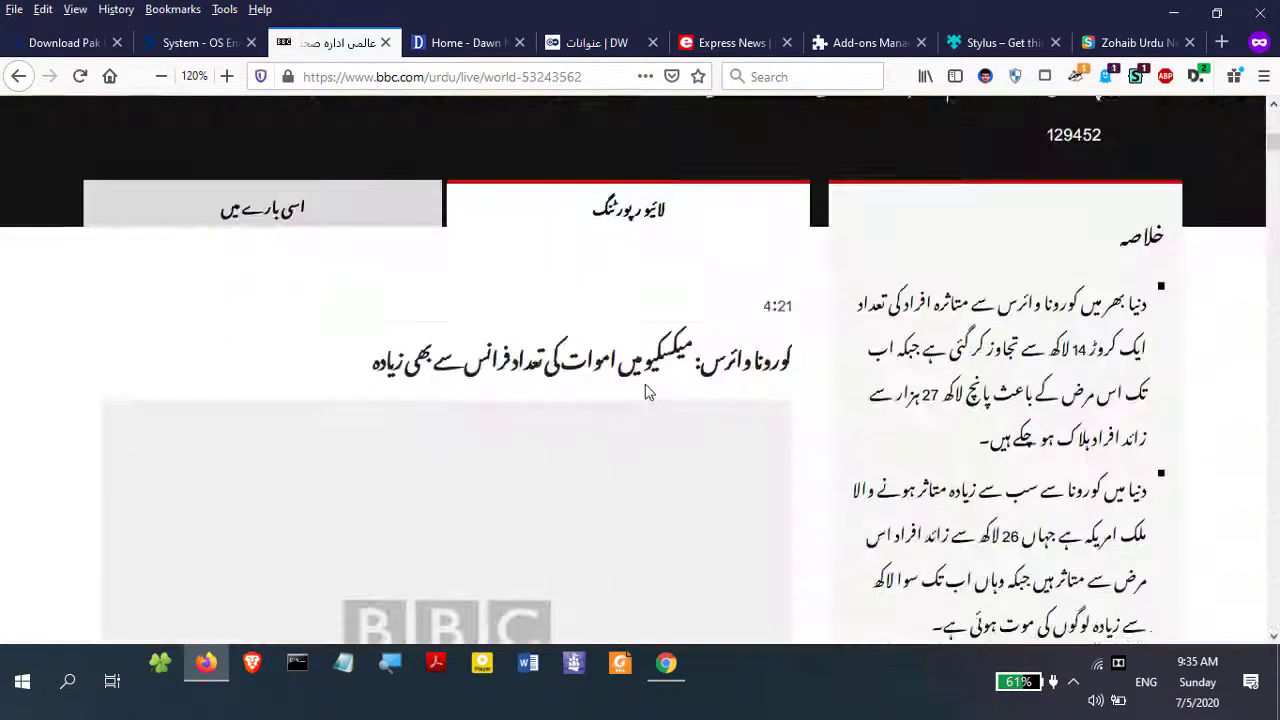
pyautogui.scroll(-10, 645, 391)
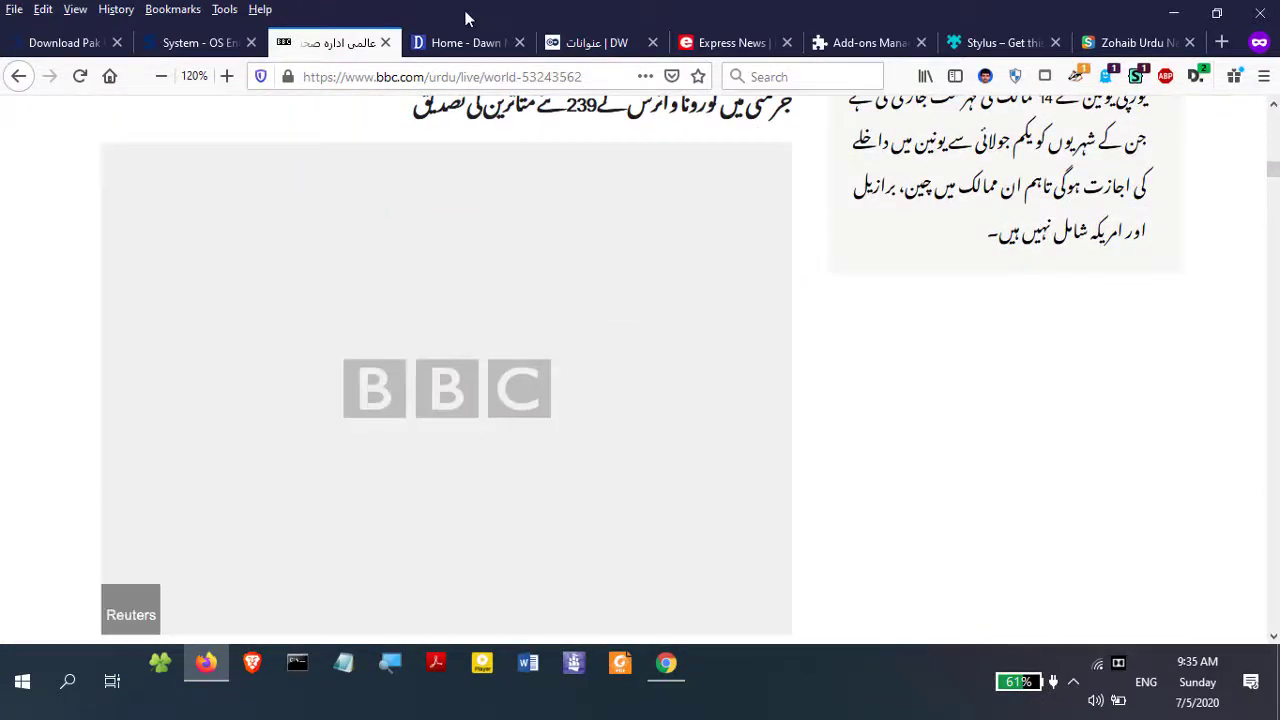
pyautogui.click(468, 45)
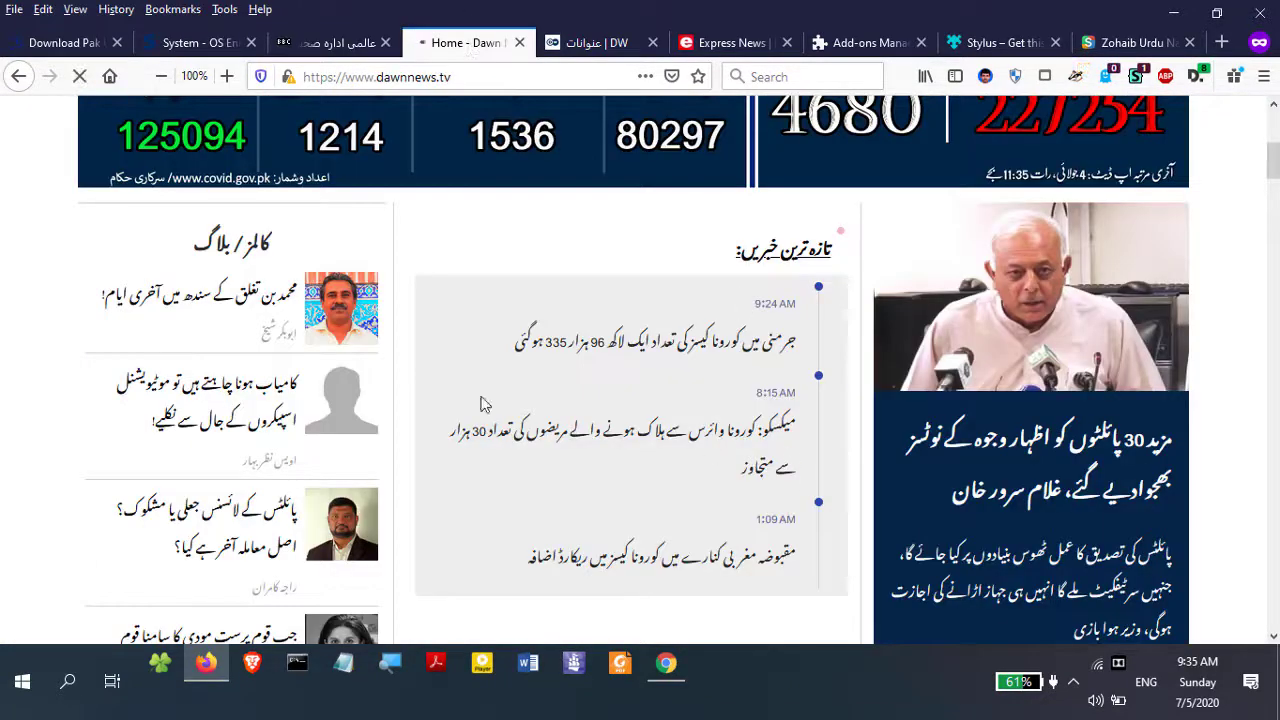
pyautogui.click(596, 42)
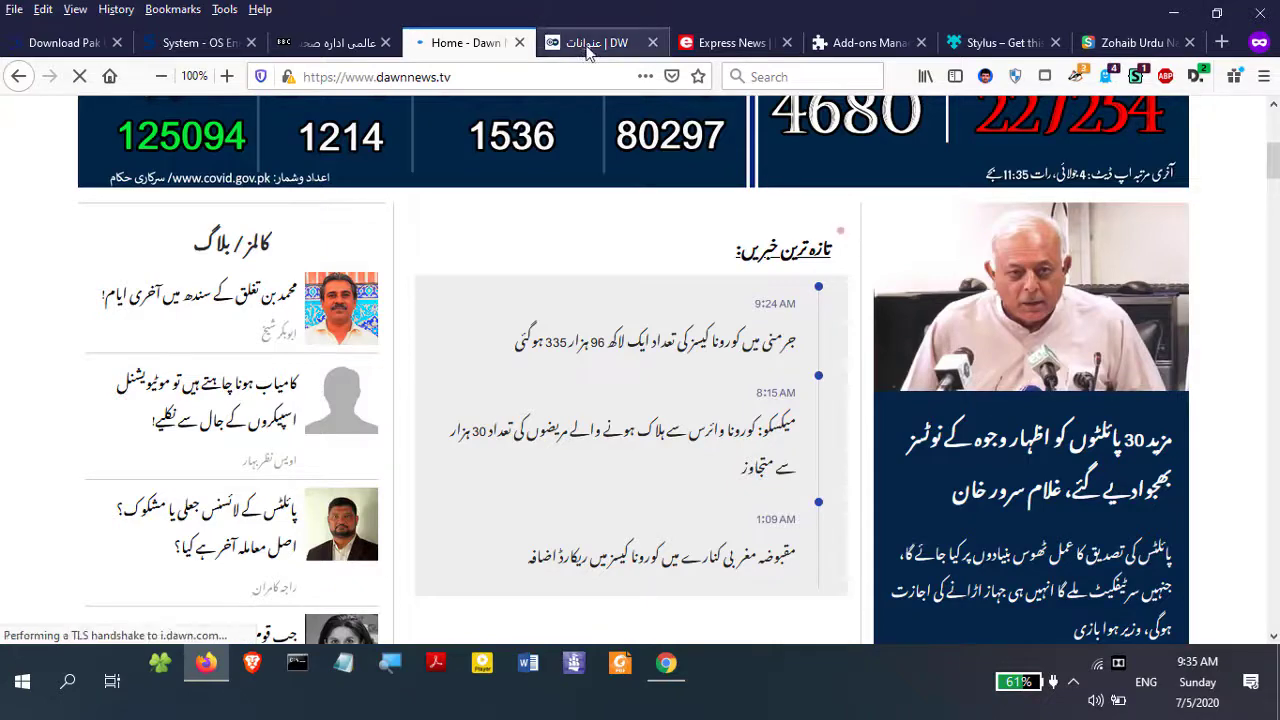
pyautogui.scroll(-8, 1125, 450)
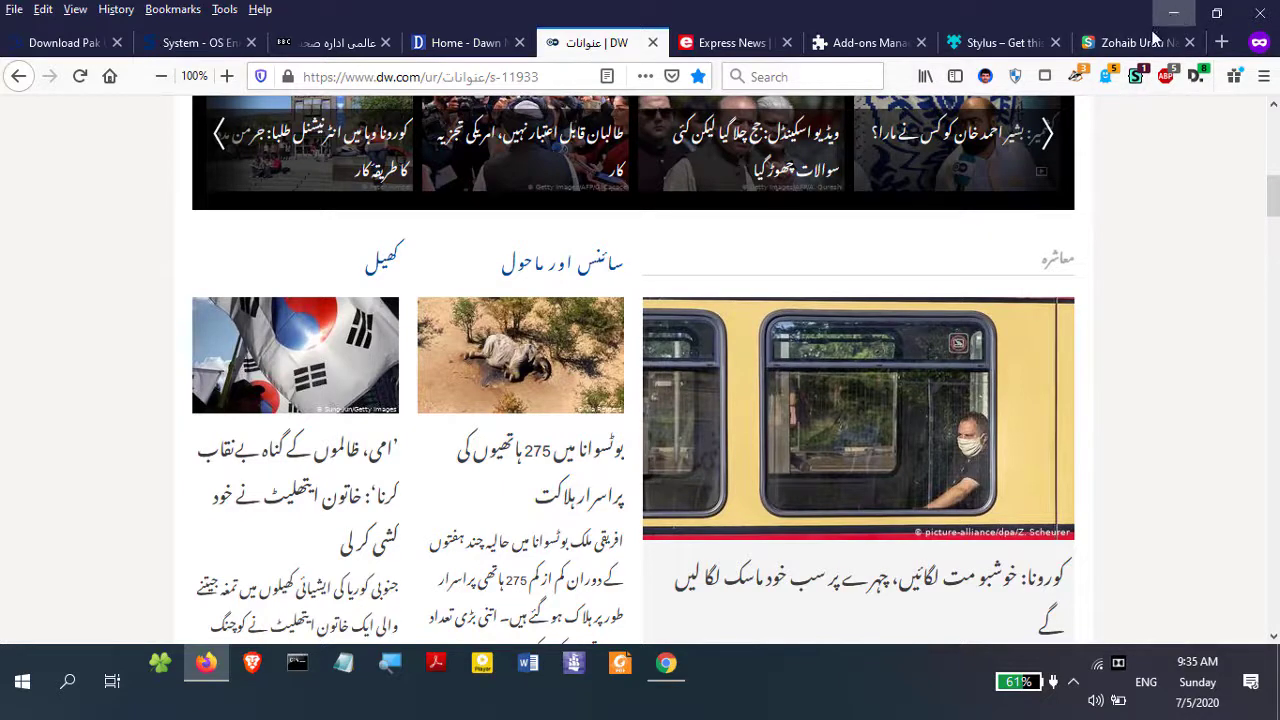
# Switch to Chrome, search the Chrome Web Store for "stylus" and add the Stylus extension
pyautogui.click(1135, 45)
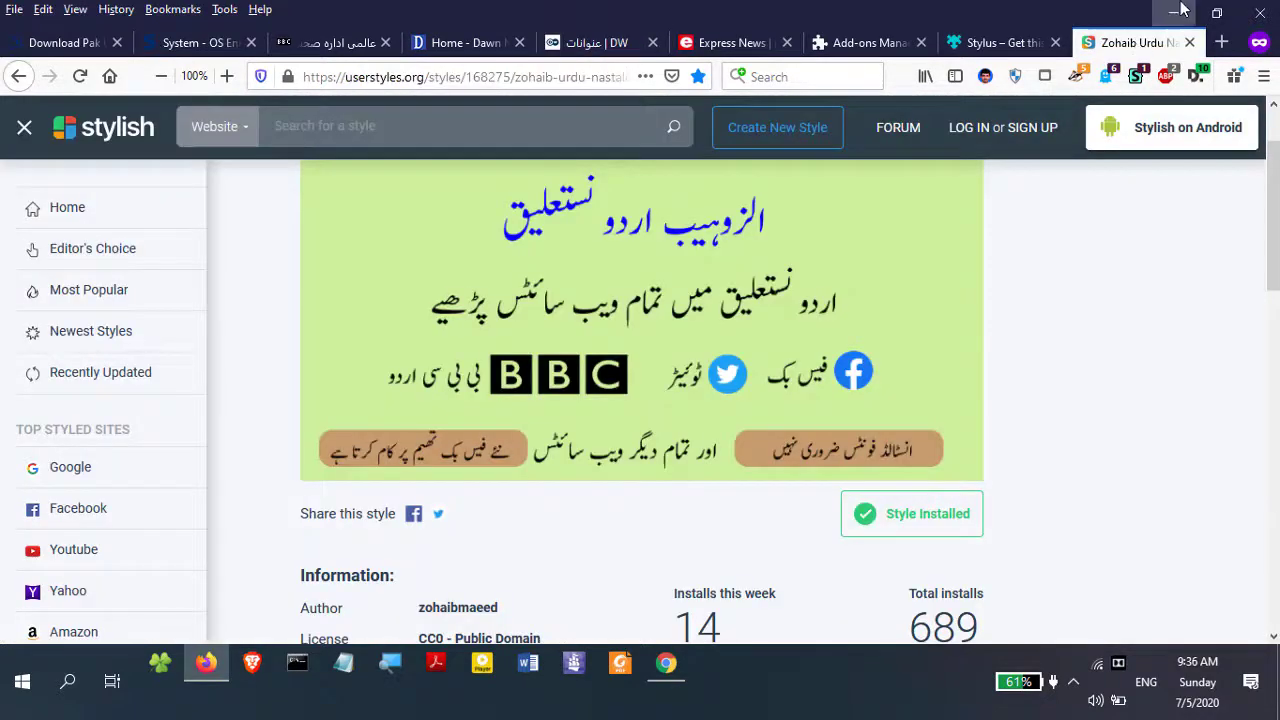
pyautogui.click(1174, 12)
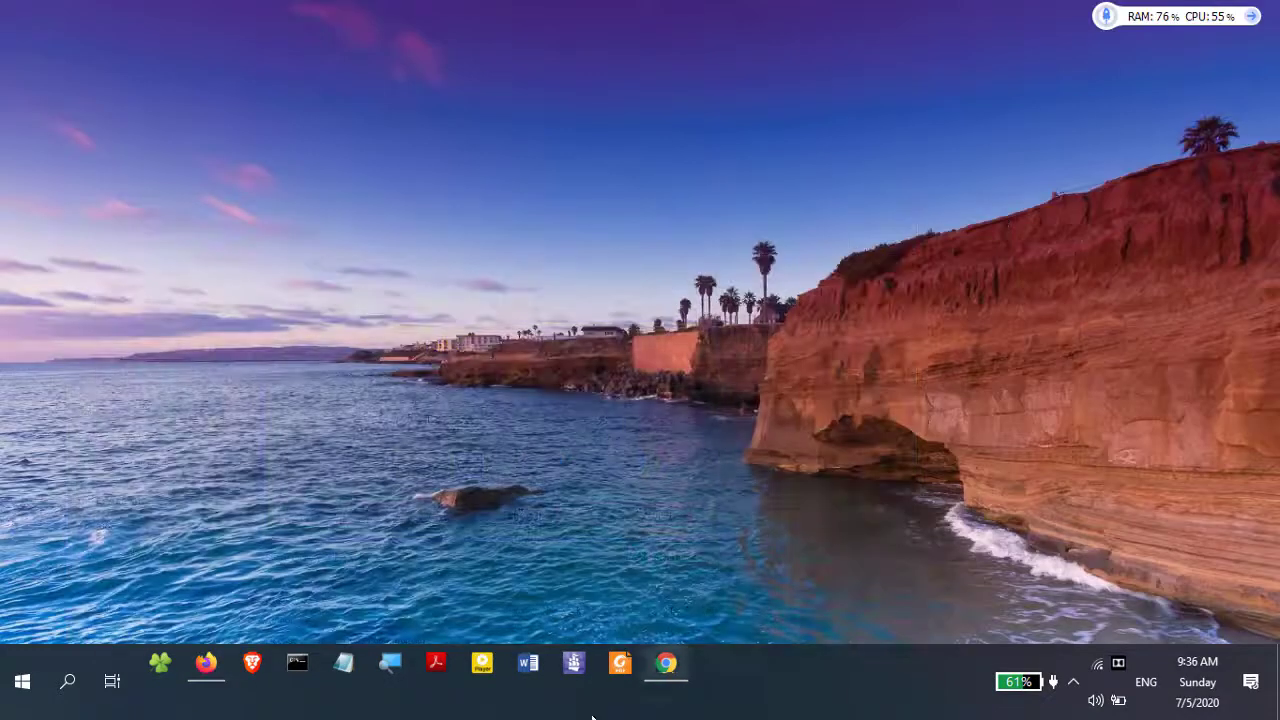
pyautogui.click(666, 663)
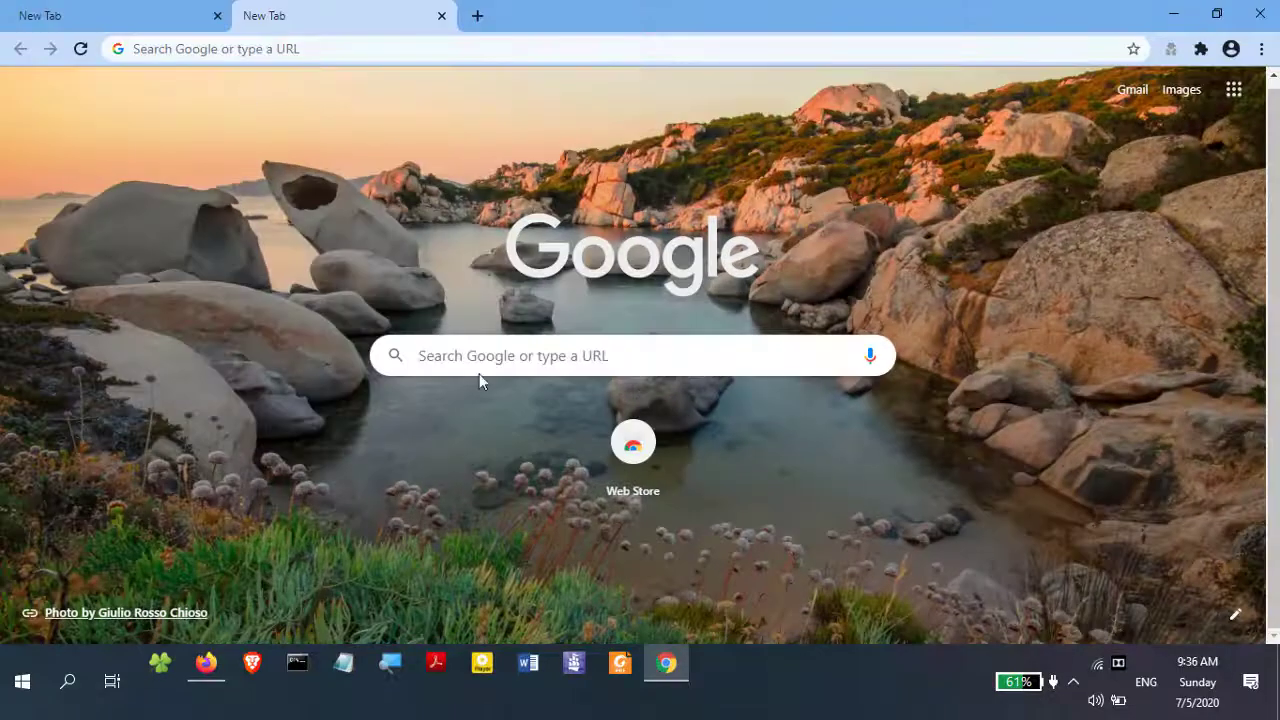
pyautogui.click(638, 450)
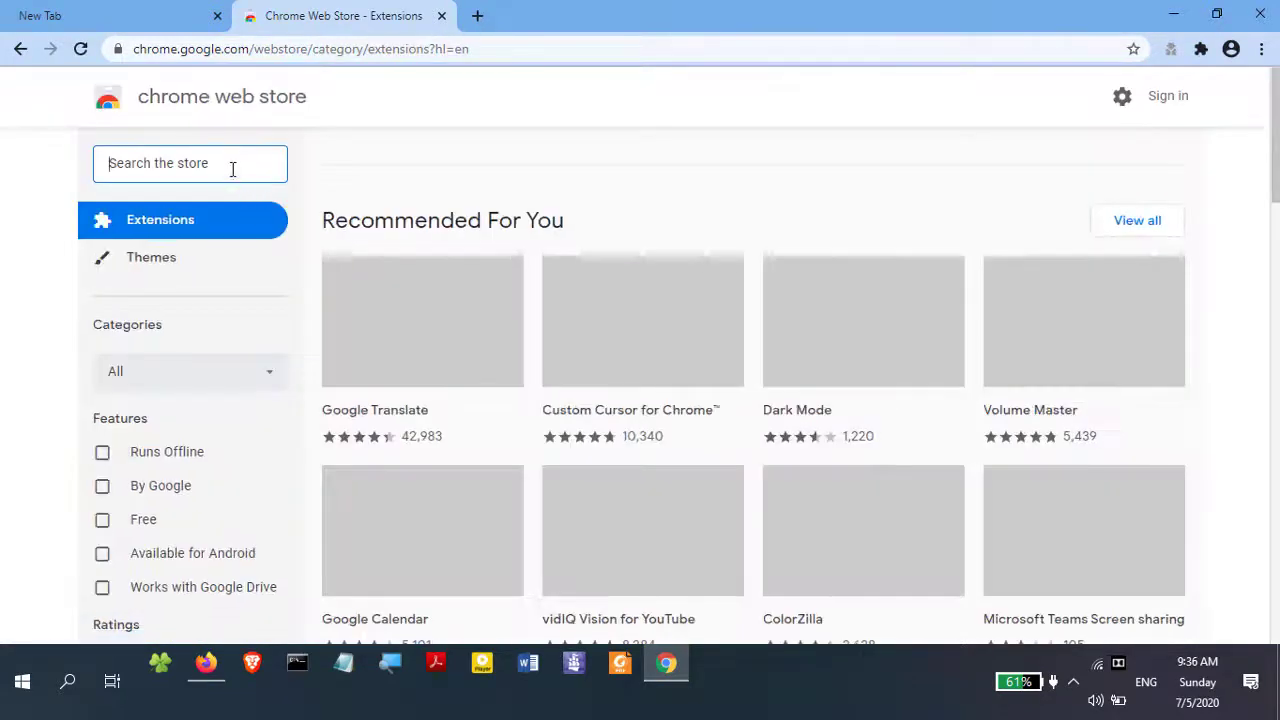
pyautogui.write('stylus')
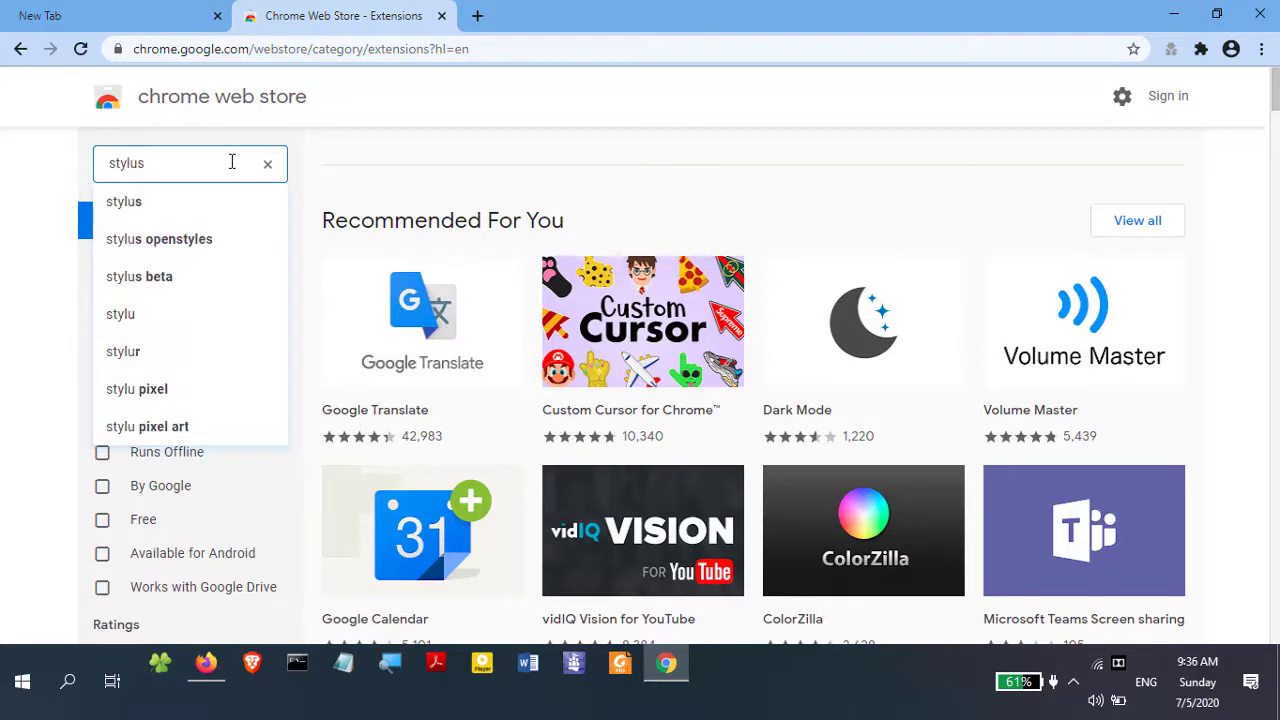
pyautogui.press('Return')
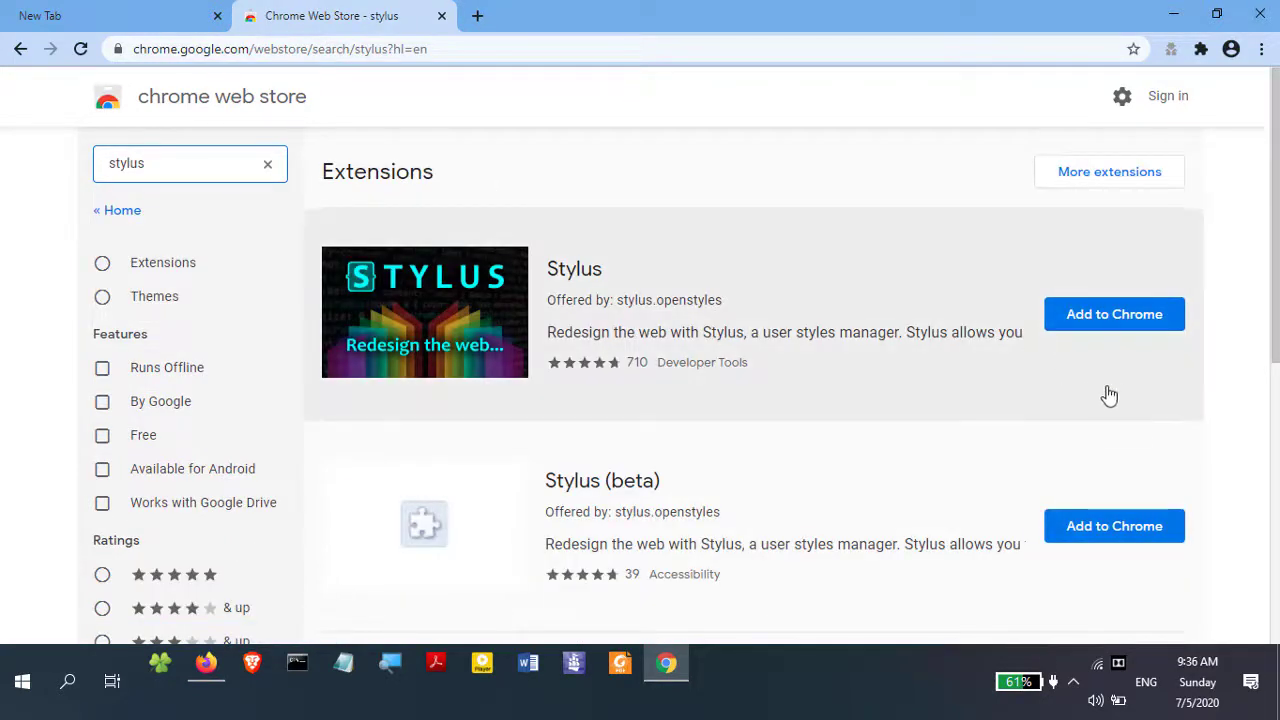
pyautogui.click(1110, 318)
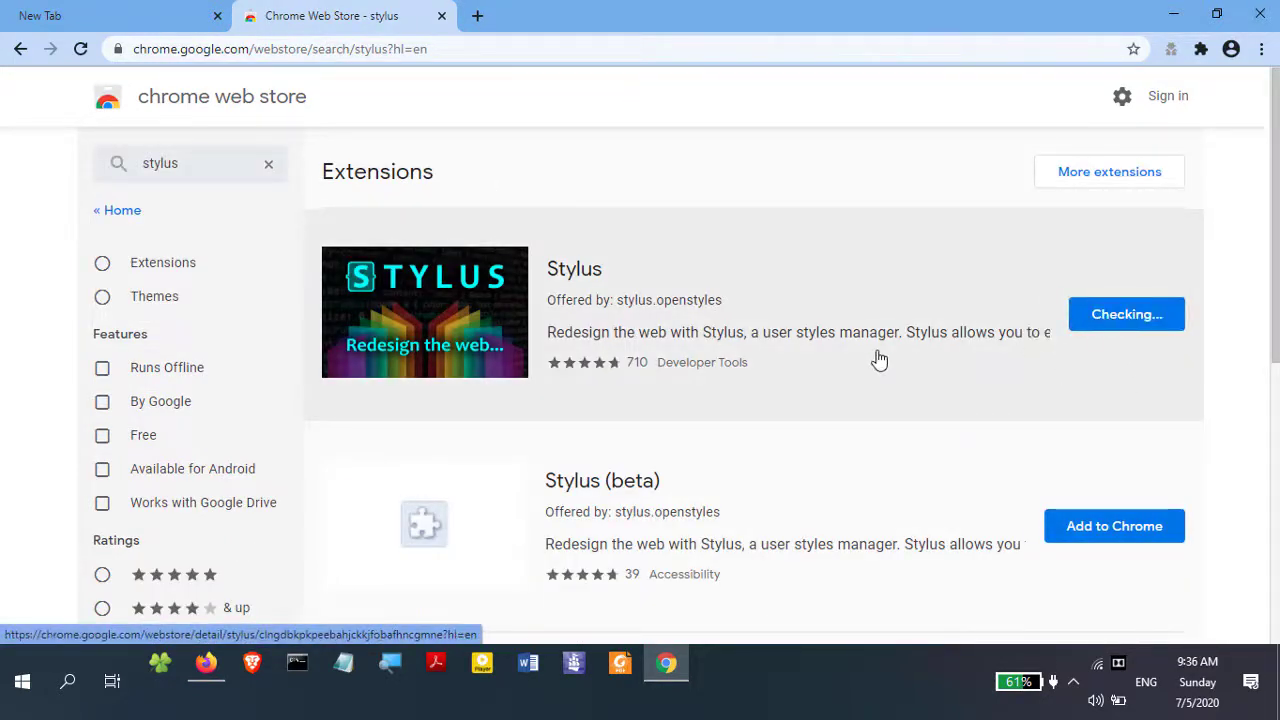
pyautogui.click(688, 214)
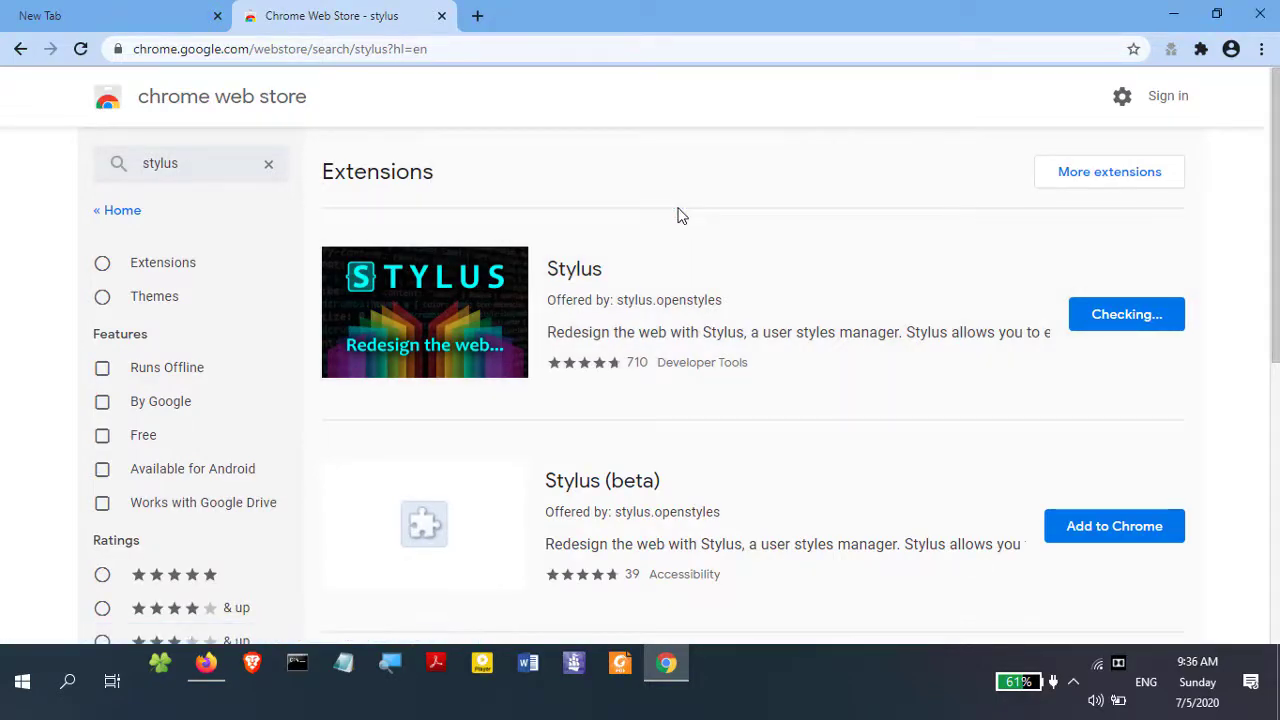
# Switch to Firefox, copy the address of the Zohaib Urdu Nastaleeq style page and return to Chrome
pyautogui.click(206, 663)
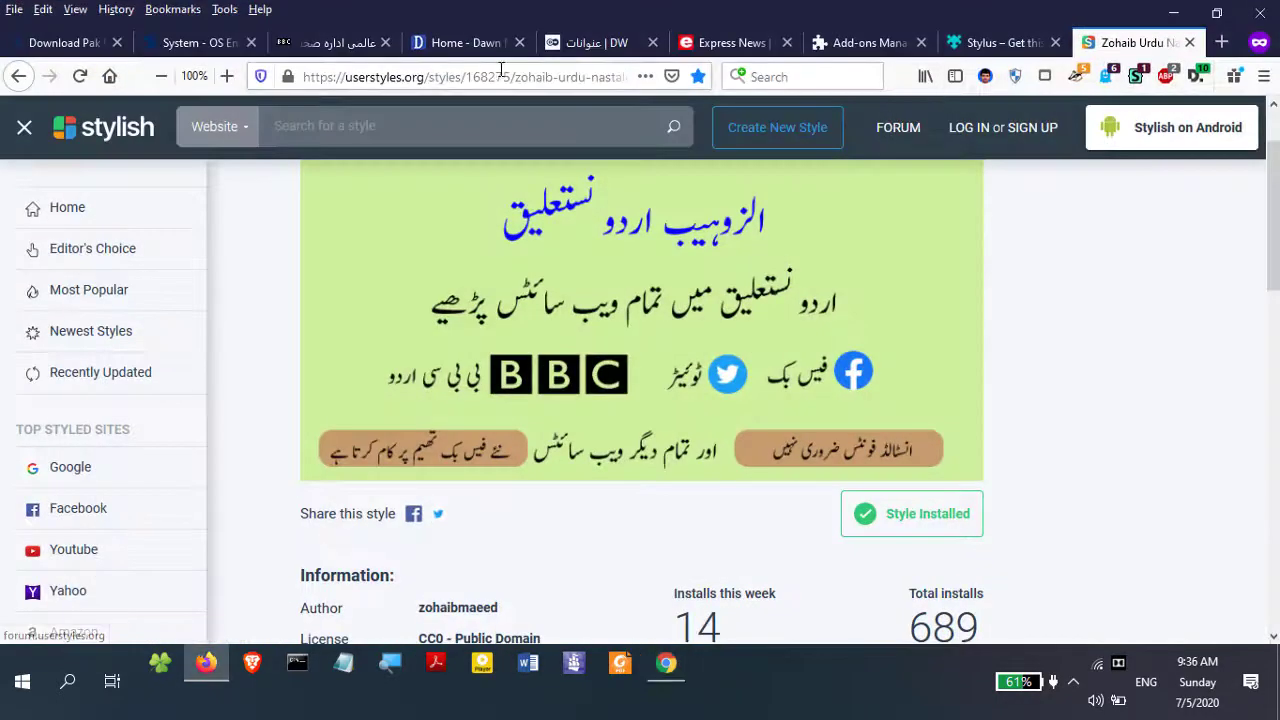
pyautogui.click(470, 77)
pyautogui.rightClick(470, 77)
pyautogui.click(514, 132)
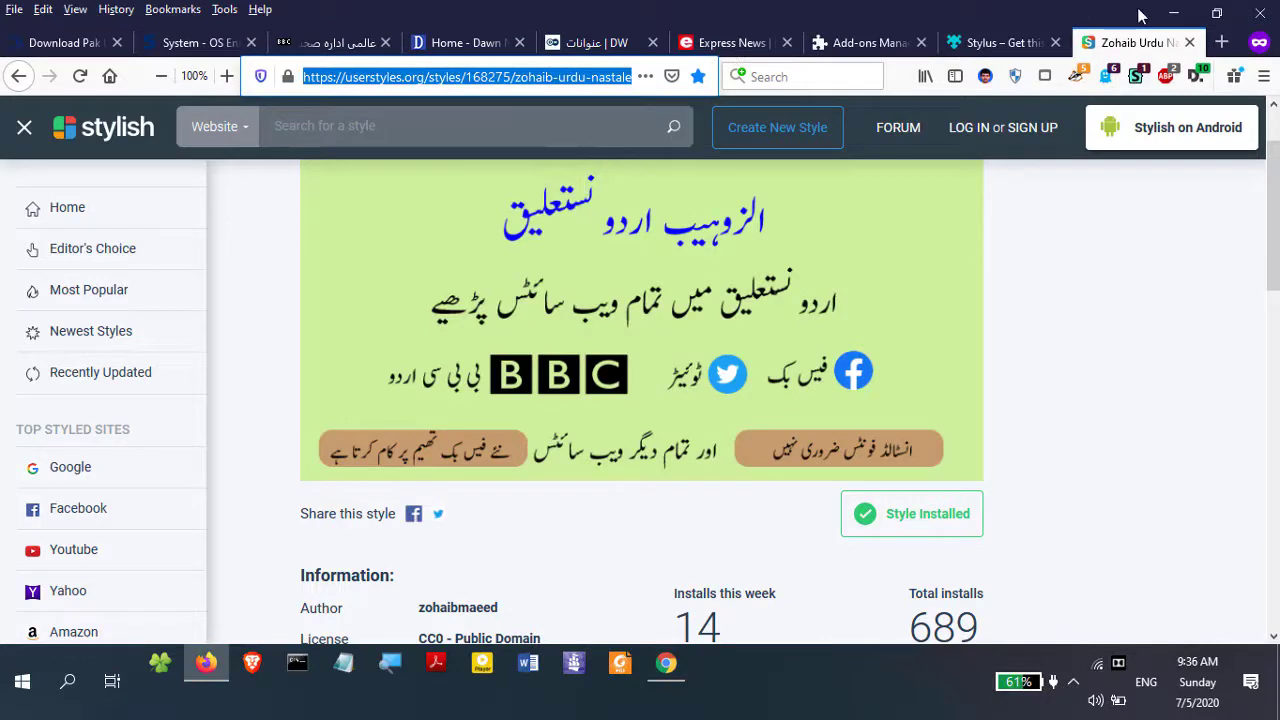
pyautogui.click(1170, 14)
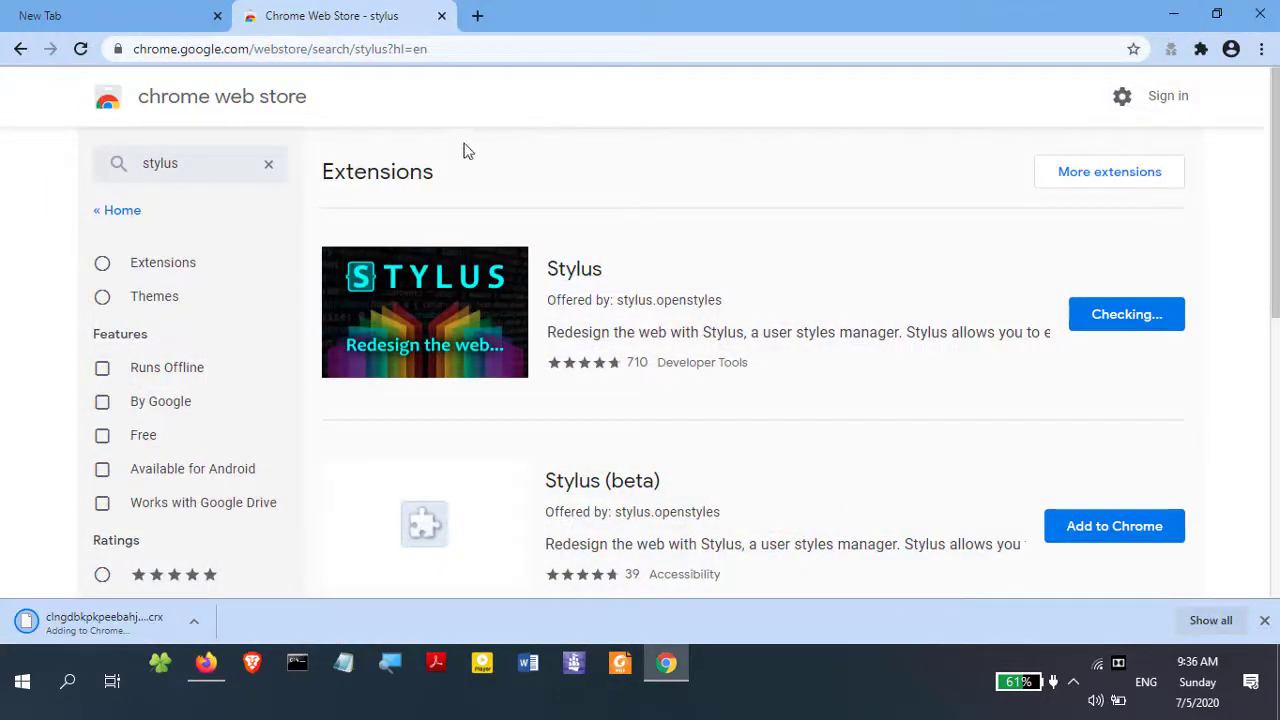
# Open the copied style page address in a new Chrome tab and dismiss the Stylus installation notice
pyautogui.click(477, 16)
pyautogui.rightClick(477, 48)
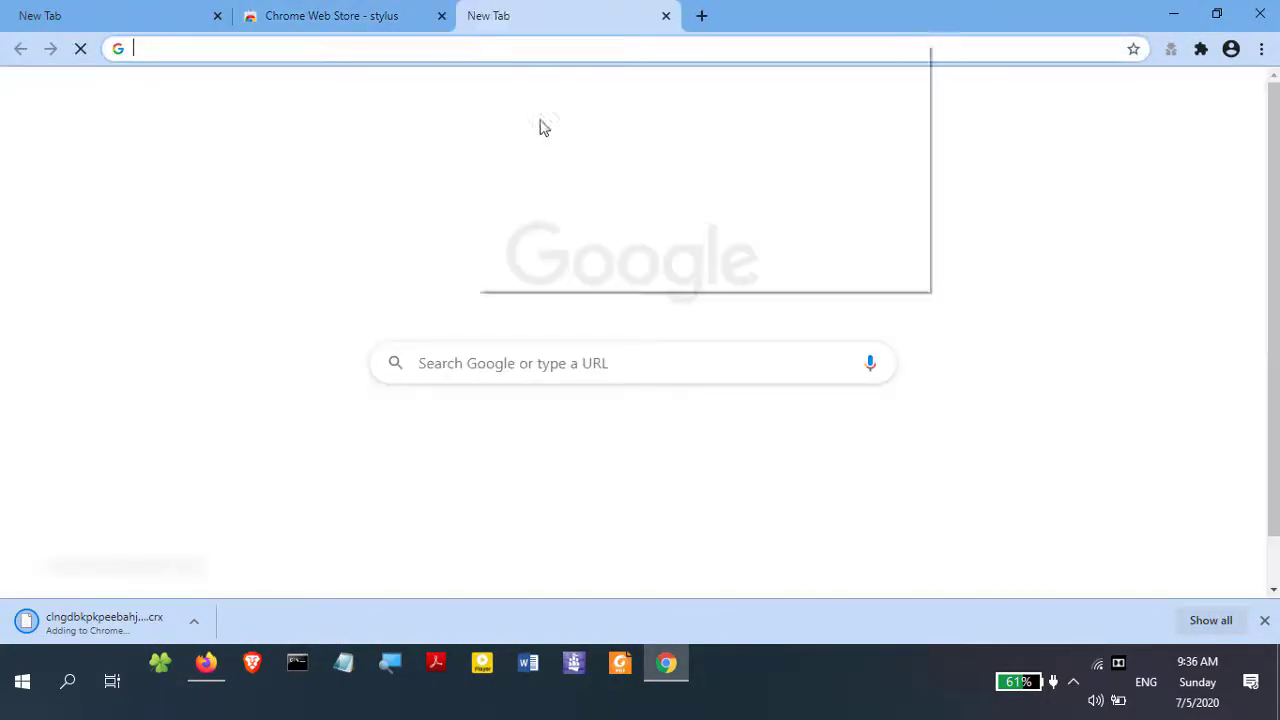
pyautogui.click(558, 188)
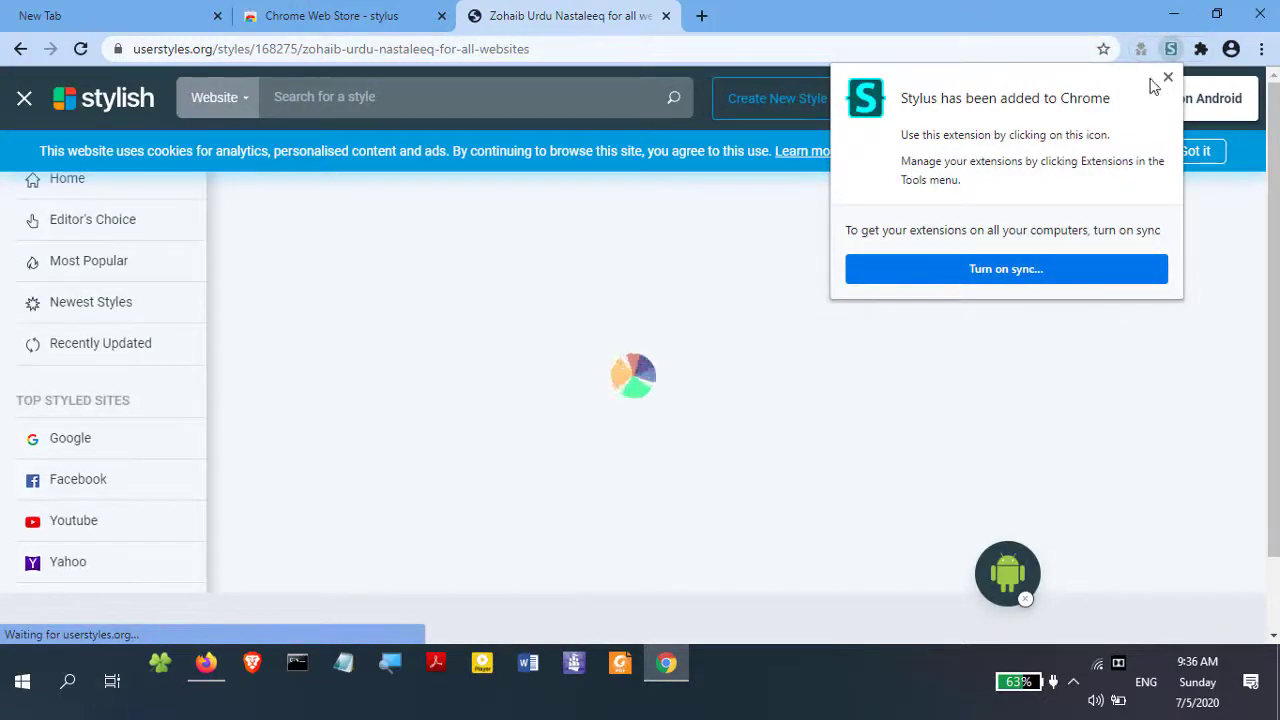
pyautogui.click(1167, 78)
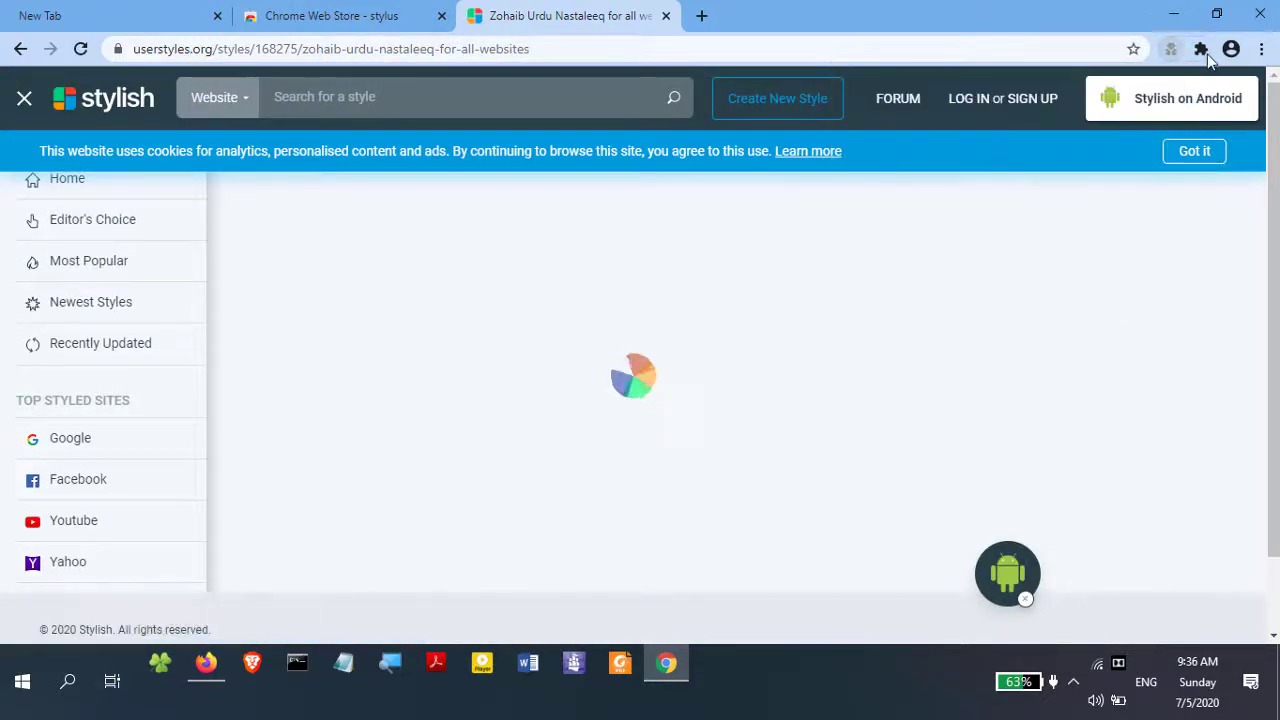
# Pin the Stylus extension so that it stays visible in Chrome
pyautogui.click(1202, 50)
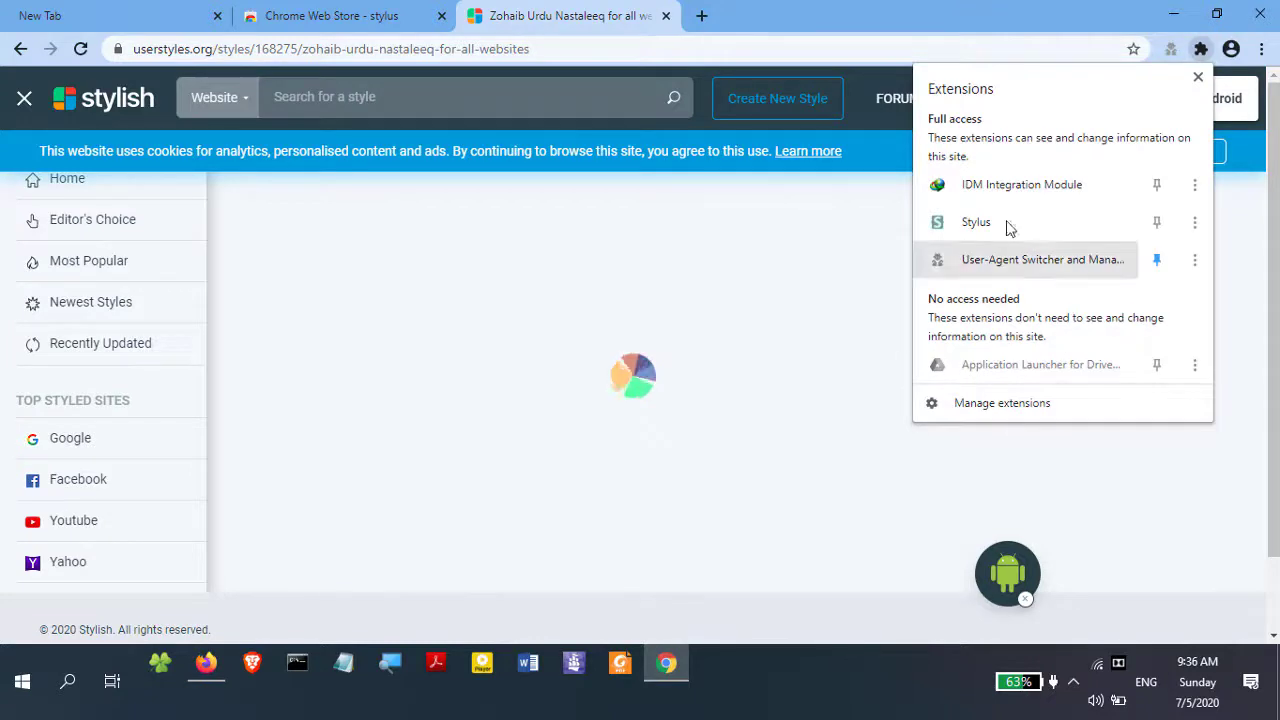
pyautogui.click(1157, 222)
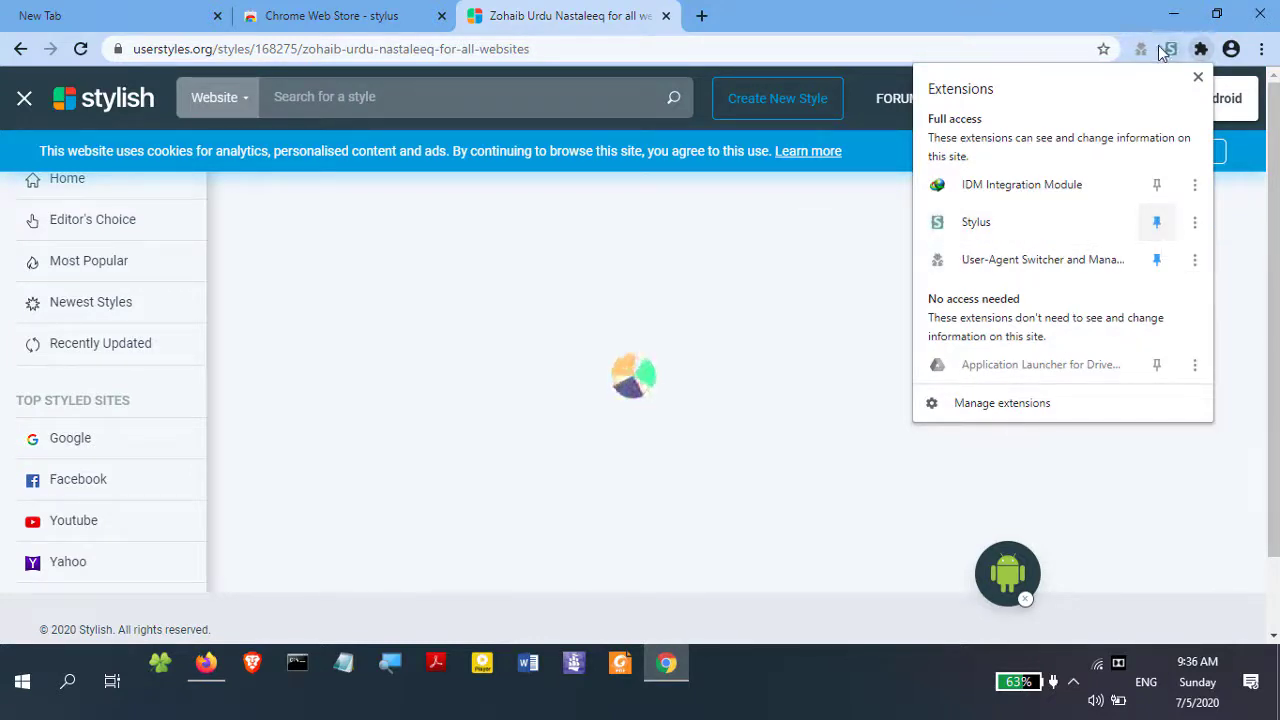
pyautogui.click(876, 8)
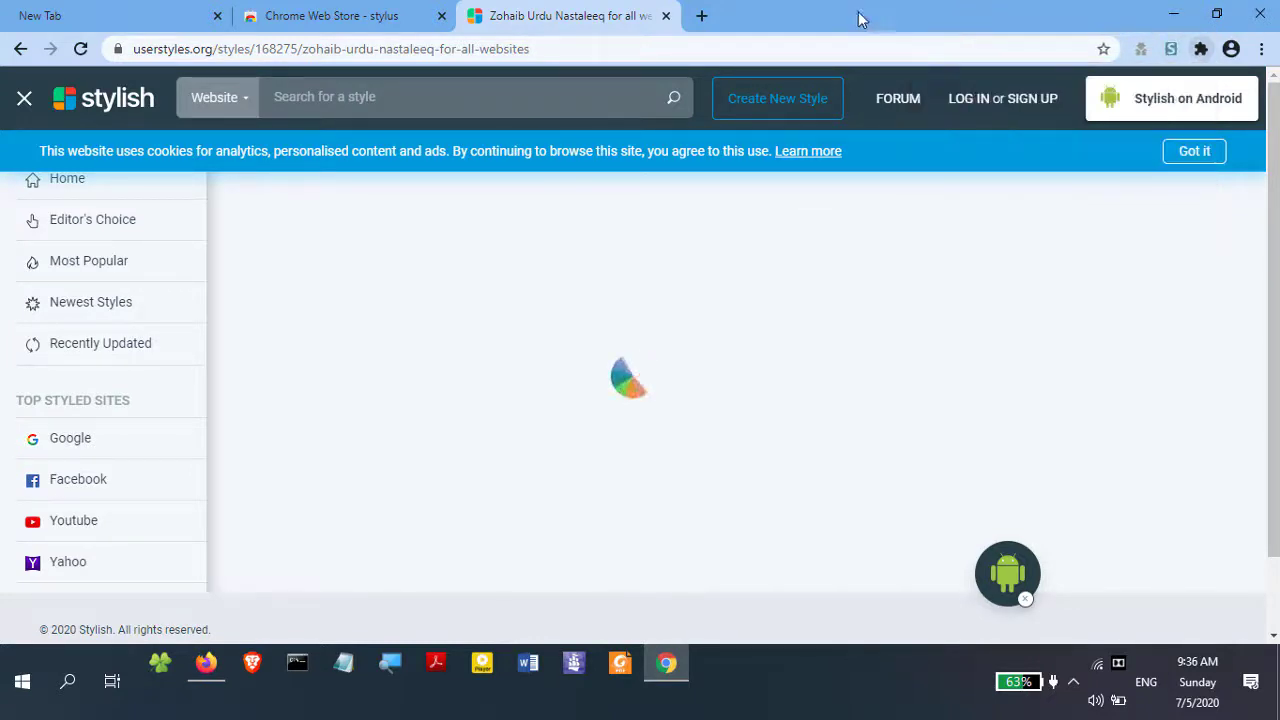
# Dismiss the Android badge on the style page and install "Zohaib Urdu Nastaleeq for all websites" into Stylus
pyautogui.click(1025, 602)
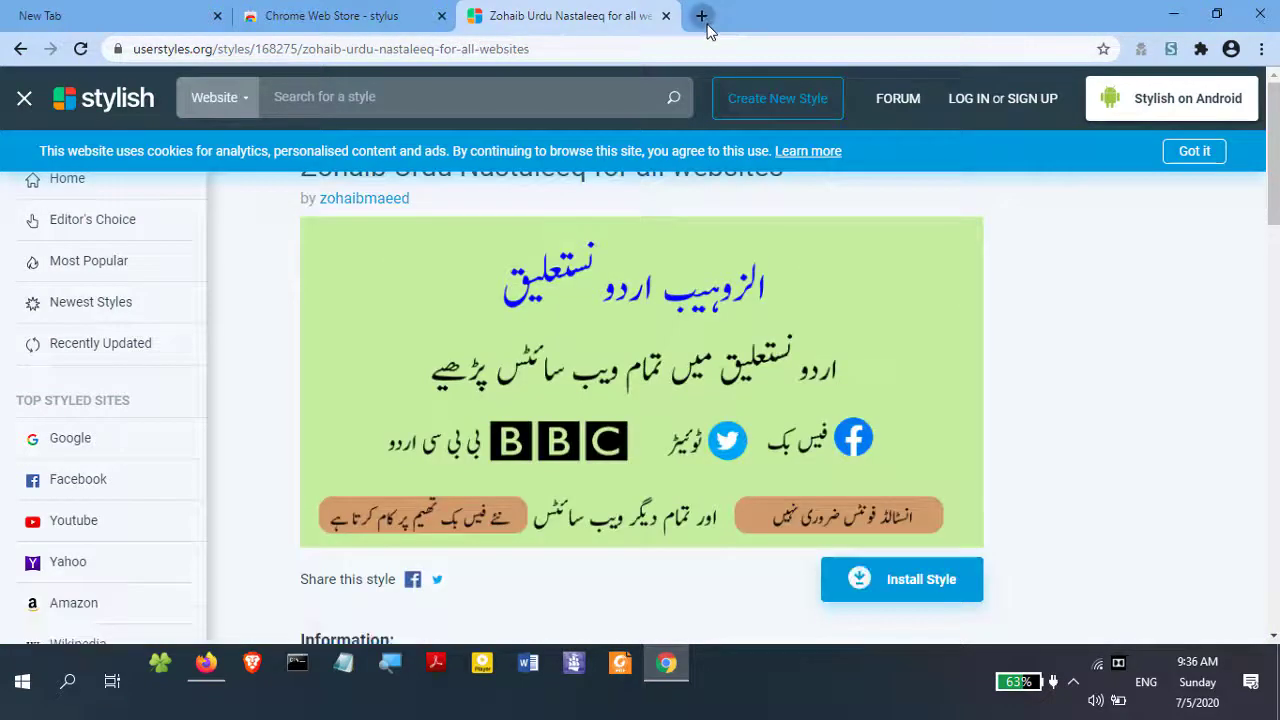
pyautogui.click(702, 16)
pyautogui.click(545, 14)
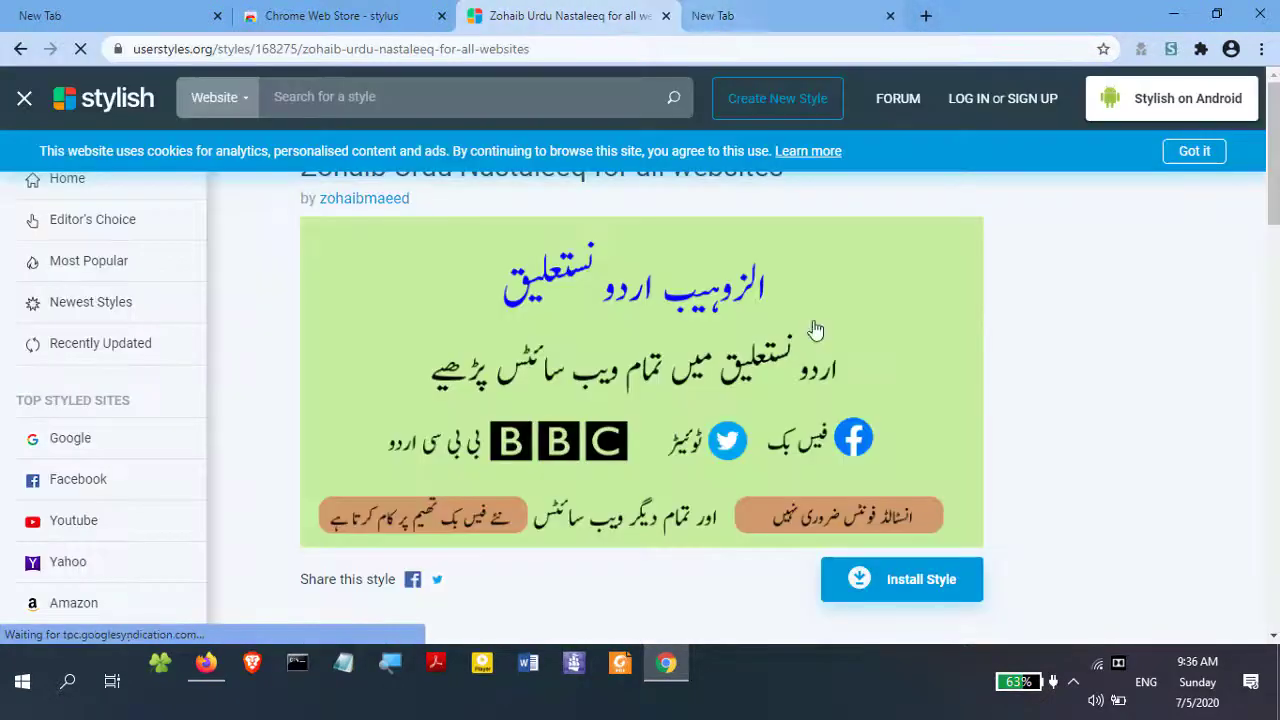
pyautogui.click(940, 590)
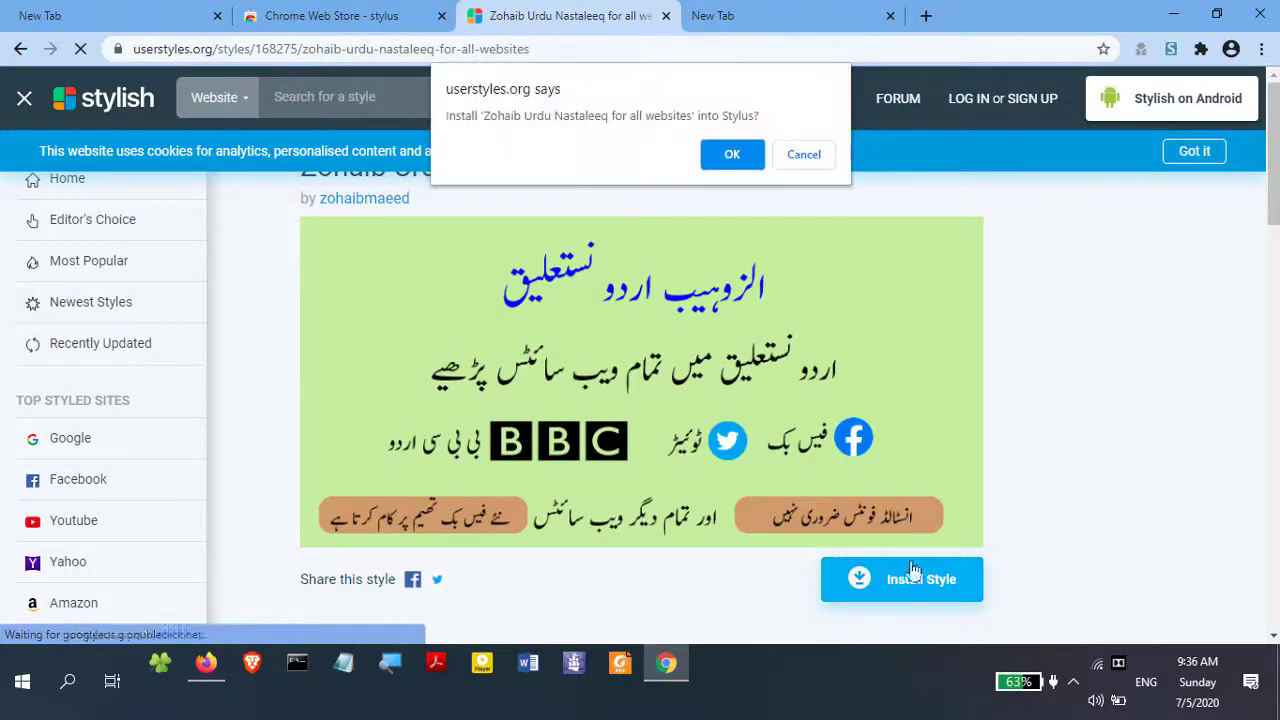
pyautogui.click(730, 155)
# Open bbc.com/urdu in the new tab, dismiss the translation offer and check the Urdu font down the page
pyautogui.click(718, 16)
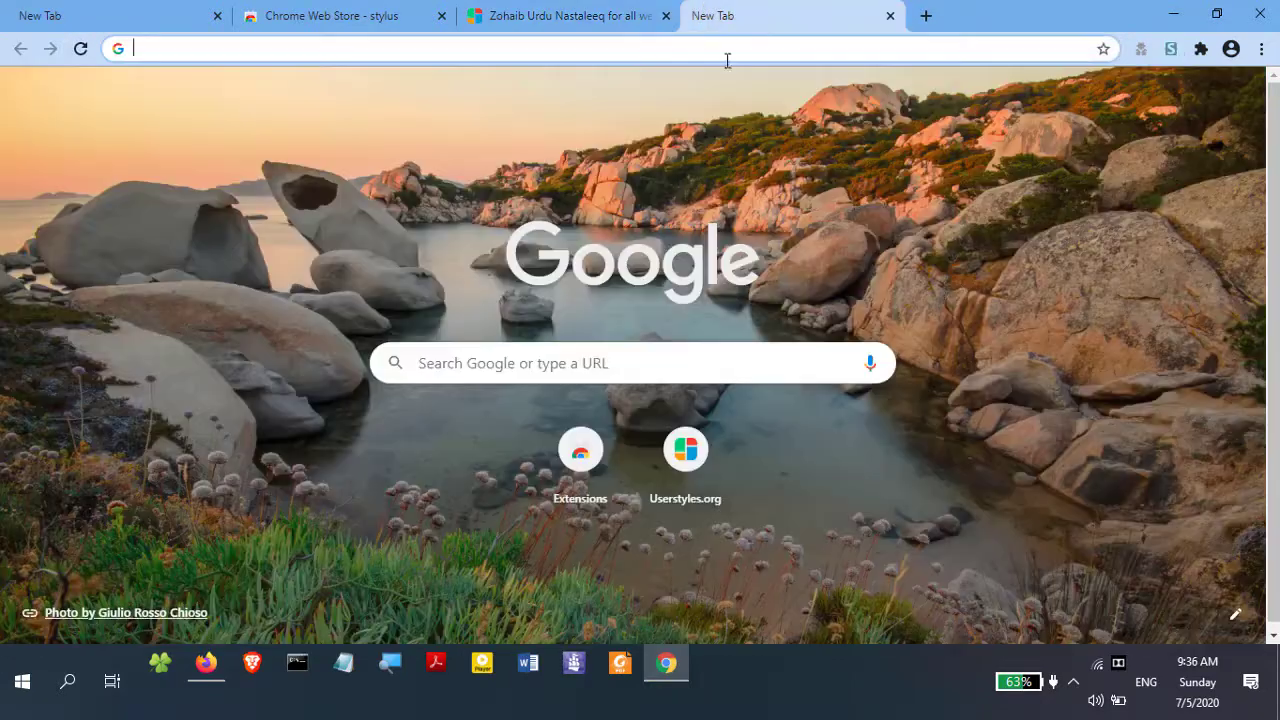
pyautogui.write('bbc')
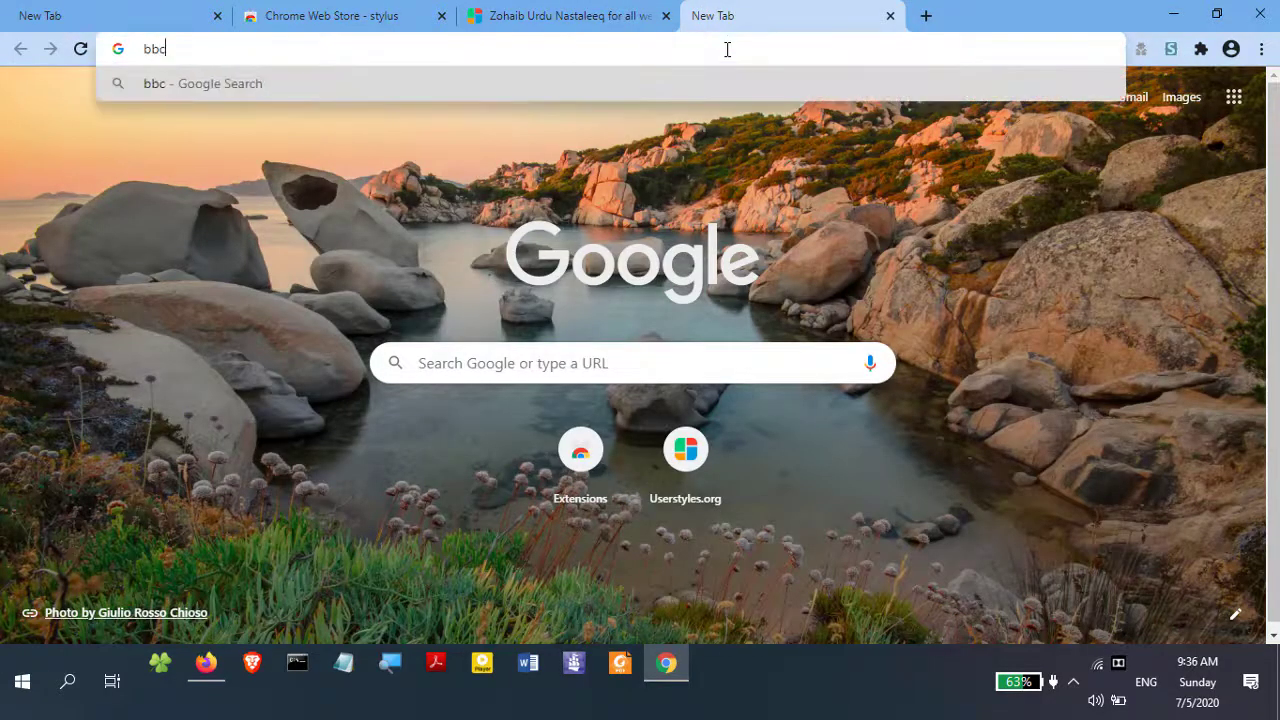
pyautogui.write('.com/urdu')
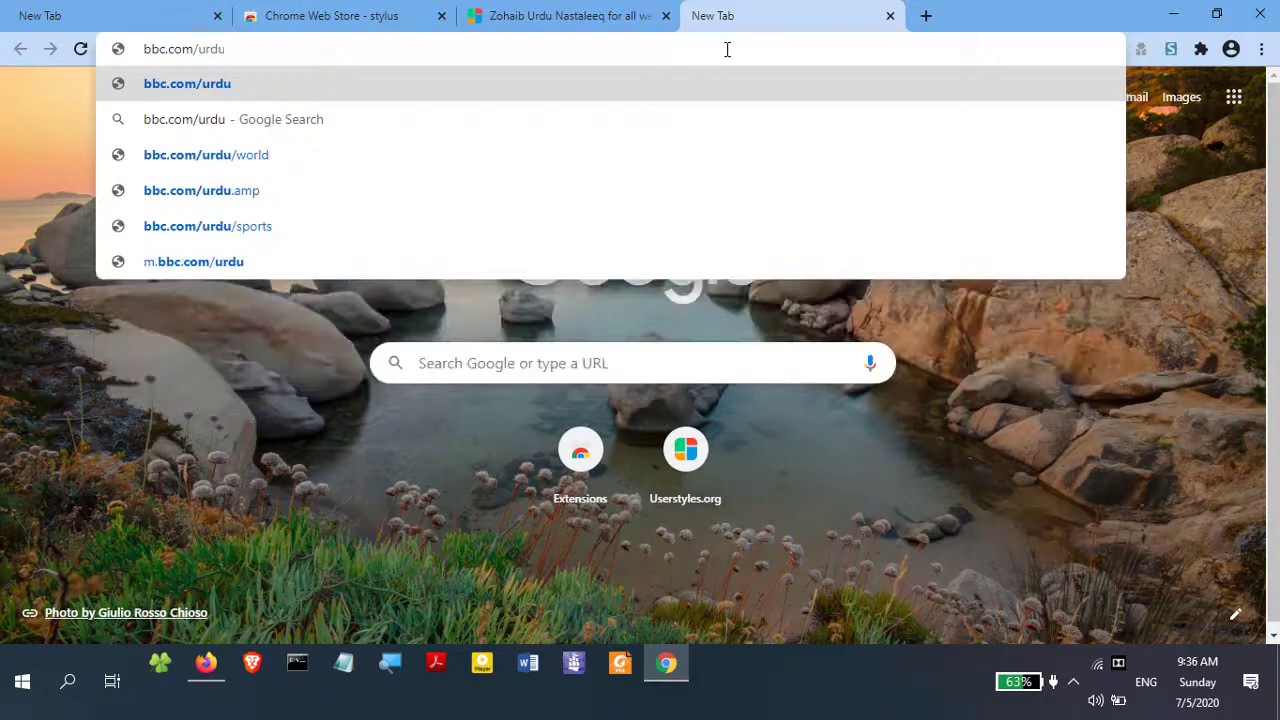
pyautogui.press('Return')
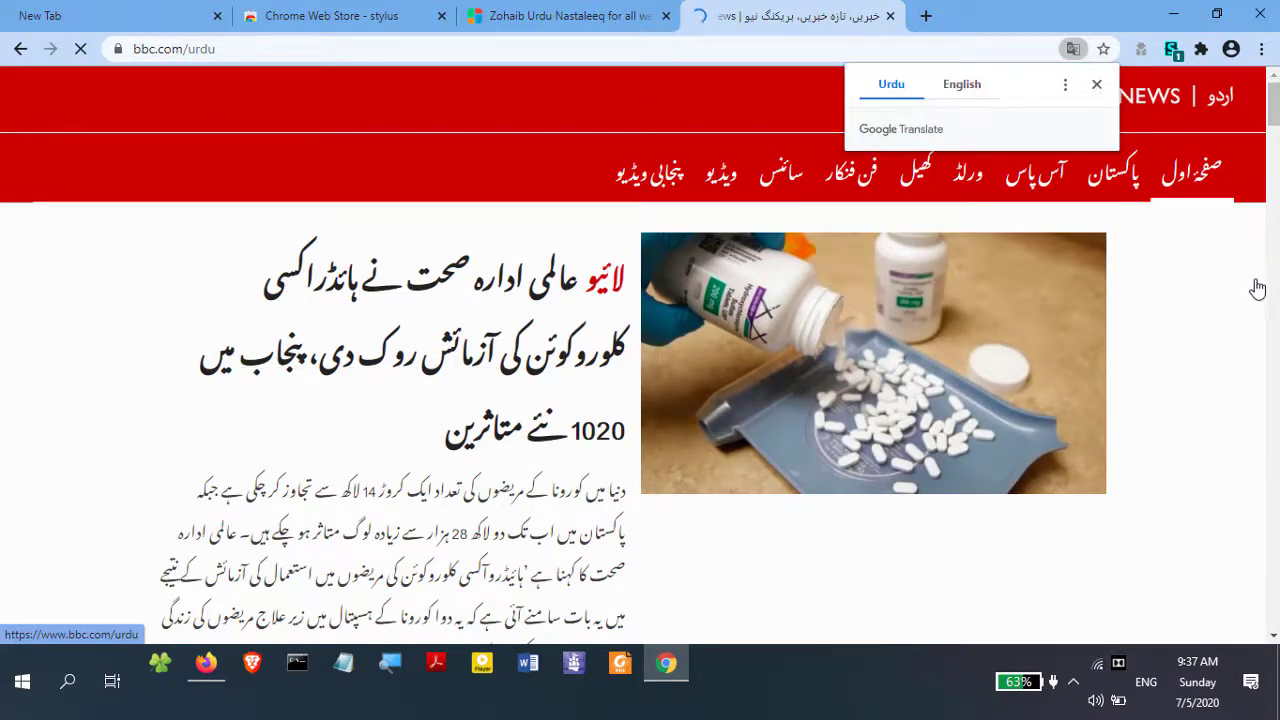
pyautogui.scroll(-5, 1254, 287)
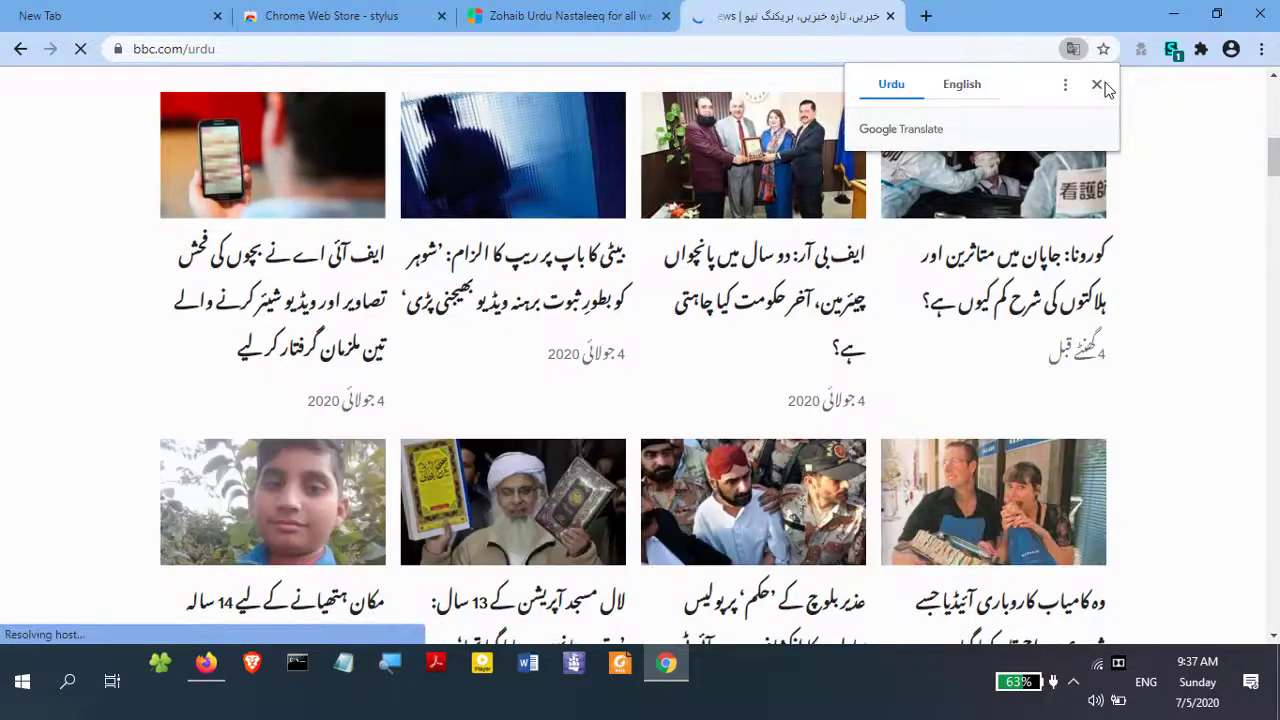
pyautogui.click(1097, 84)
pyautogui.scroll(-13, 1213, 309)
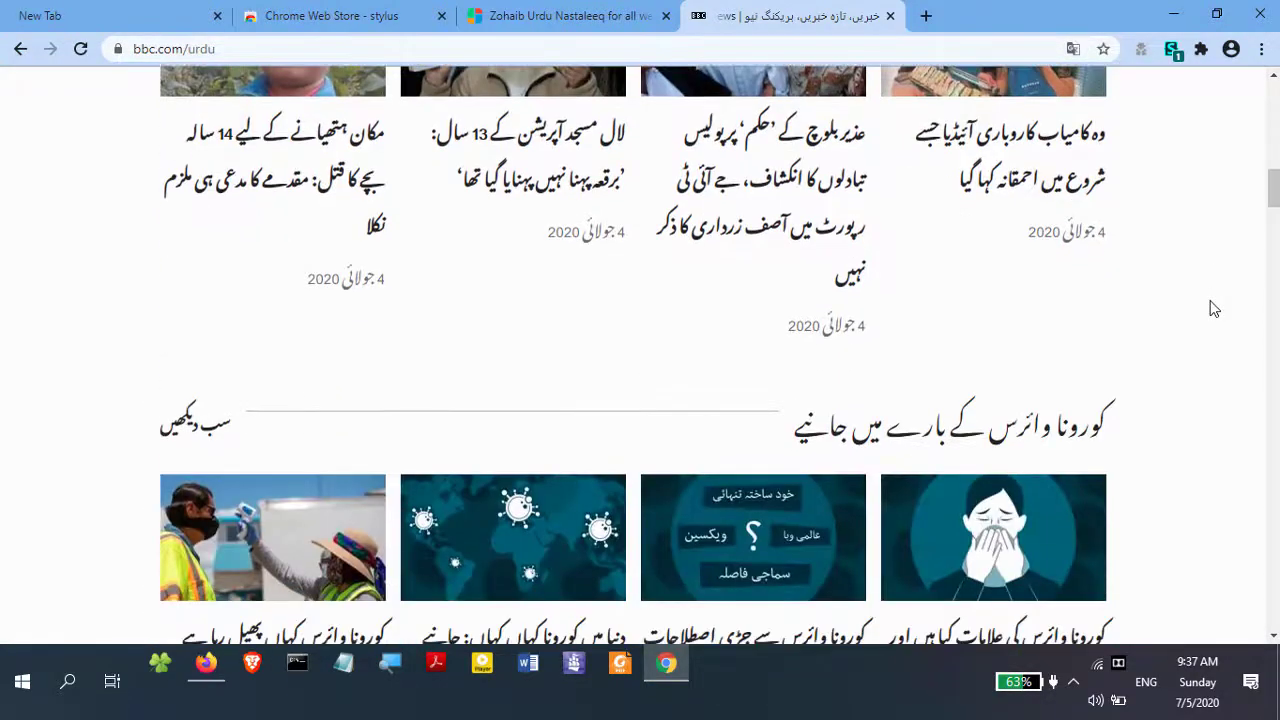
pyautogui.scroll(-13, 1213, 309)
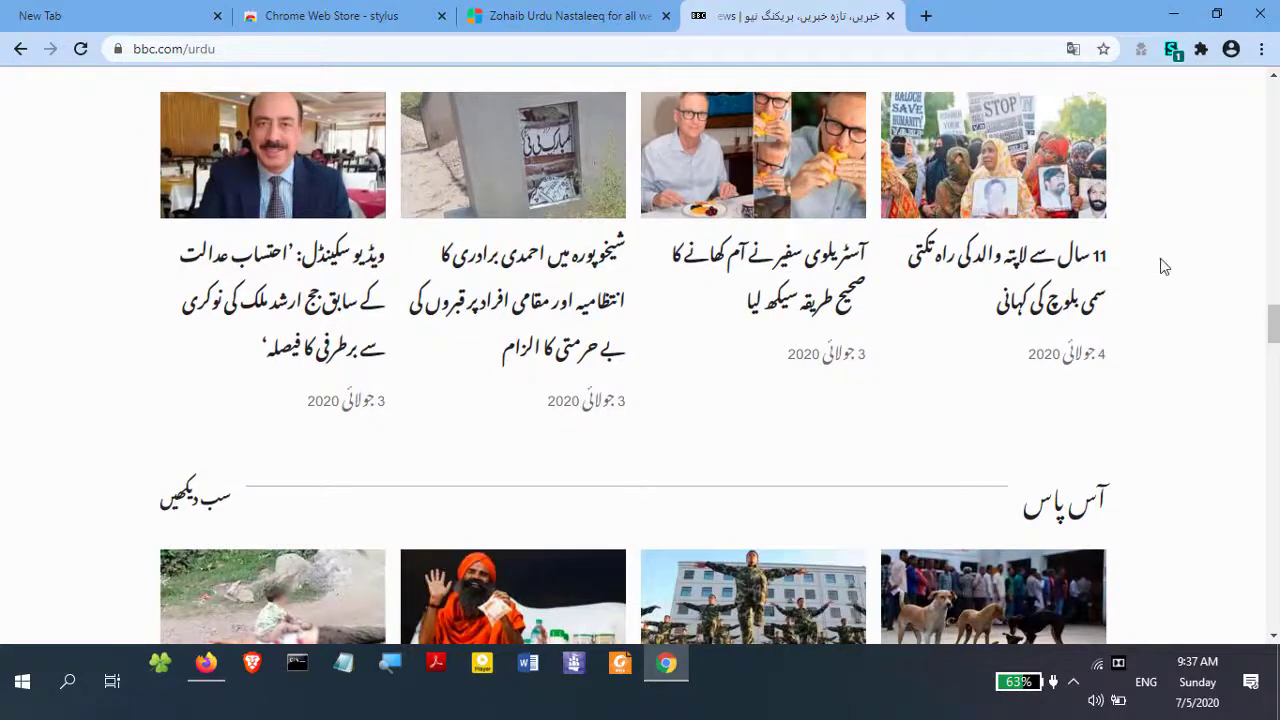
# Return to the userstyles.org page and search its styles for "urdu"
pyautogui.click(512, 14)
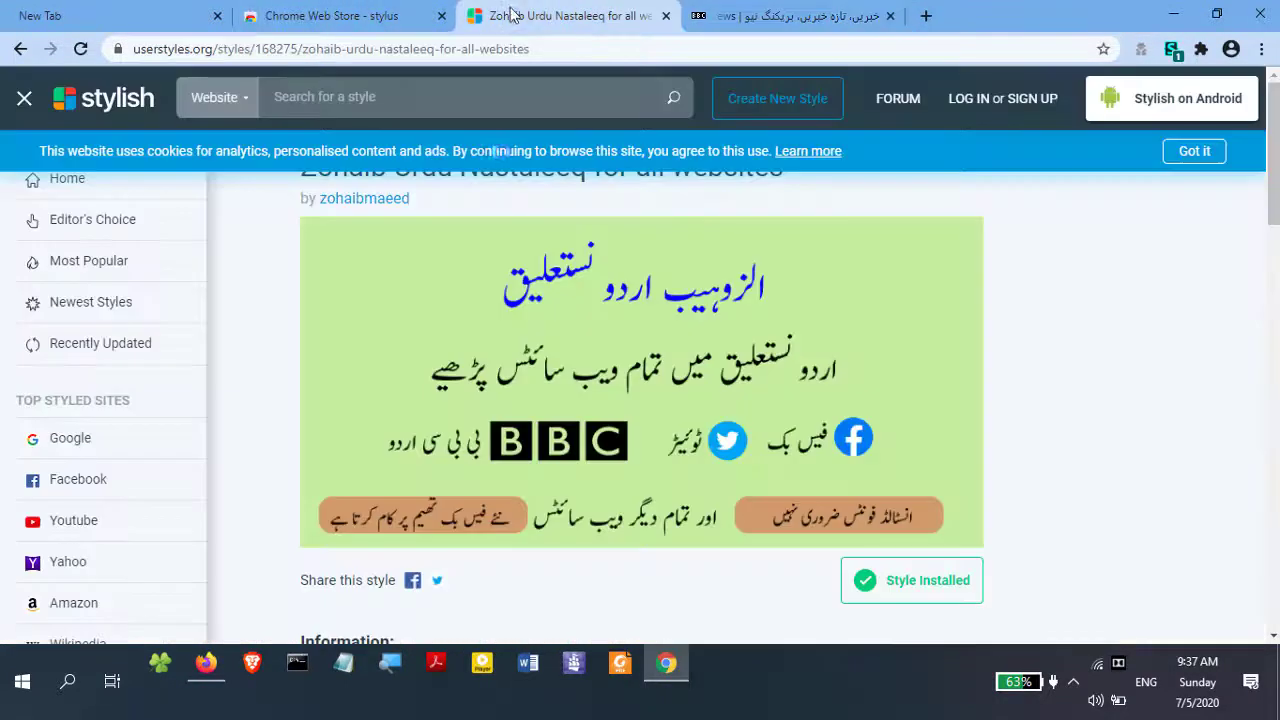
pyautogui.click(380, 95)
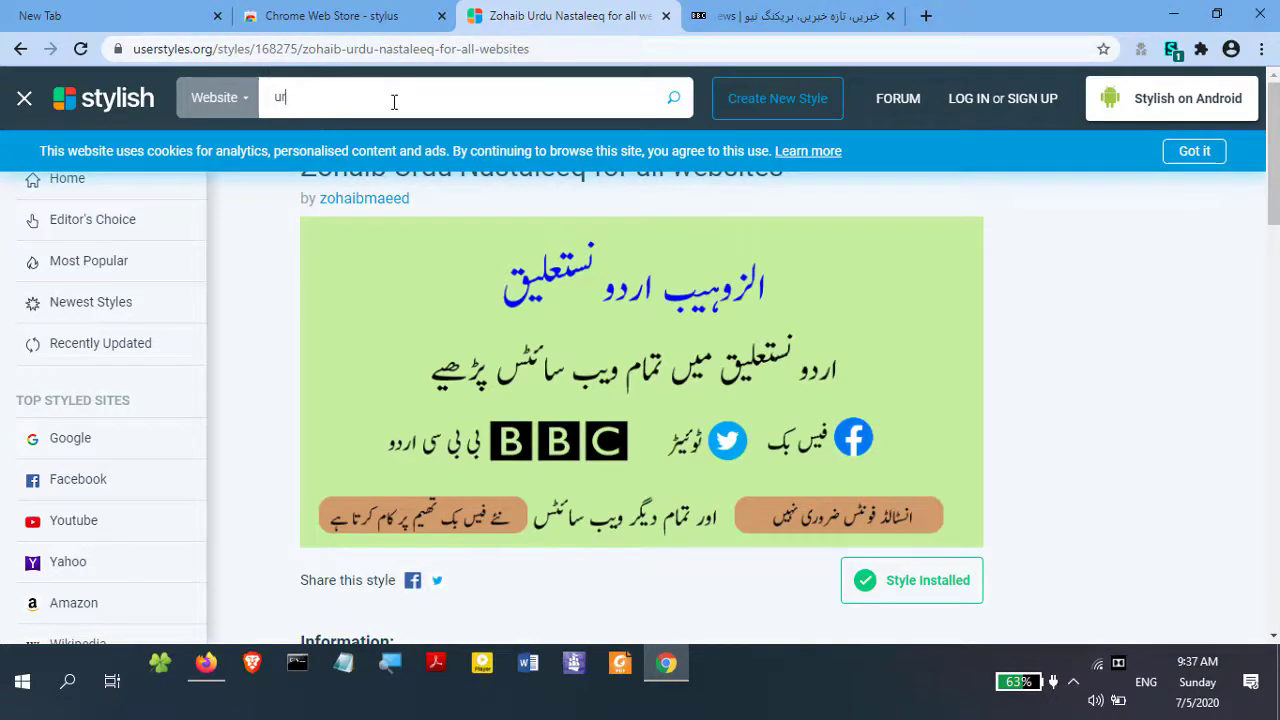
pyautogui.press('Return')
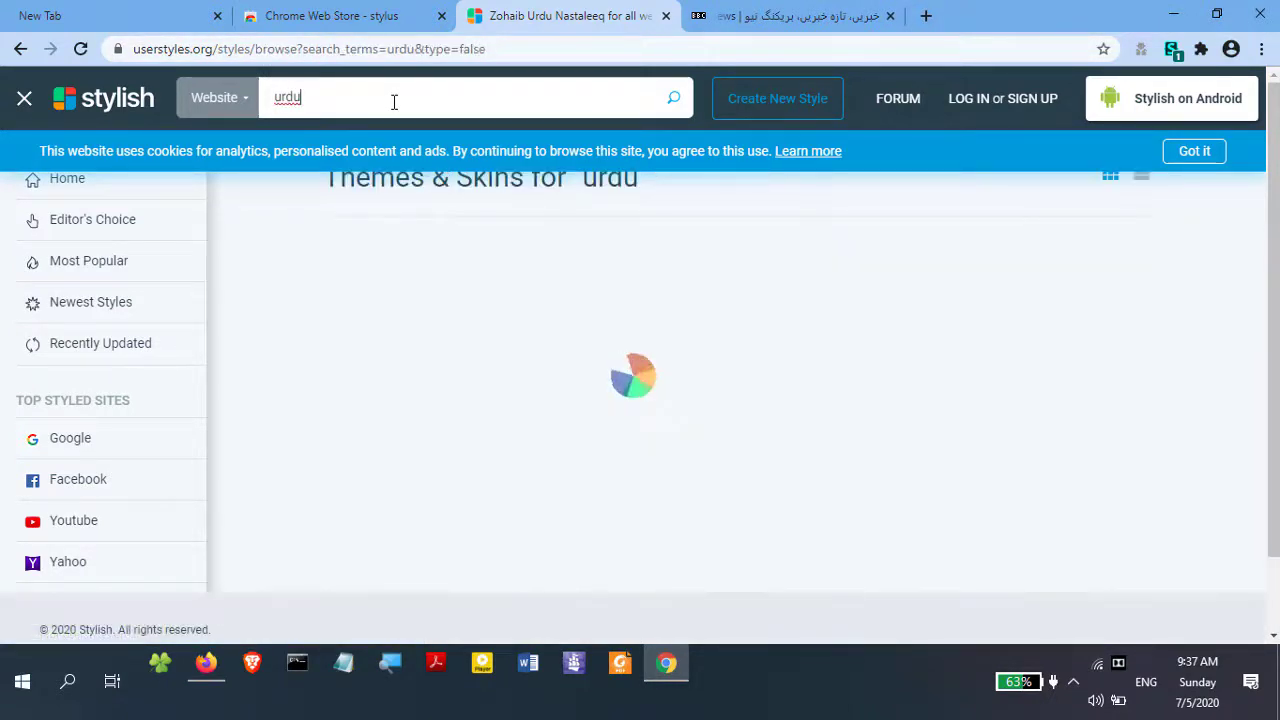
# Open the Zohaib Urdu Nastaleeq style in the Stylus editor and examine the font sources and font-family rules in its first code section
pyautogui.click(1174, 51)
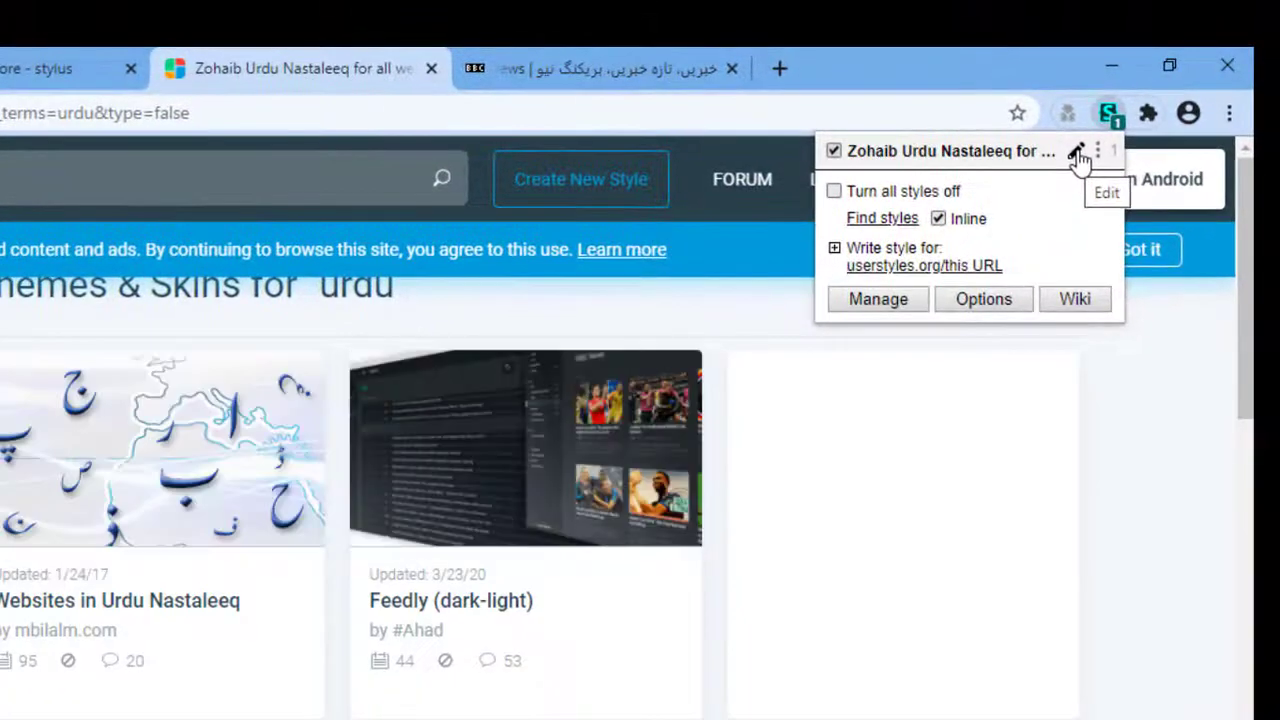
pyautogui.click(1148, 80)
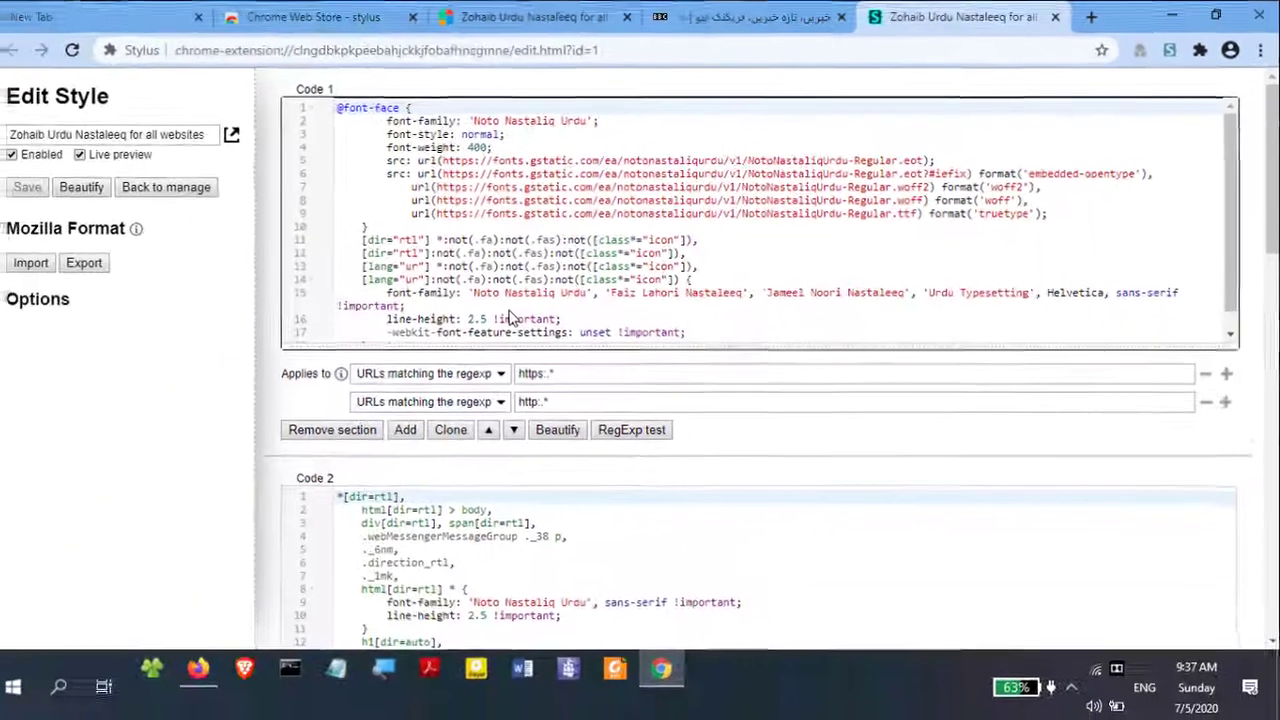
pyautogui.click(588, 201)
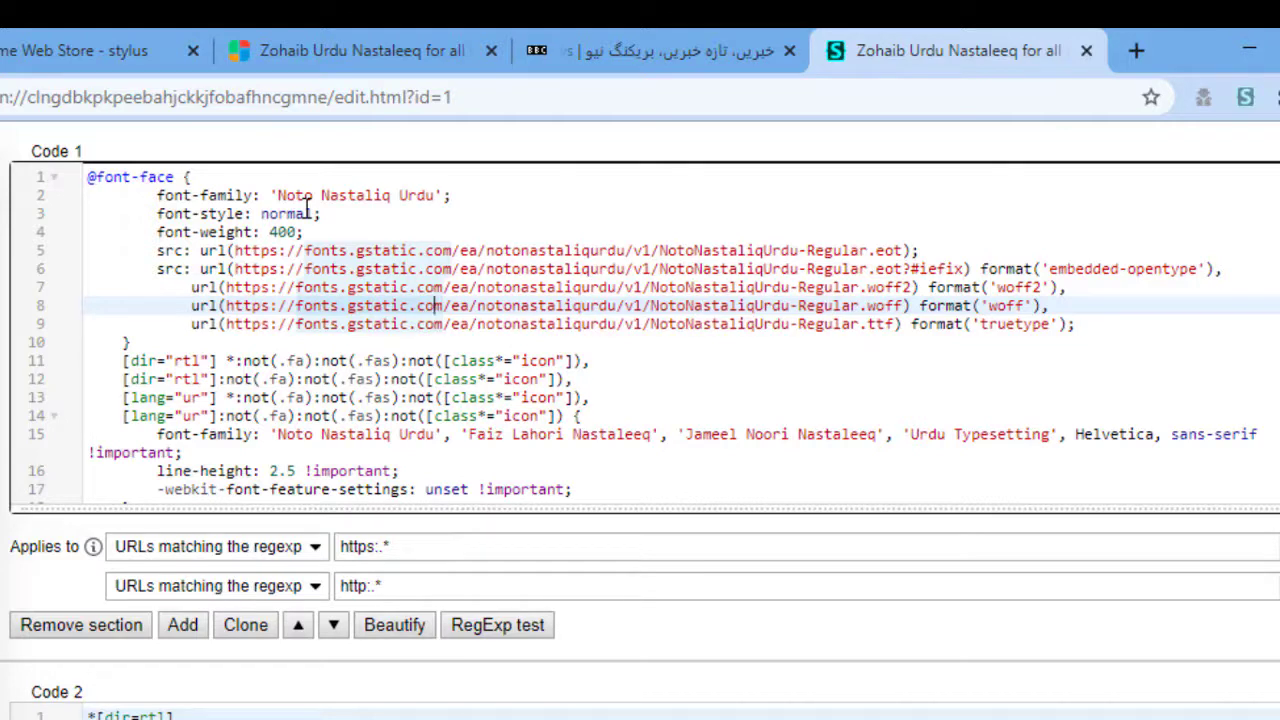
pyautogui.click(400, 322)
pyautogui.moveTo(305, 323); pyautogui.dragTo(905, 336)
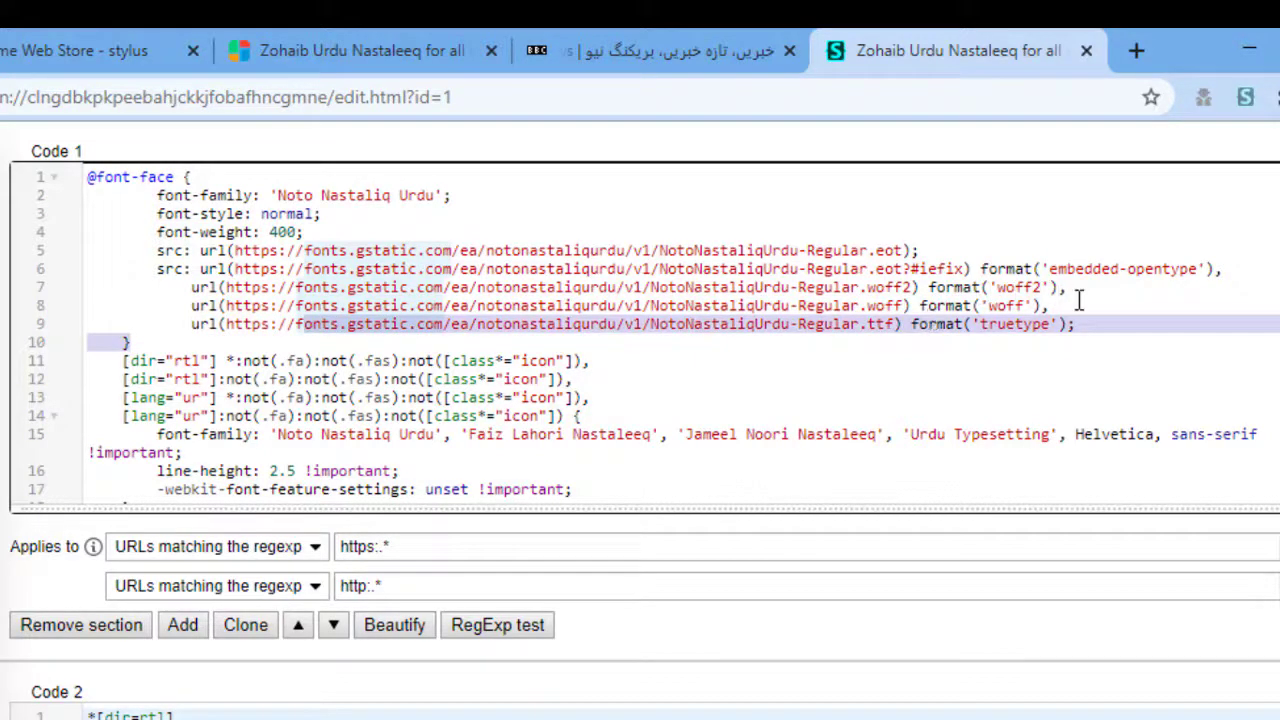
pyautogui.moveTo(1079, 300); pyautogui.dragTo(572, 489)
pyautogui.click(198, 262)
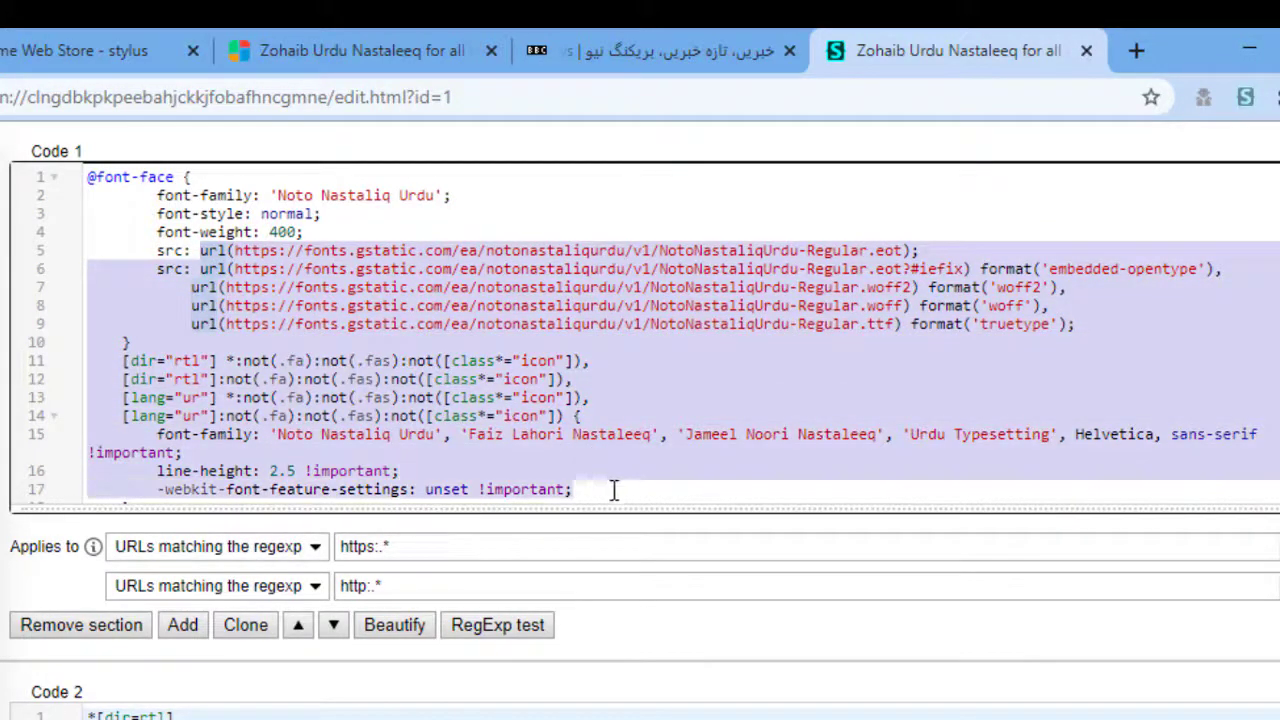
pyautogui.scroll(-1, 623, 368)
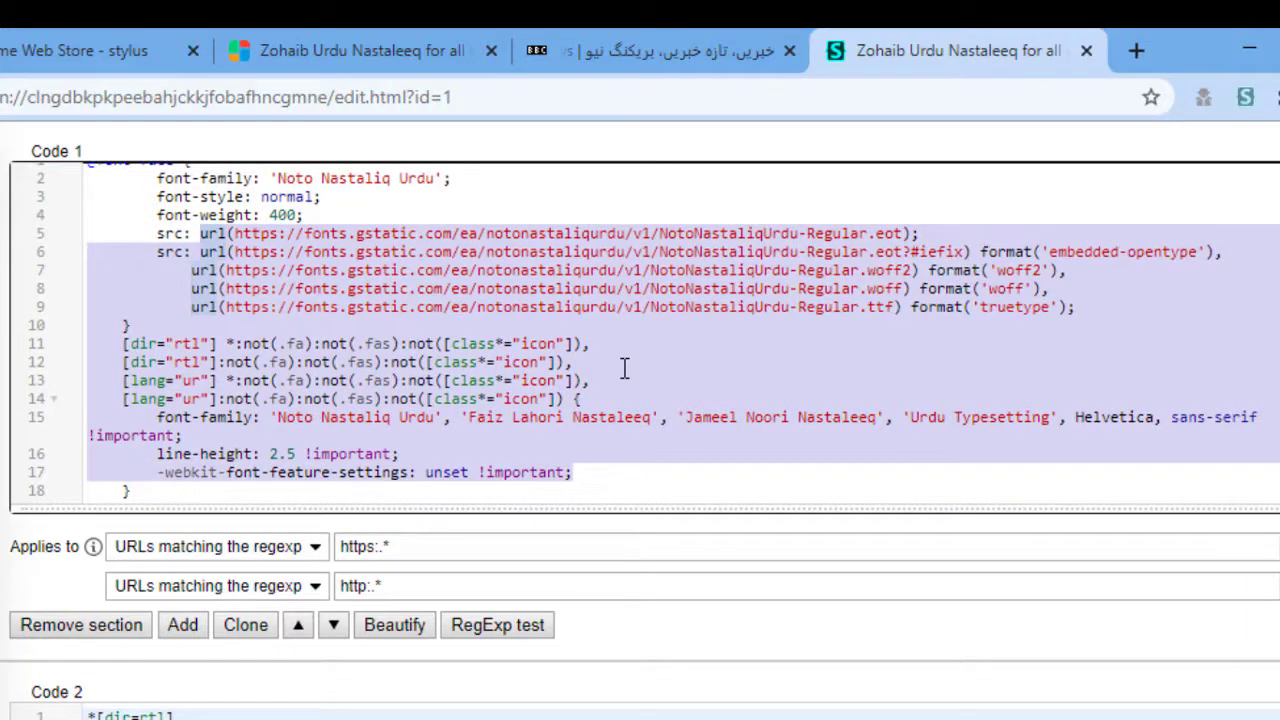
pyautogui.scroll(1, 623, 368)
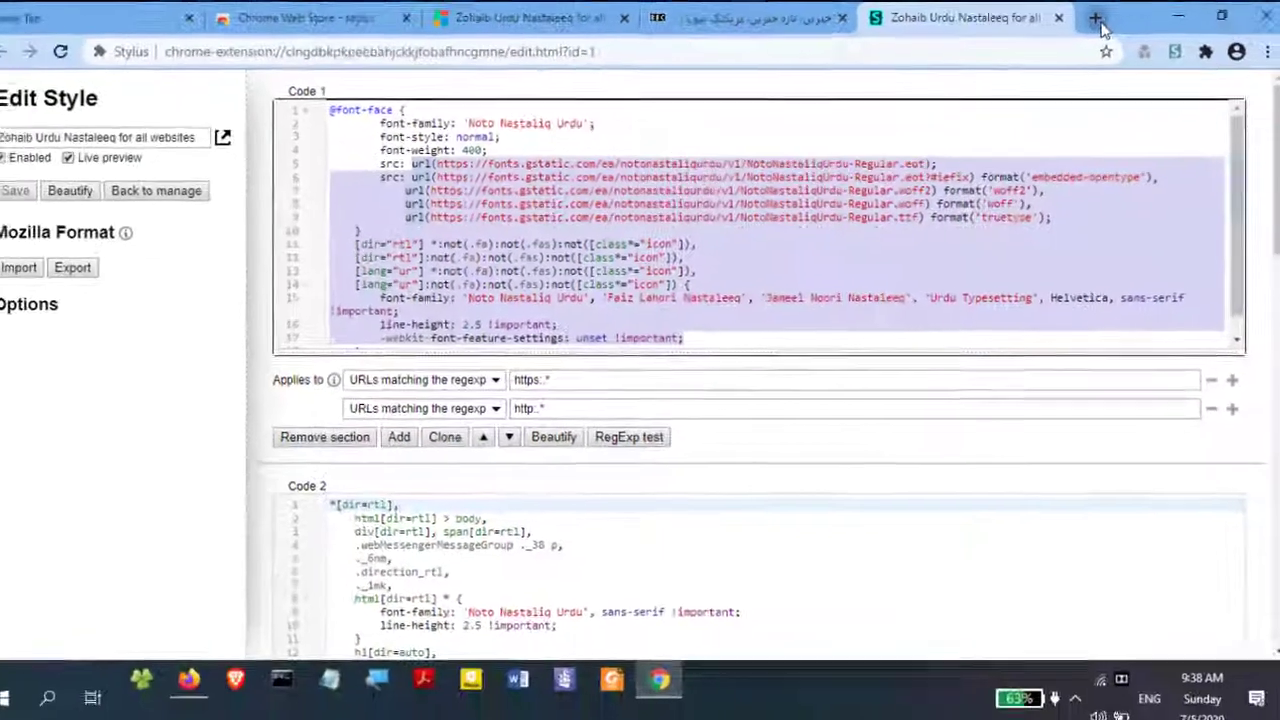
# Search Google for "trt urdu" in a new tab and check the font of the Urdu text in the first result
pyautogui.click(1137, 51)
pyautogui.write('trt ur')
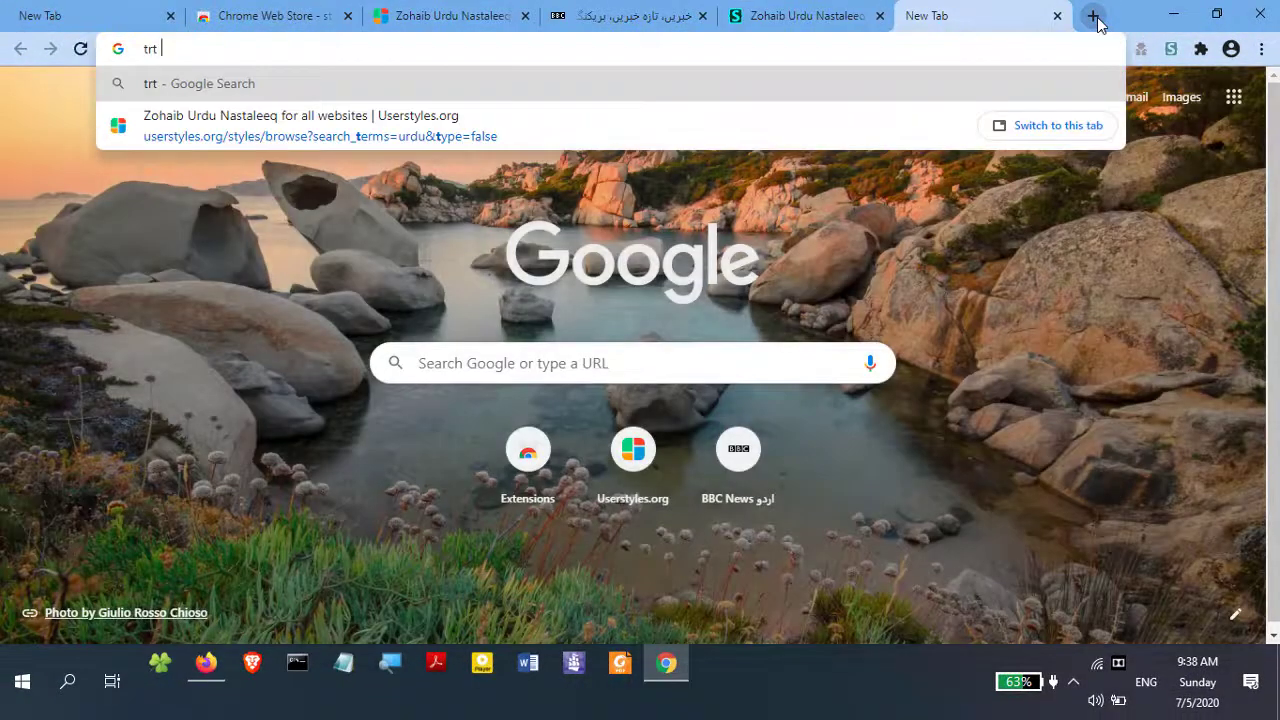
pyautogui.write('du')
pyautogui.press('Return')
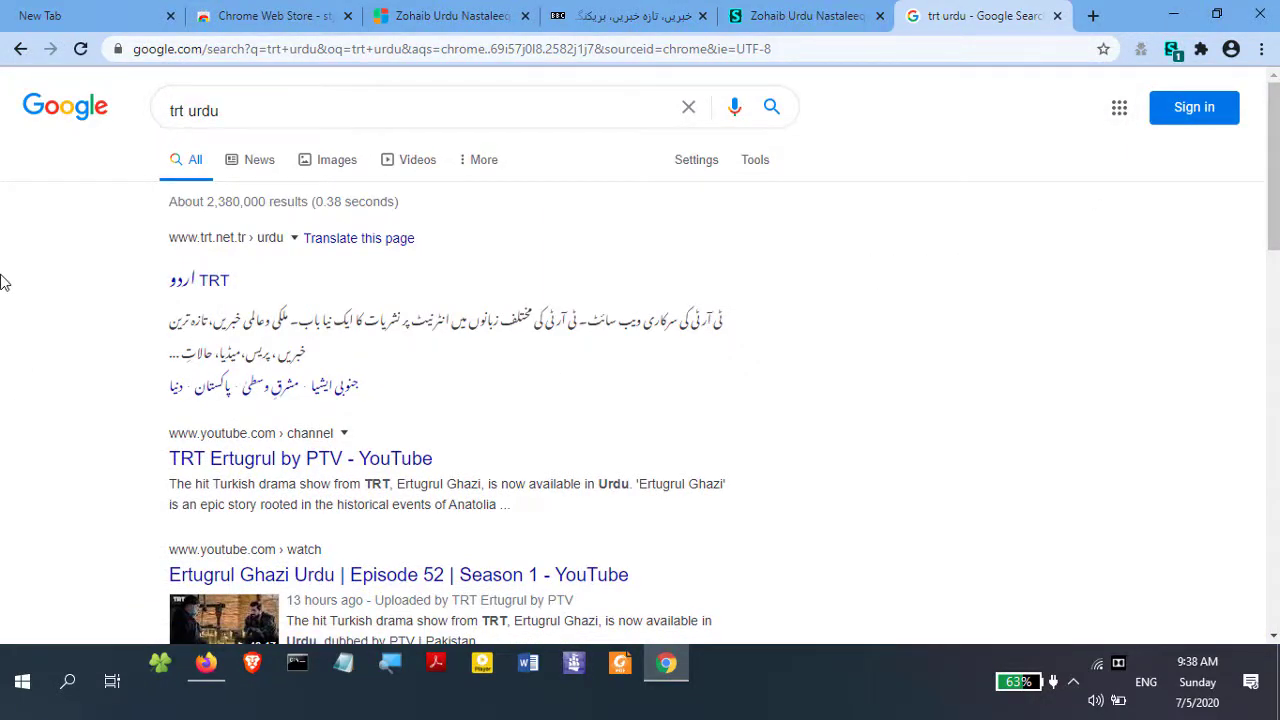
pyautogui.scroll(-8, 2, 278)
pyautogui.scroll(10, 2, 283)
pyautogui.moveTo(732, 319); pyautogui.dragTo(385, 295)
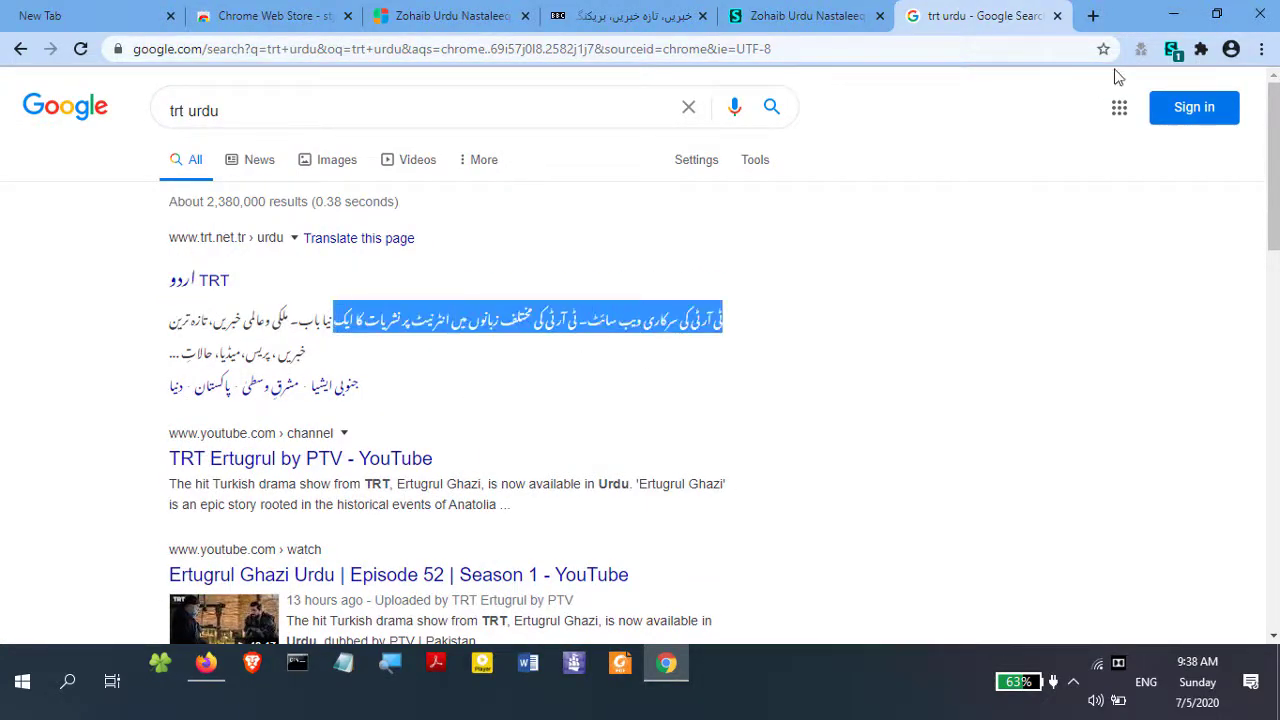
# Disable the Zohaib Urdu Nastaleeq style in Stylus and compare the Urdu text of the first search result
pyautogui.click(1174, 50)
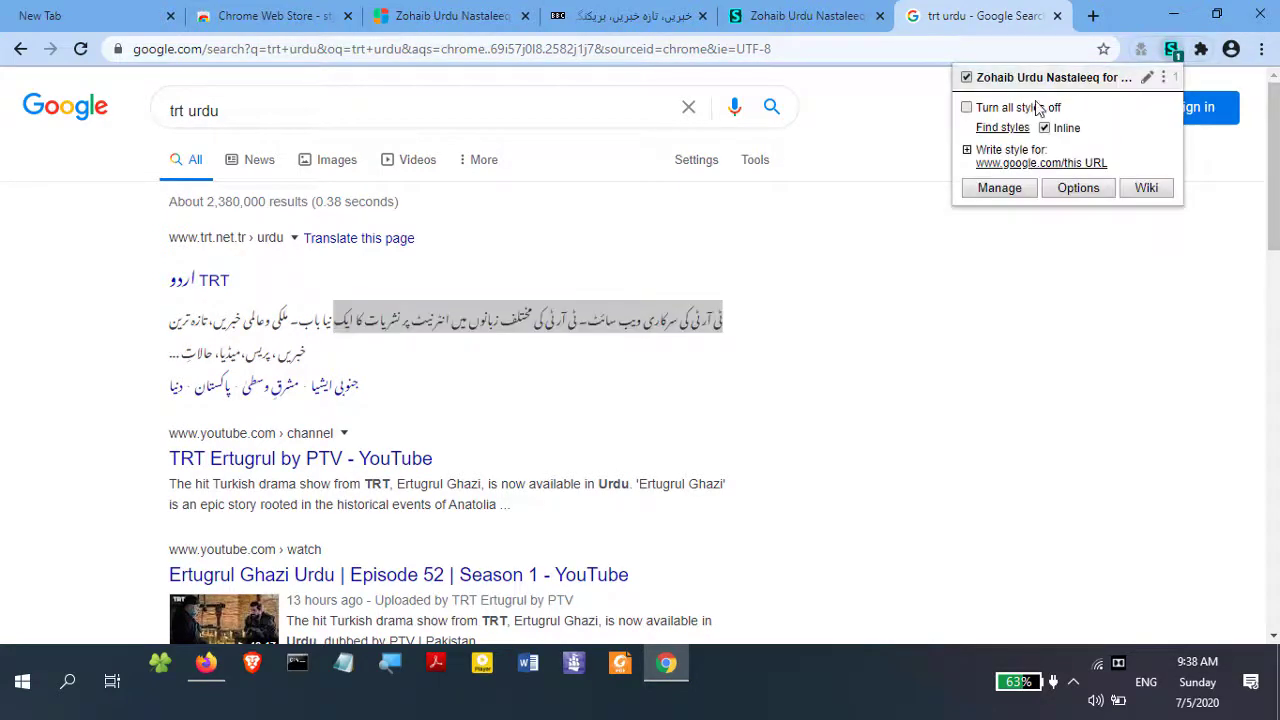
pyautogui.click(966, 77)
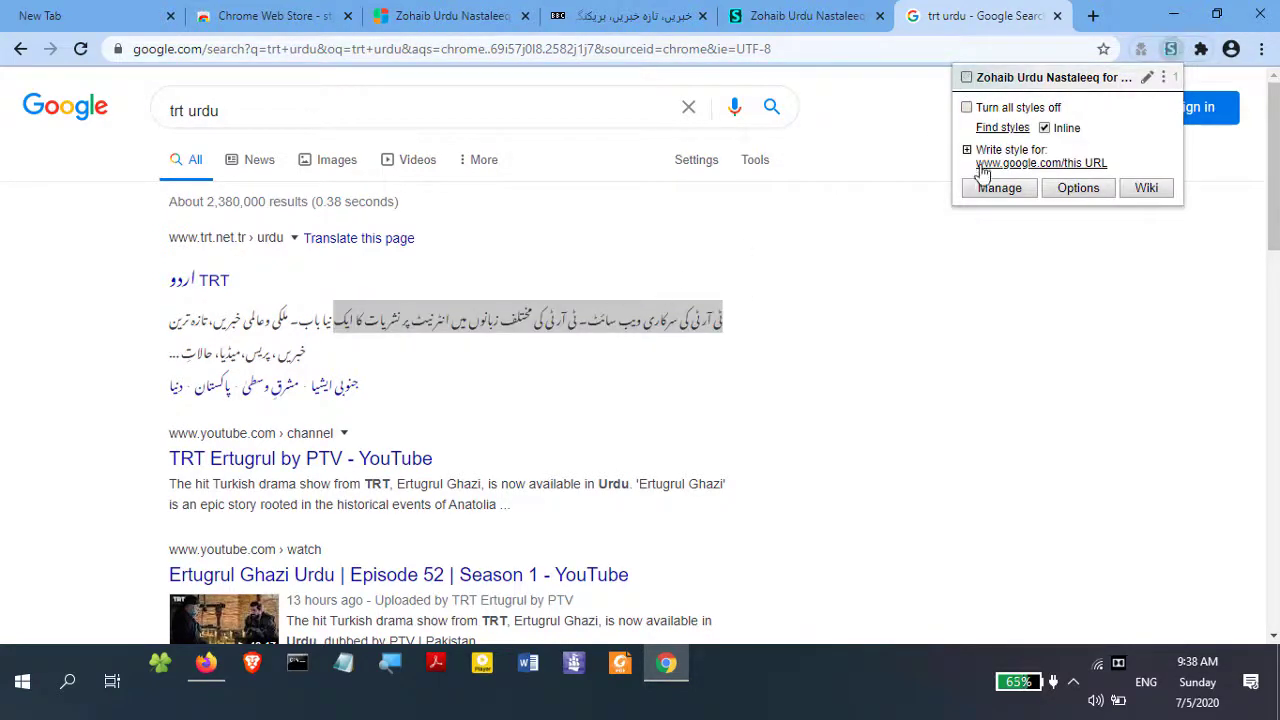
pyautogui.click(260, 288)
pyautogui.moveTo(260, 288); pyautogui.dragTo(754, 304)
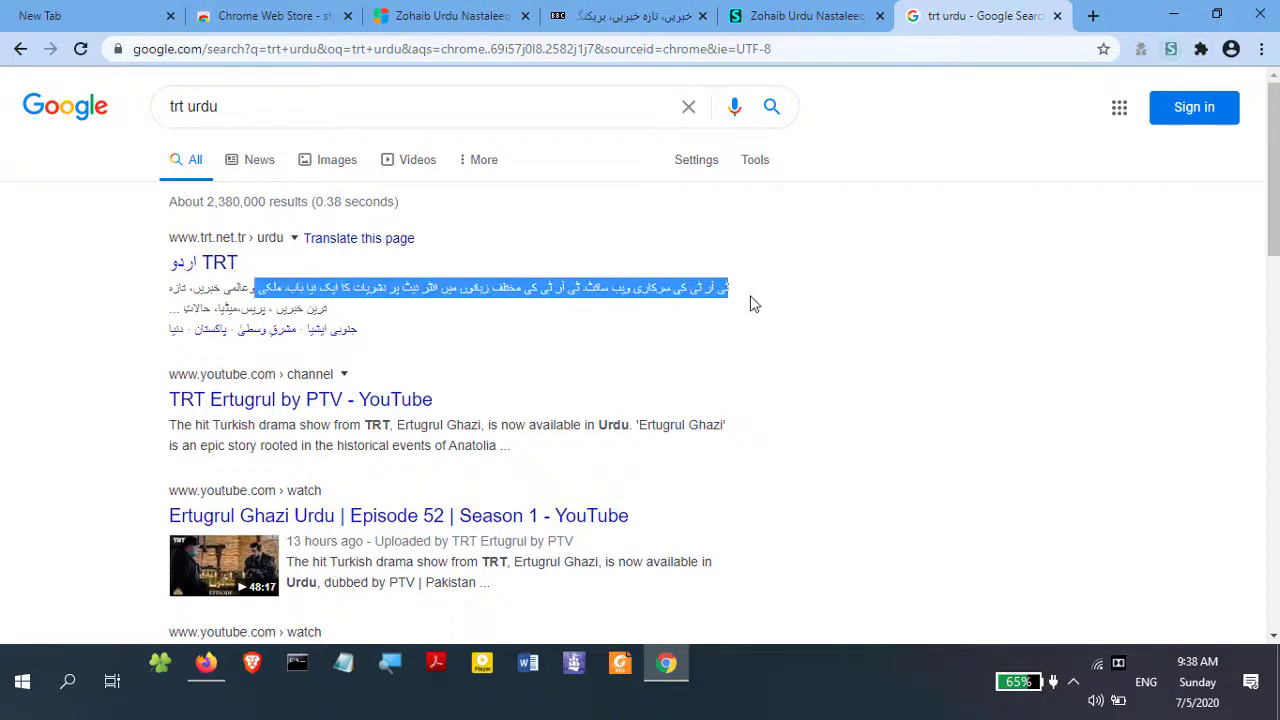
pyautogui.click(923, 263)
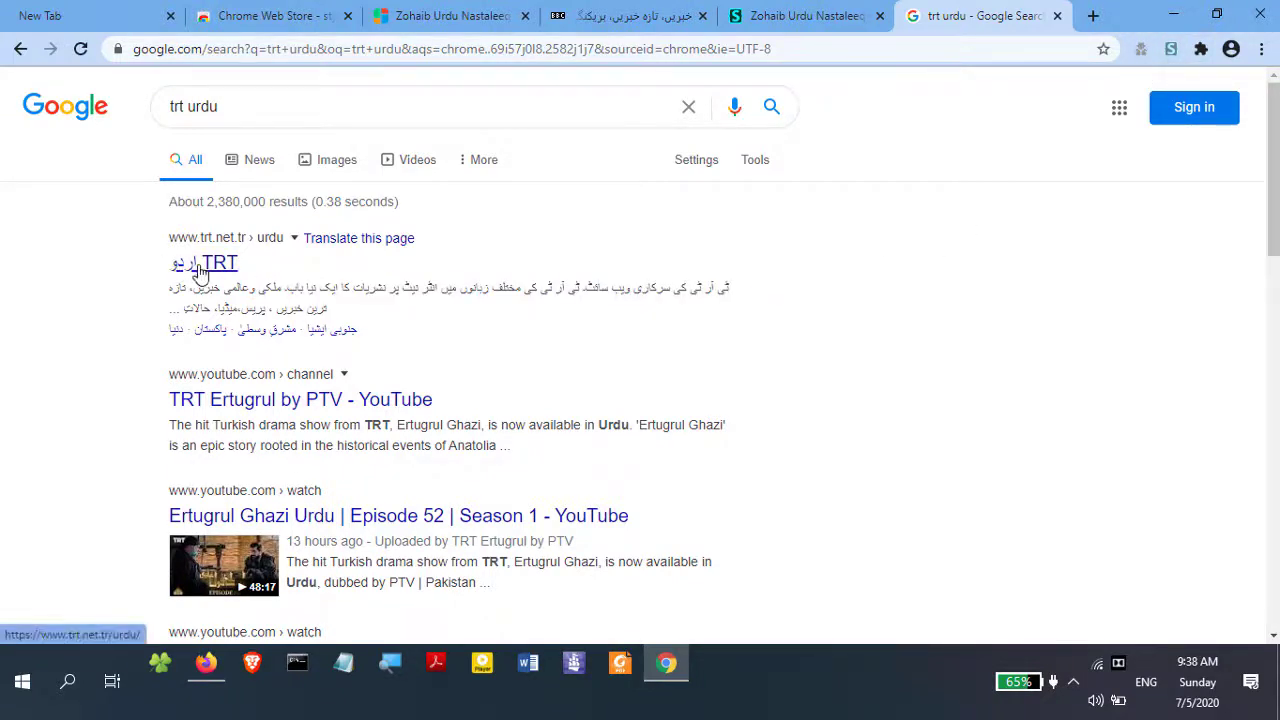
# Open the TRT Urdu site from the search results and check the Urdu font of its headlines down the page
pyautogui.click(186, 265)
pyautogui.click(1171, 48)
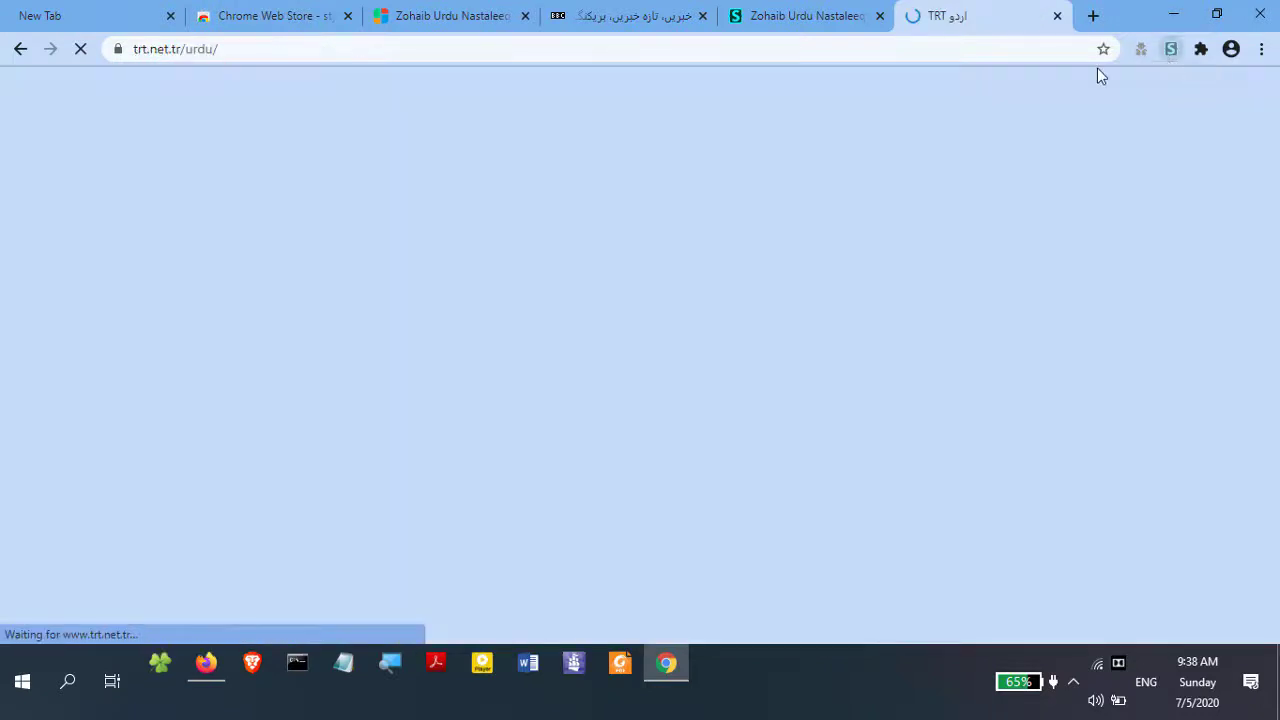
pyautogui.click(966, 20)
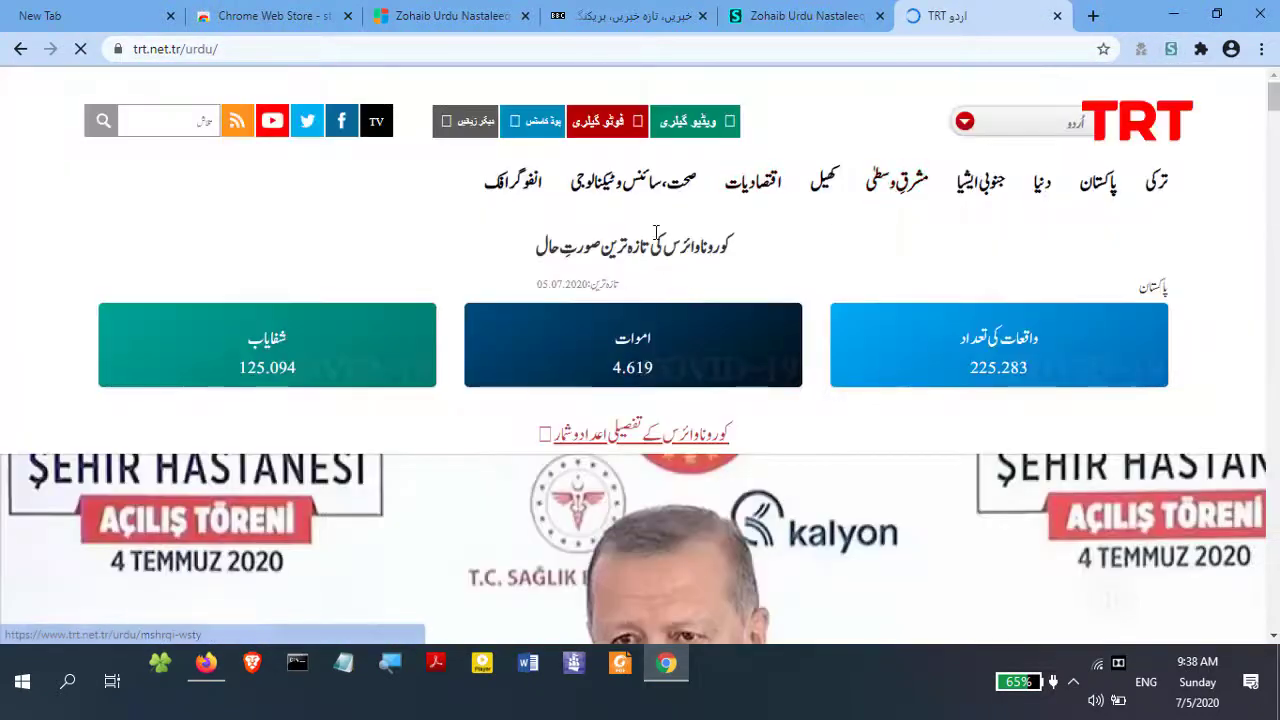
pyautogui.scroll(-5, 805, 215)
pyautogui.scroll(-5, 807, 222)
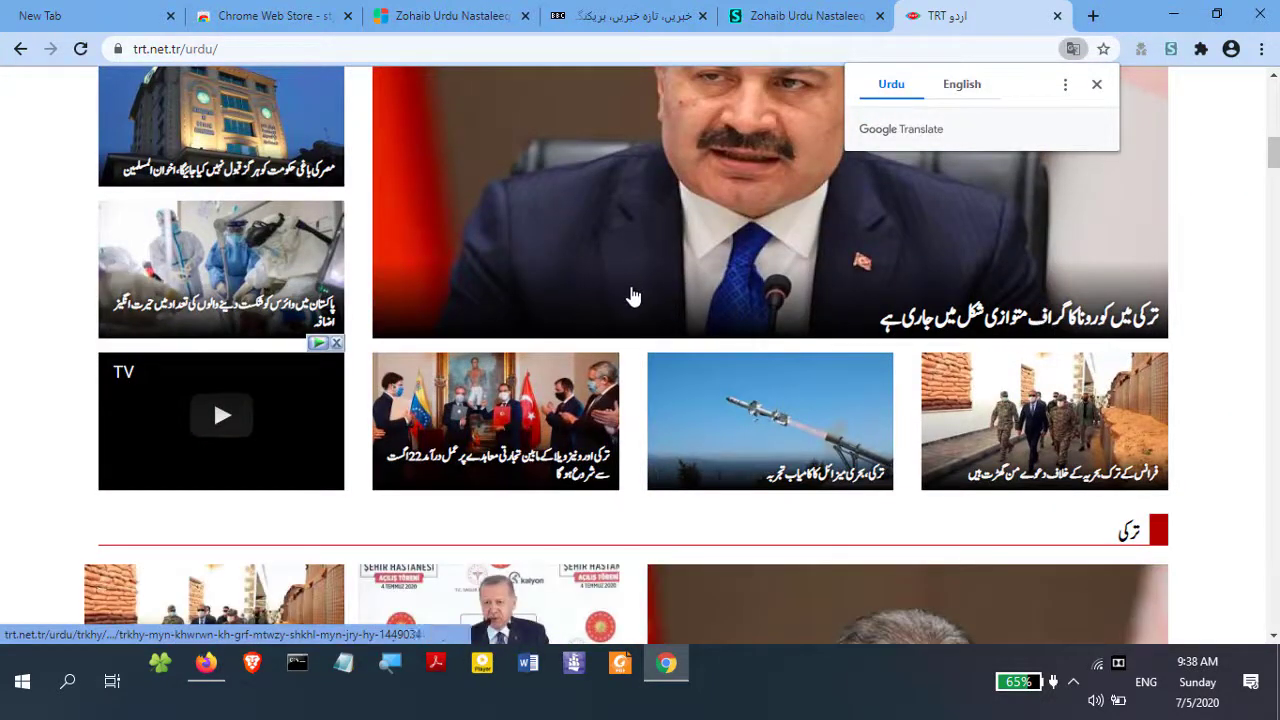
pyautogui.scroll(-6, 1200, 280)
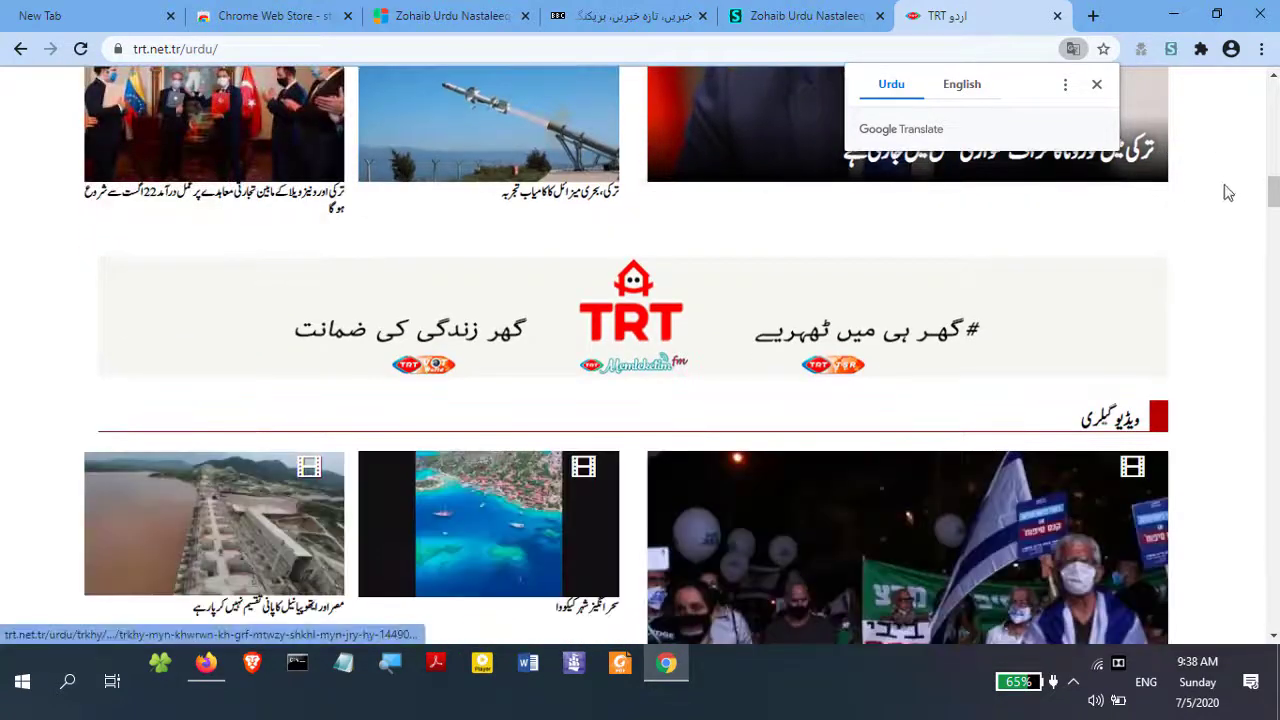
pyautogui.scroll(-7, 1220, 194)
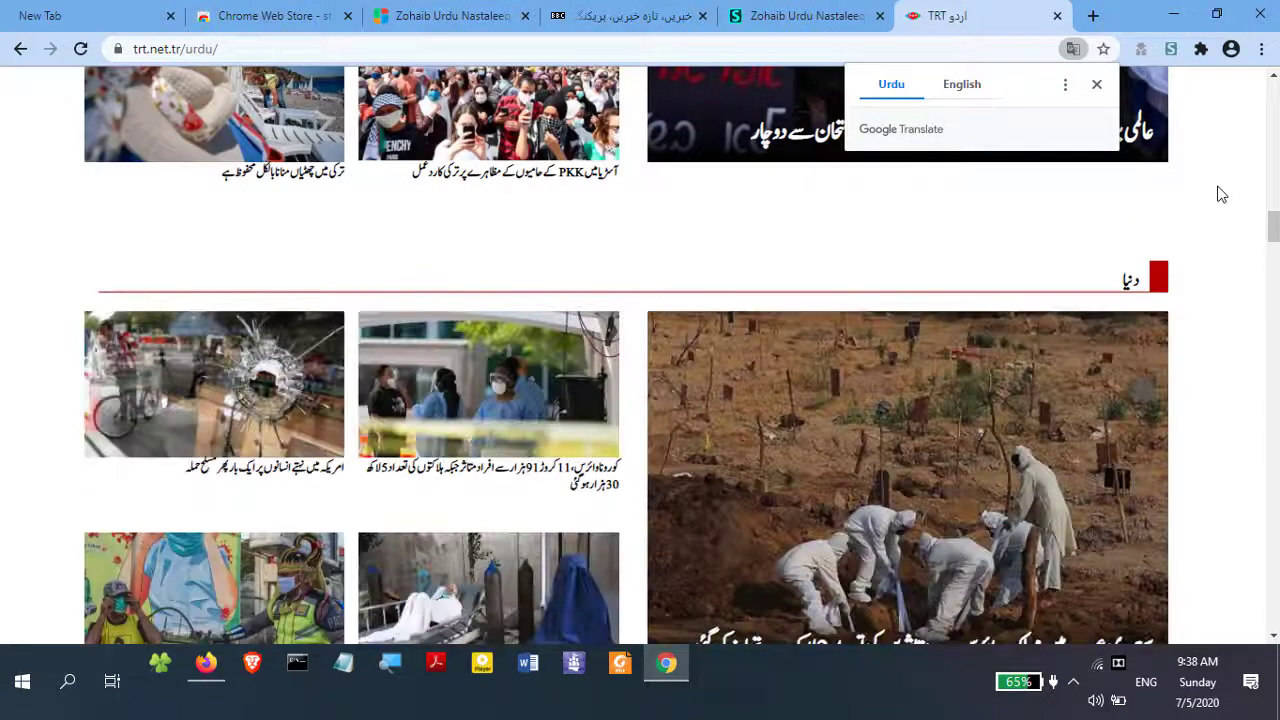
# Examine the Urdu font in the news, analysis and infographic sections of the TRT Urdu page and dismiss the translation offer
pyautogui.scroll(-6, 1220, 194)
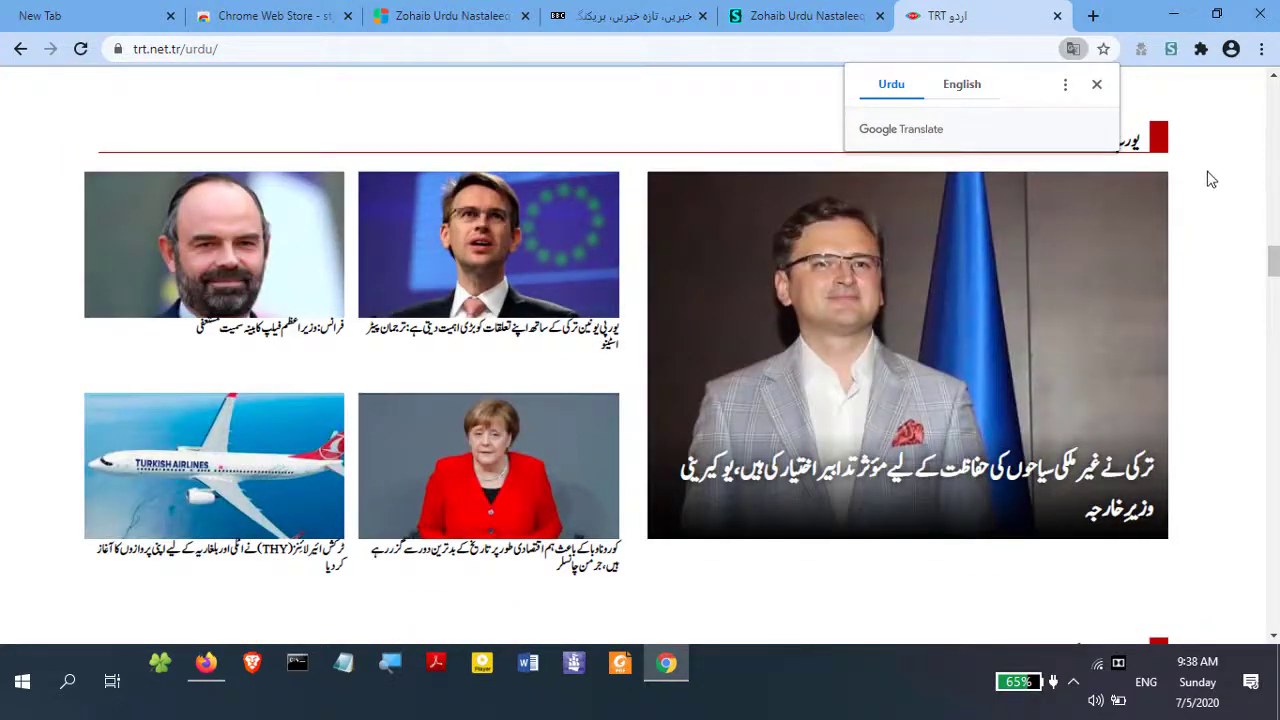
pyautogui.scroll(-10, 1210, 178)
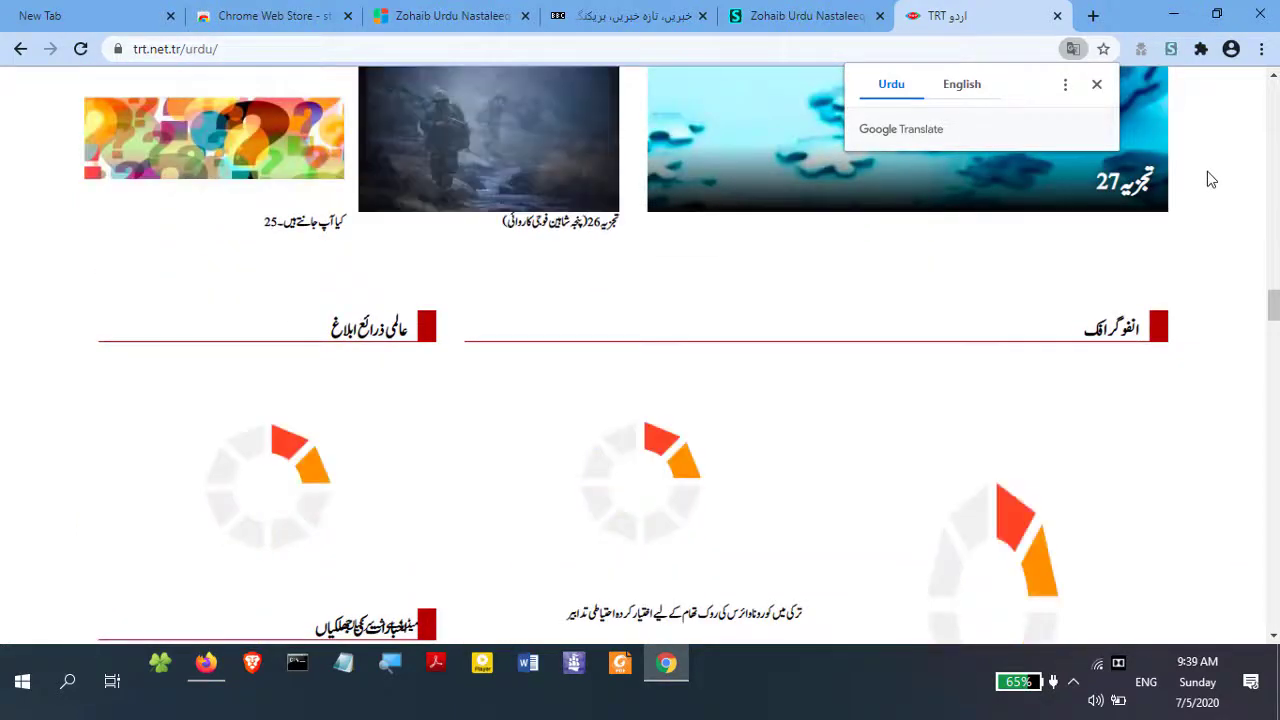
pyautogui.scroll(10, 1205, 178)
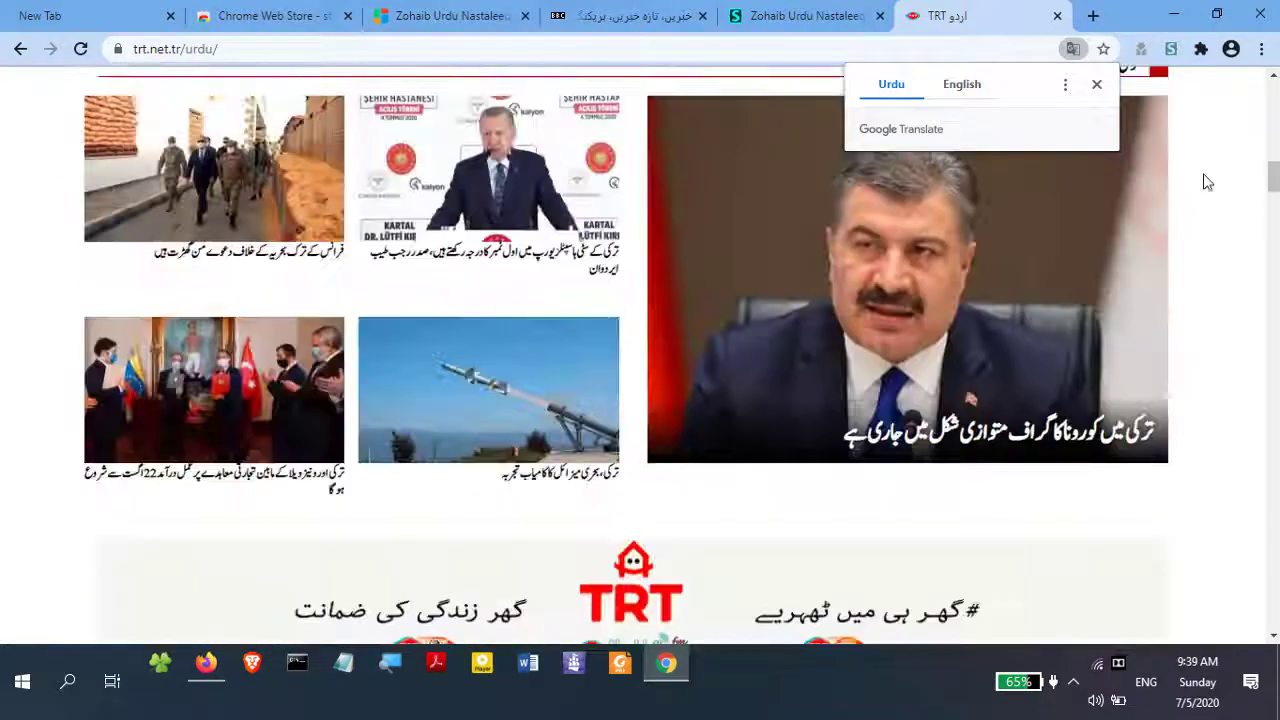
pyautogui.scroll(5, 1205, 181)
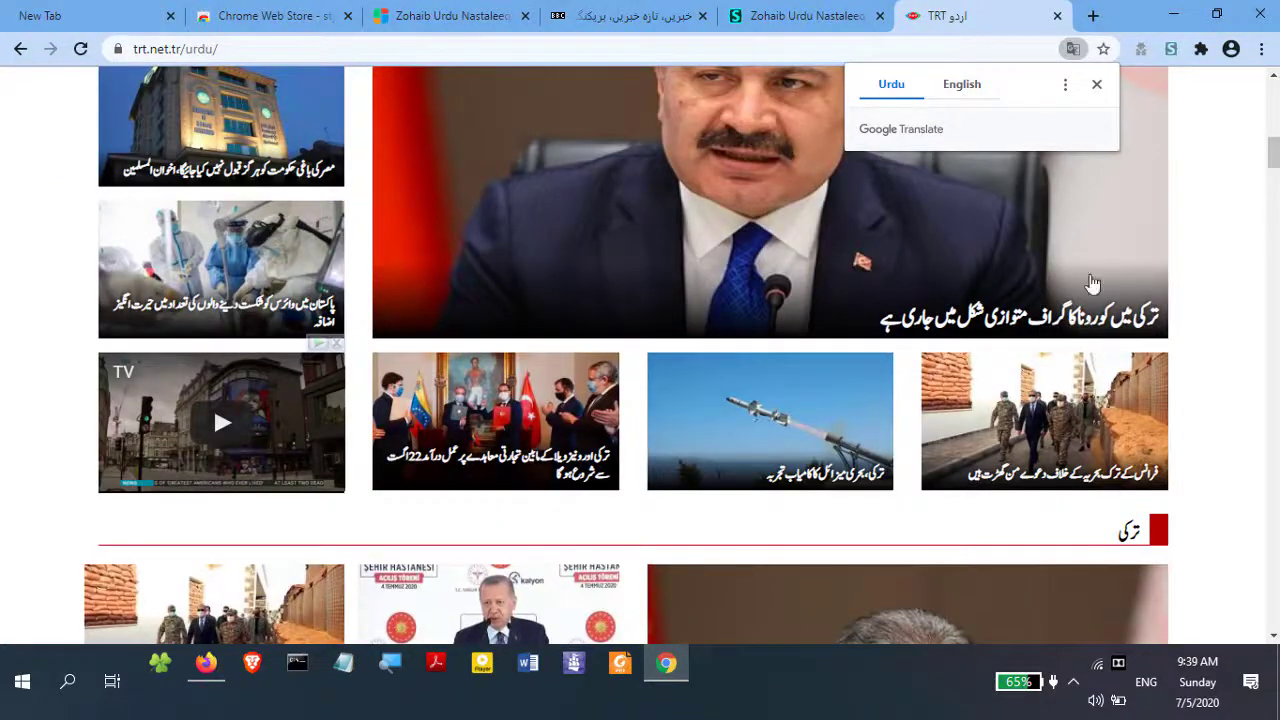
pyautogui.click(1096, 84)
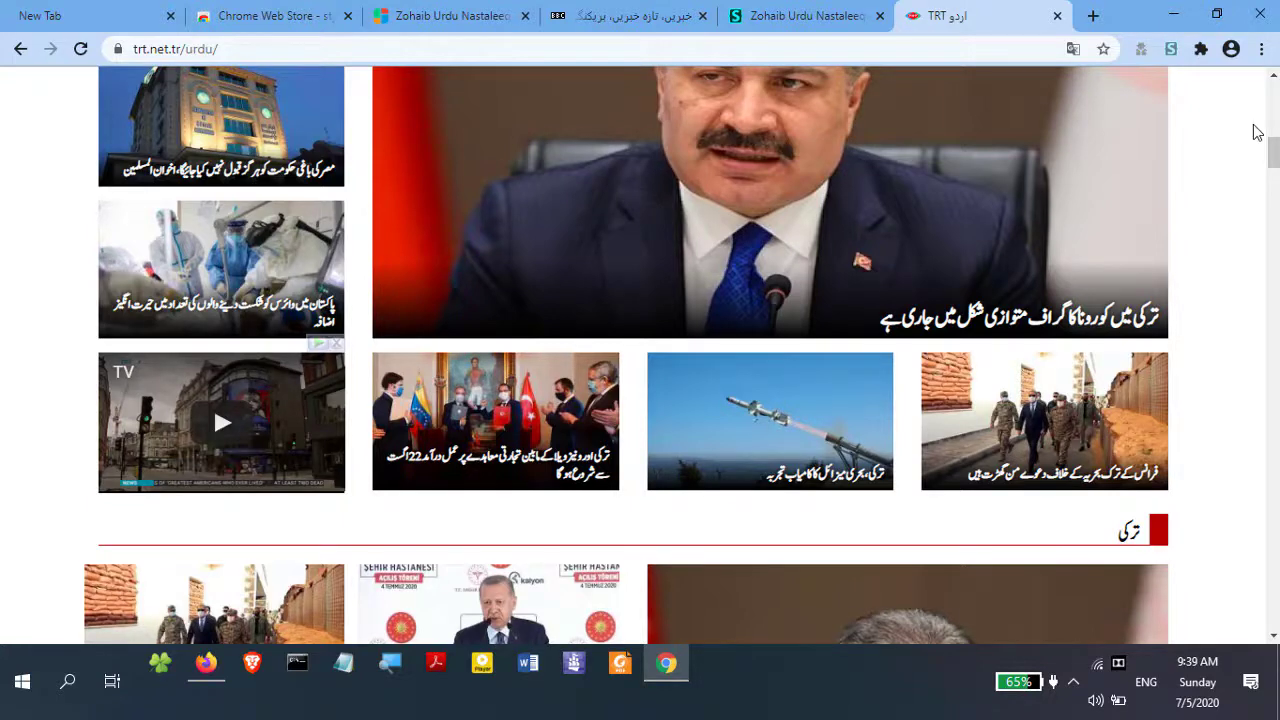
# Return to the BBC Urdu page and enable the Zohaib Urdu Nastaleeq style in Stylus
pyautogui.click(628, 8)
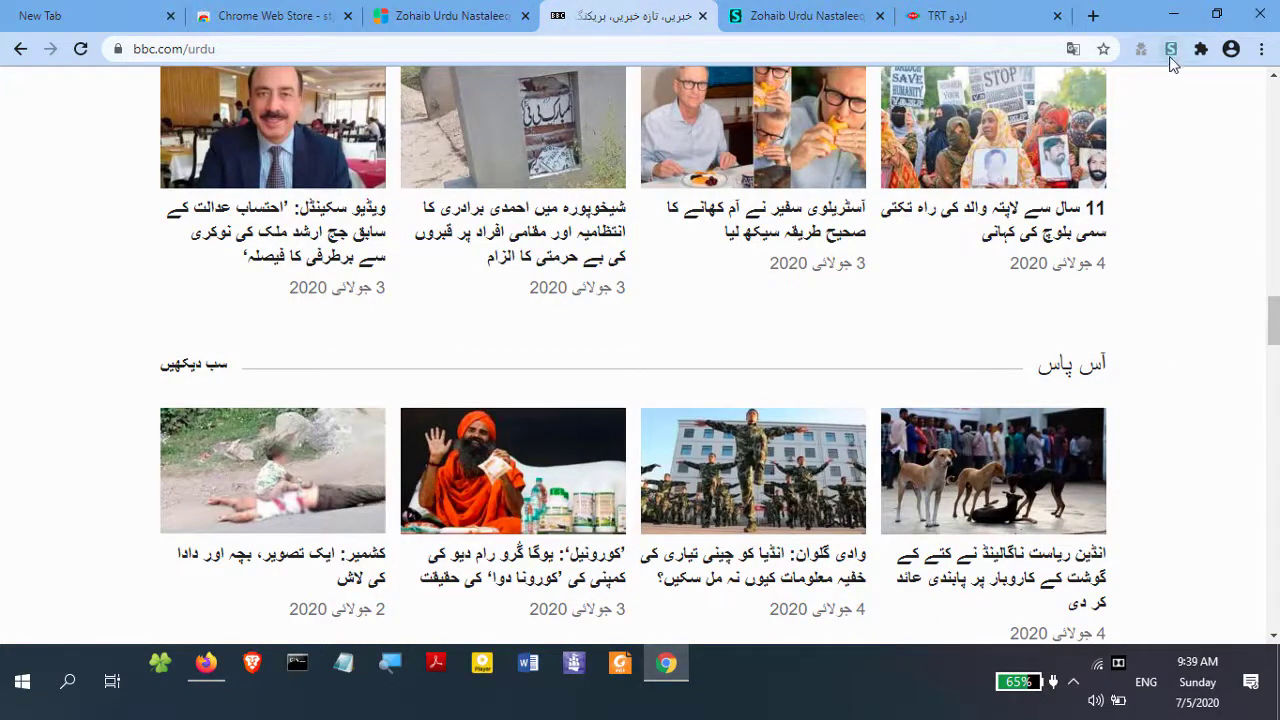
pyautogui.click(1172, 52)
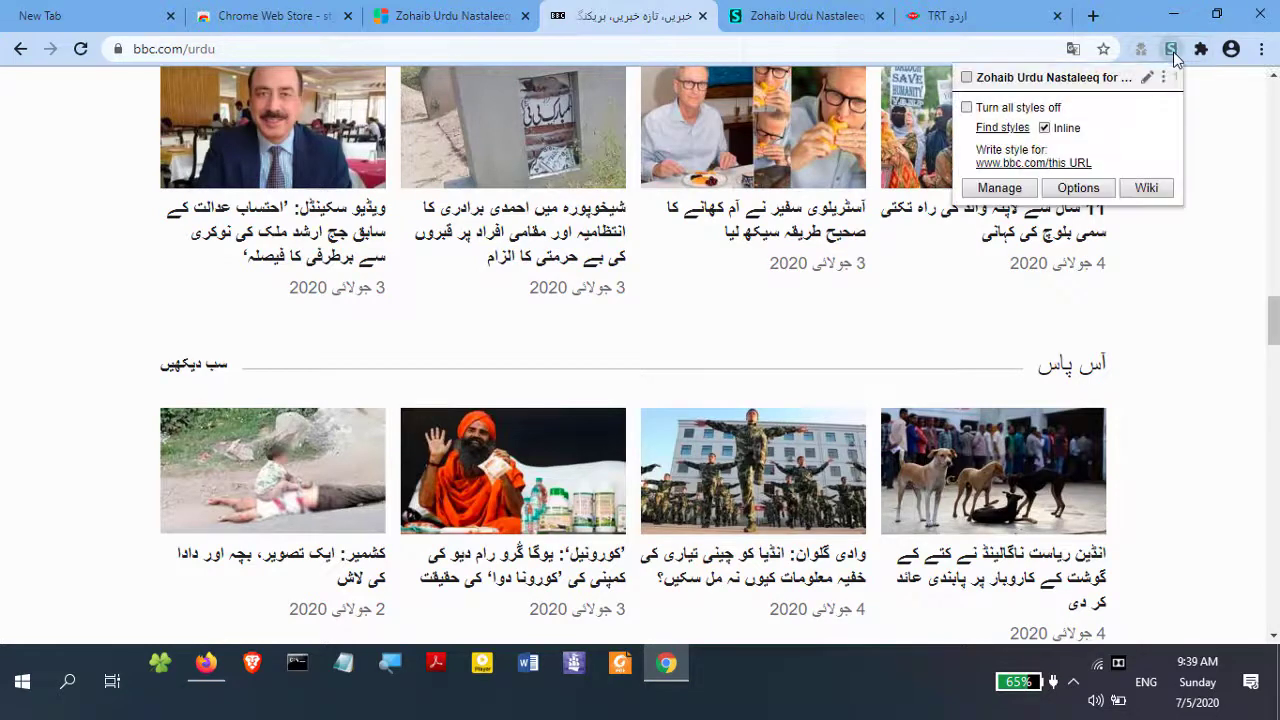
pyautogui.click(966, 78)
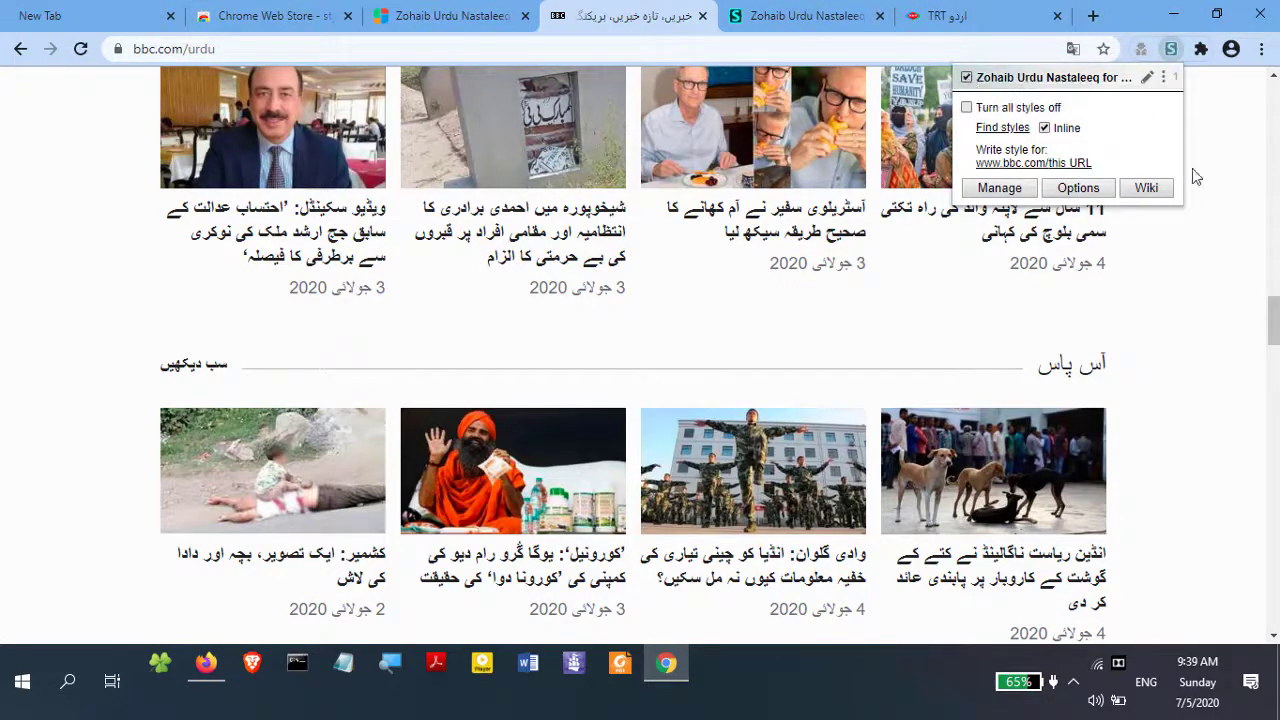